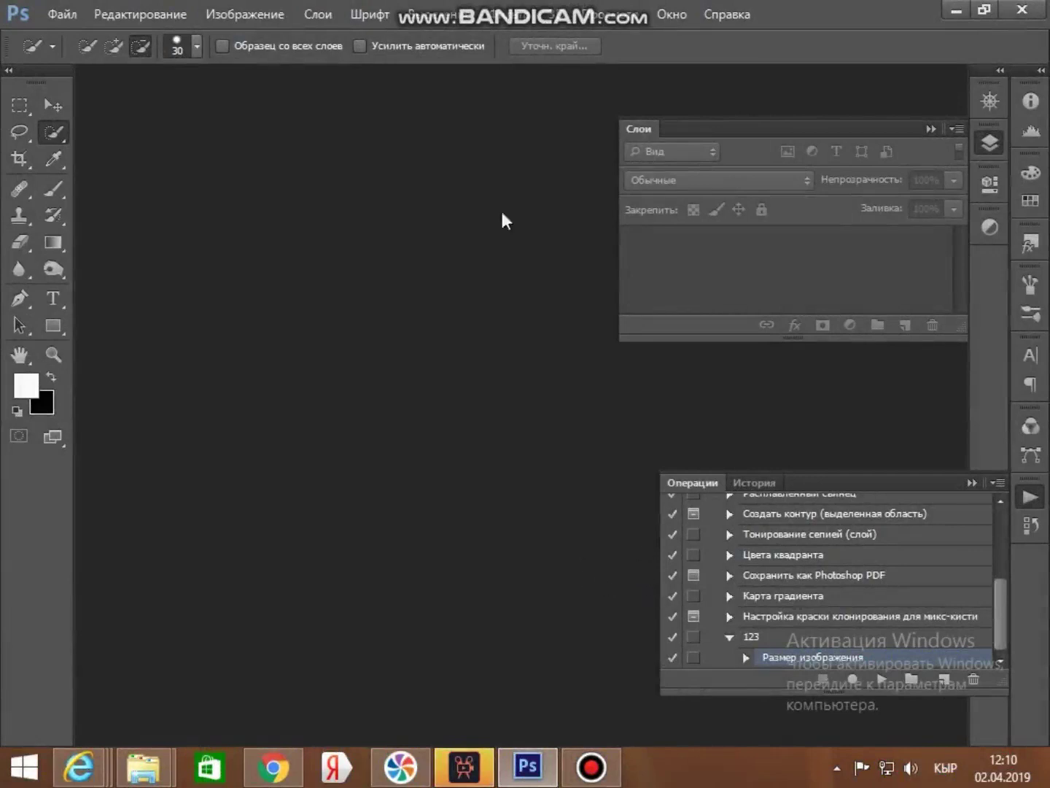
# Step: Open image (1) from the Online driver folder and dock its floating window as a document tab
pyautogui.click(71, 14)
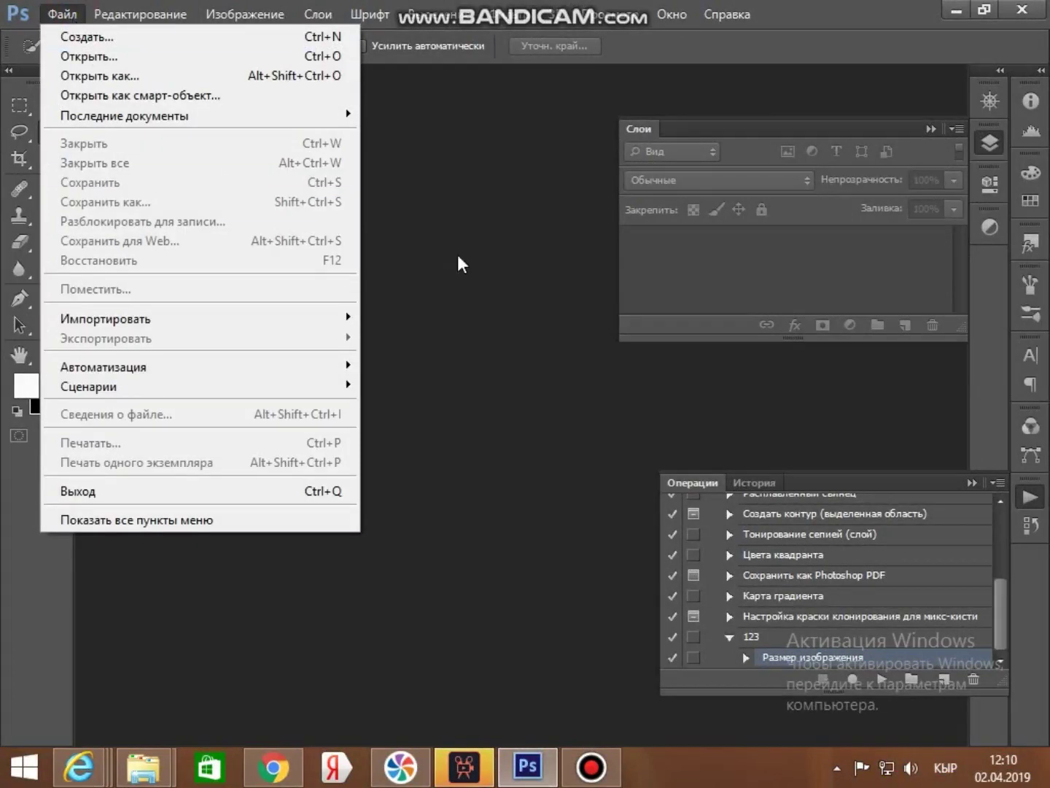
pyautogui.click(221, 57)
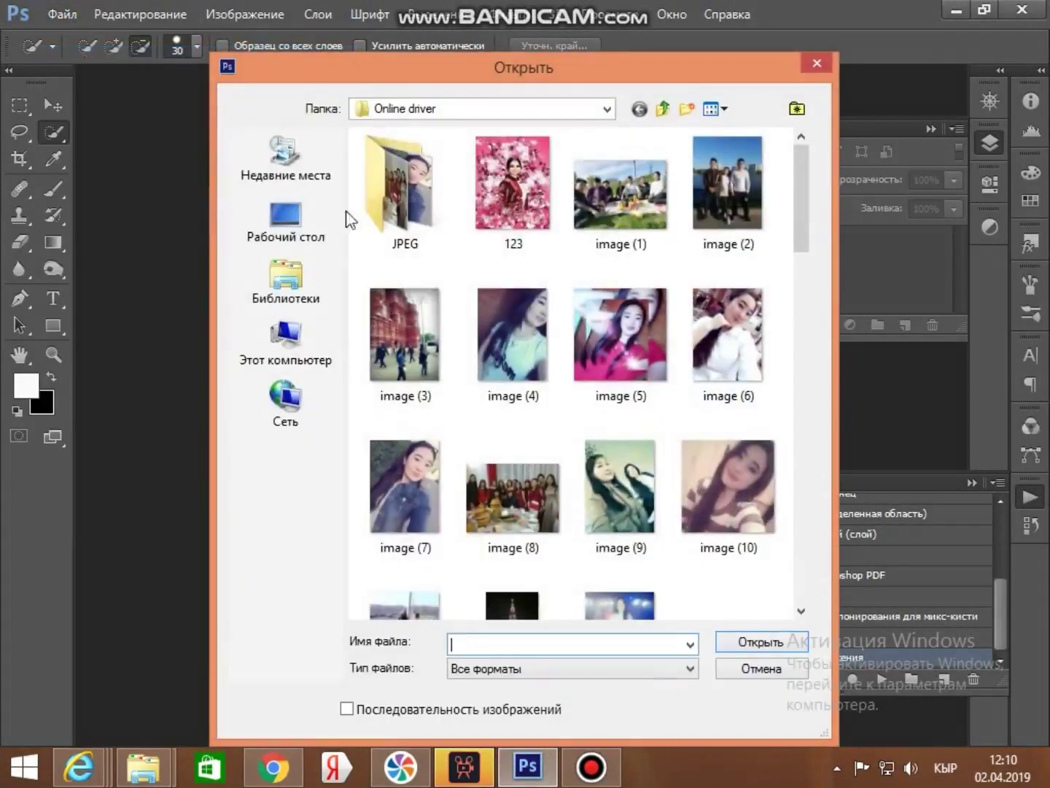
pyautogui.doubleClick(609, 195)
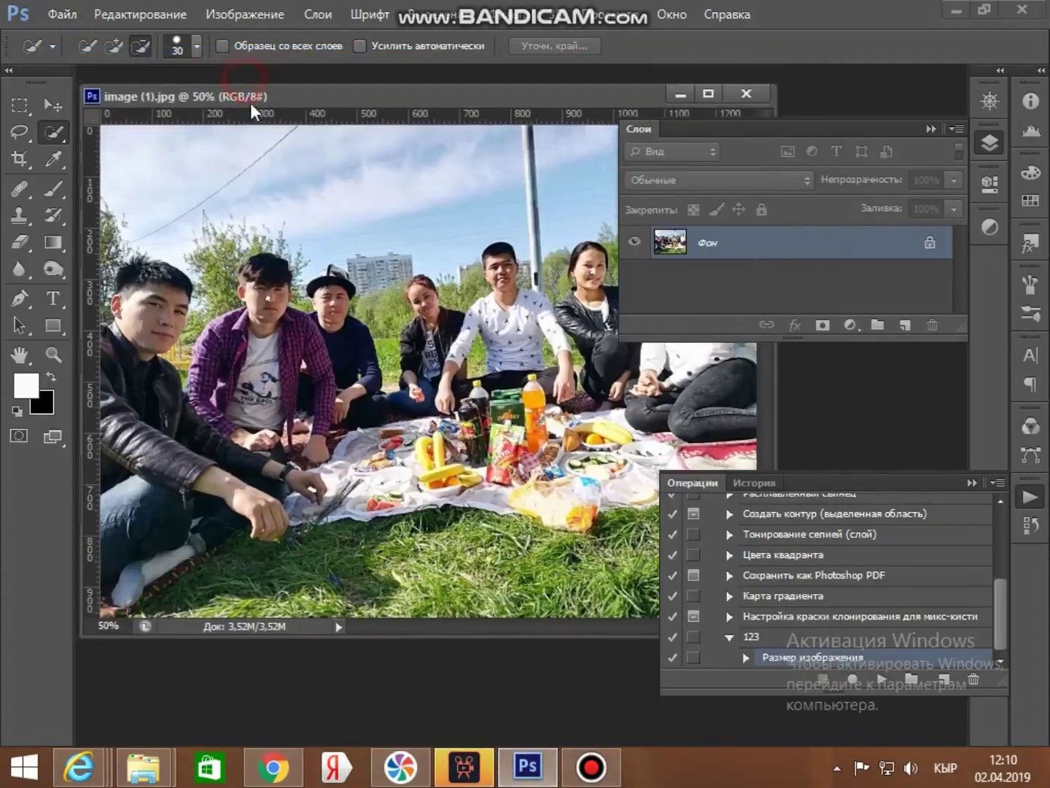
pyautogui.moveTo(251, 101); pyautogui.dragTo(256, 68)
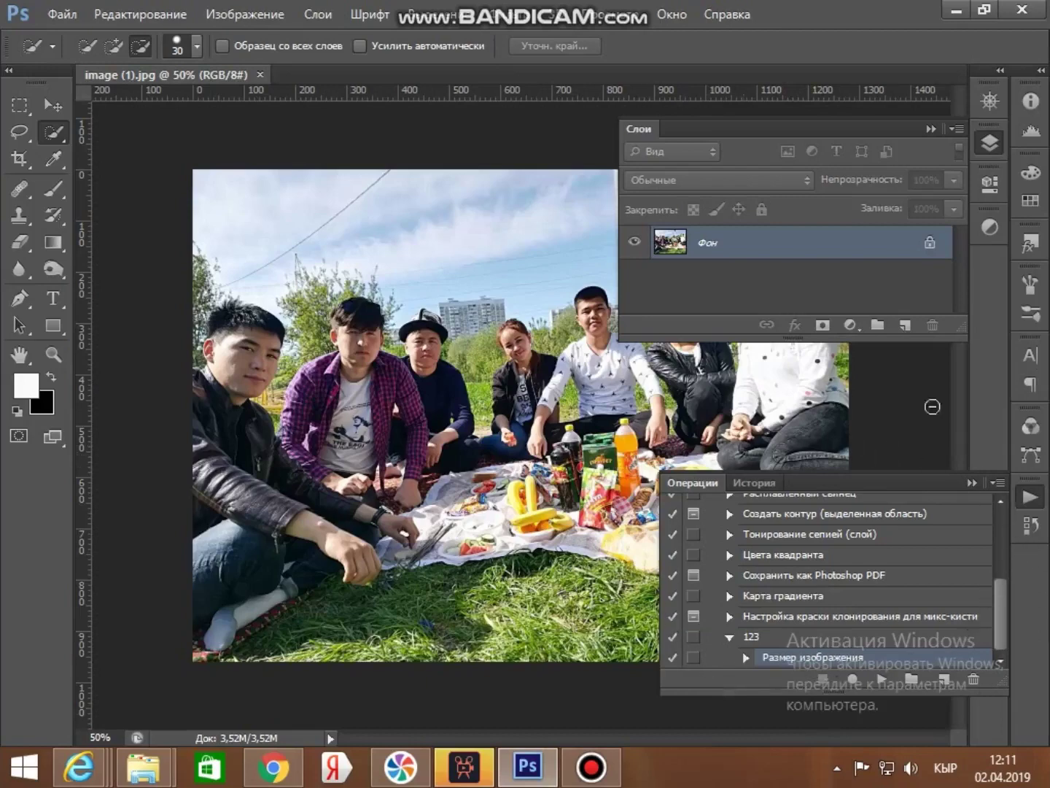
# Step: Create a new action named "фото" in the default actions set and start recording it
pyautogui.click(672, 14)
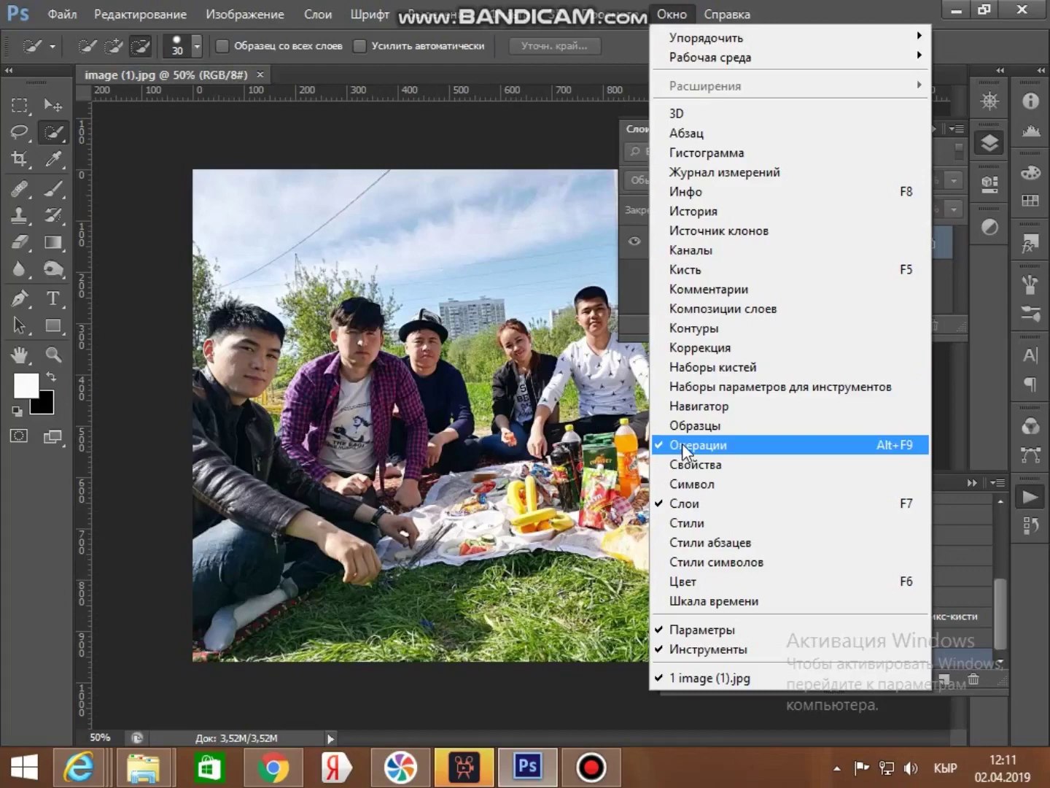
pyautogui.click(539, 298)
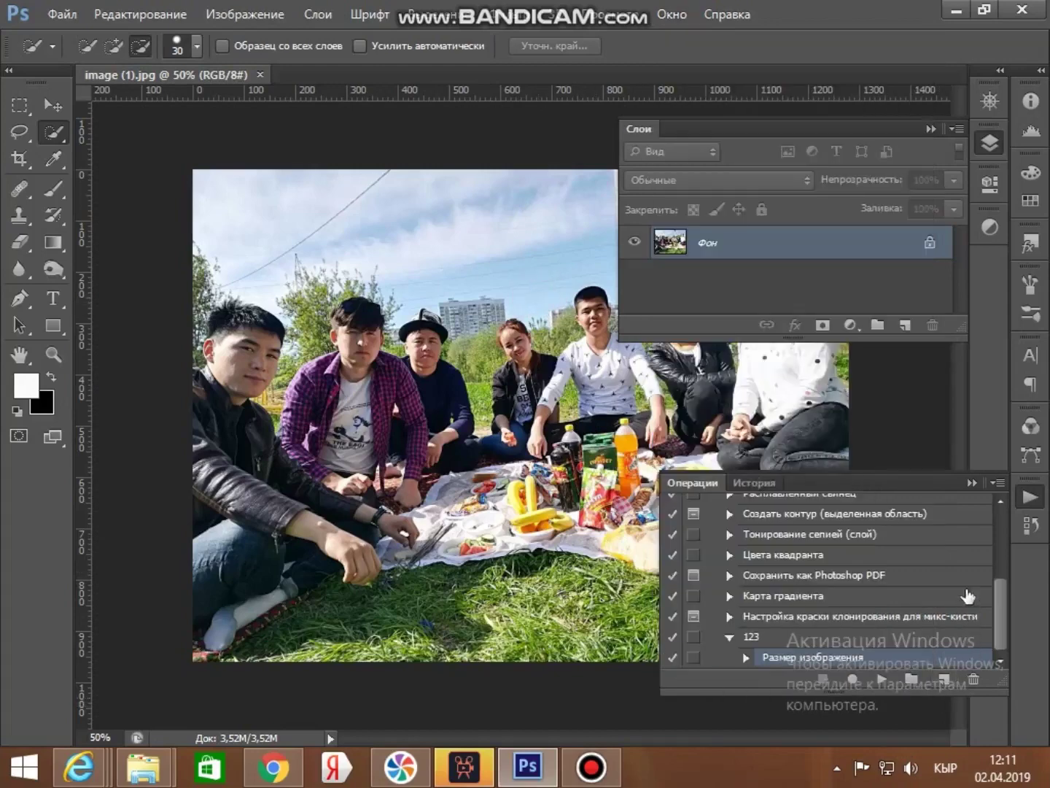
pyautogui.click(998, 483)
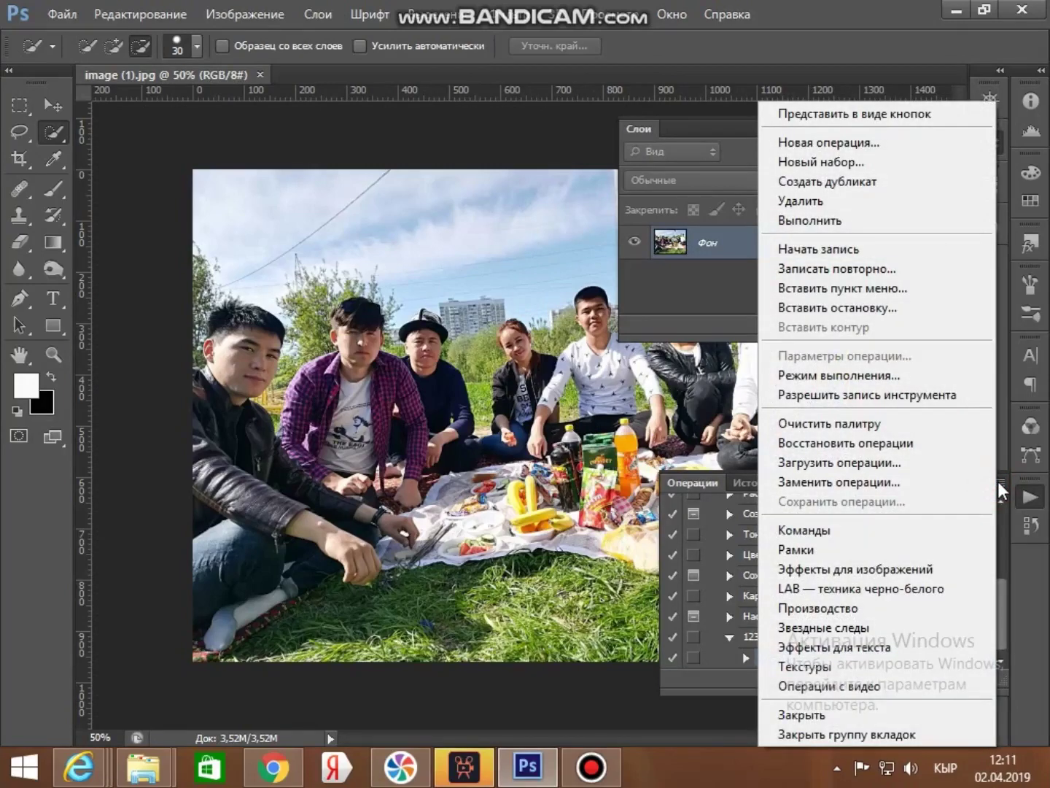
pyautogui.click(853, 141)
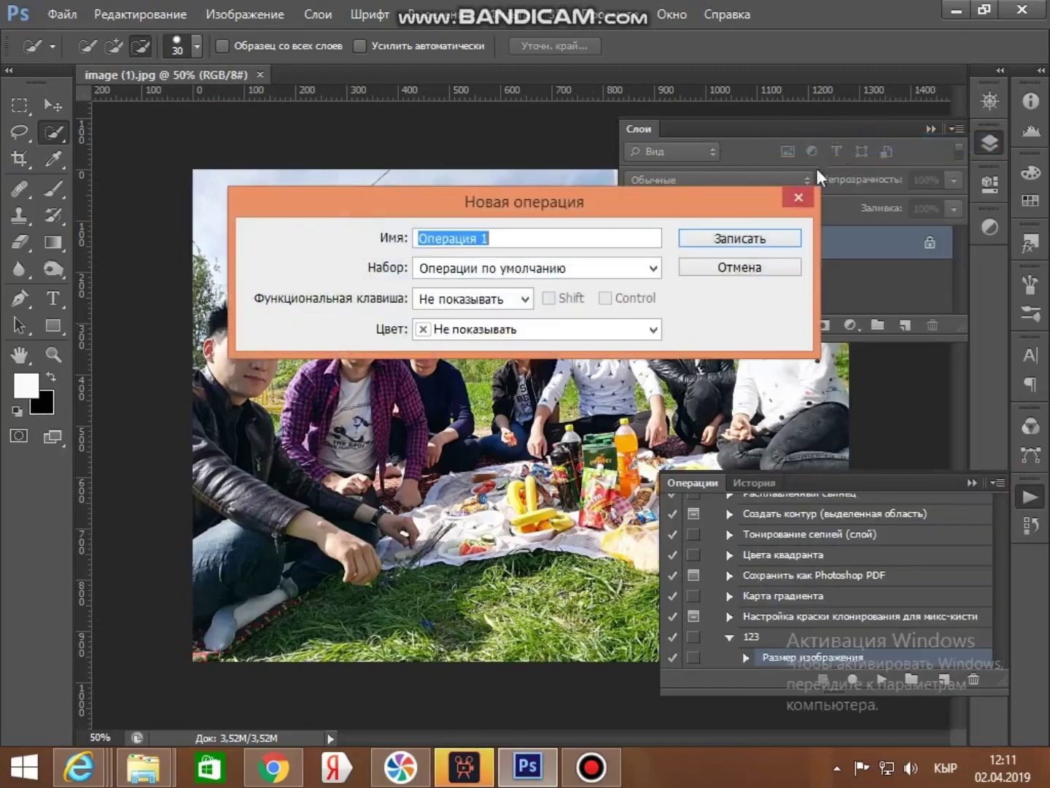
pyautogui.press('BackSpace')
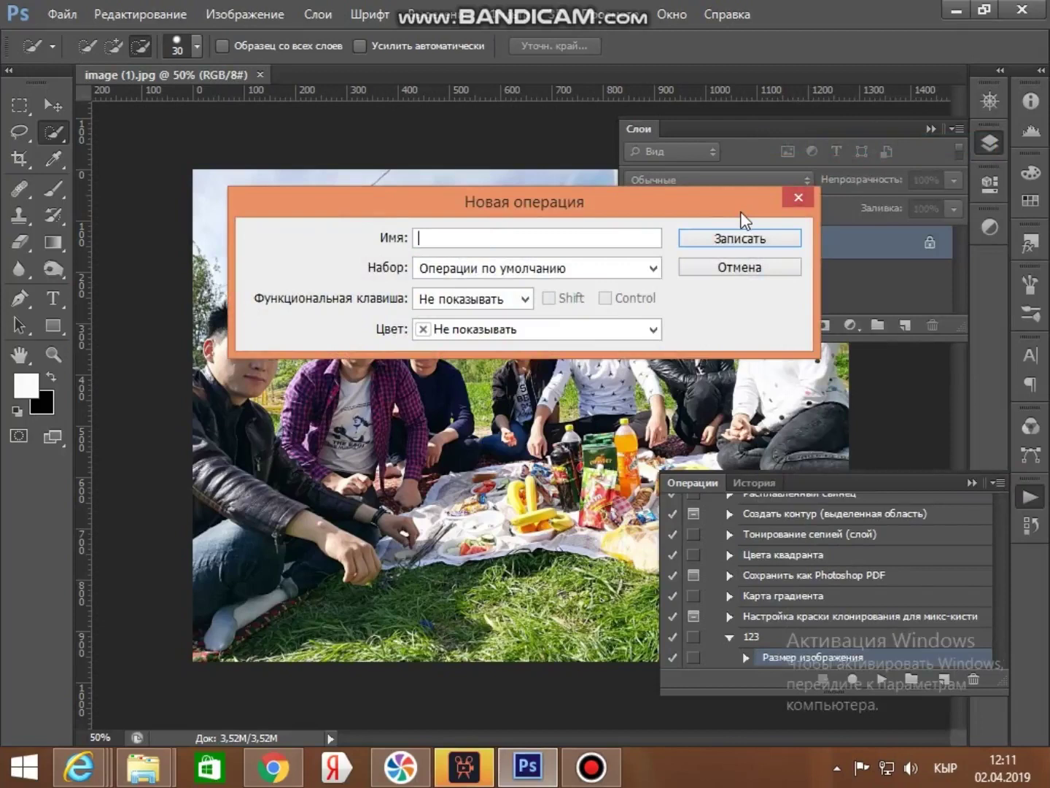
pyautogui.write('фото')
pyautogui.click(740, 238)
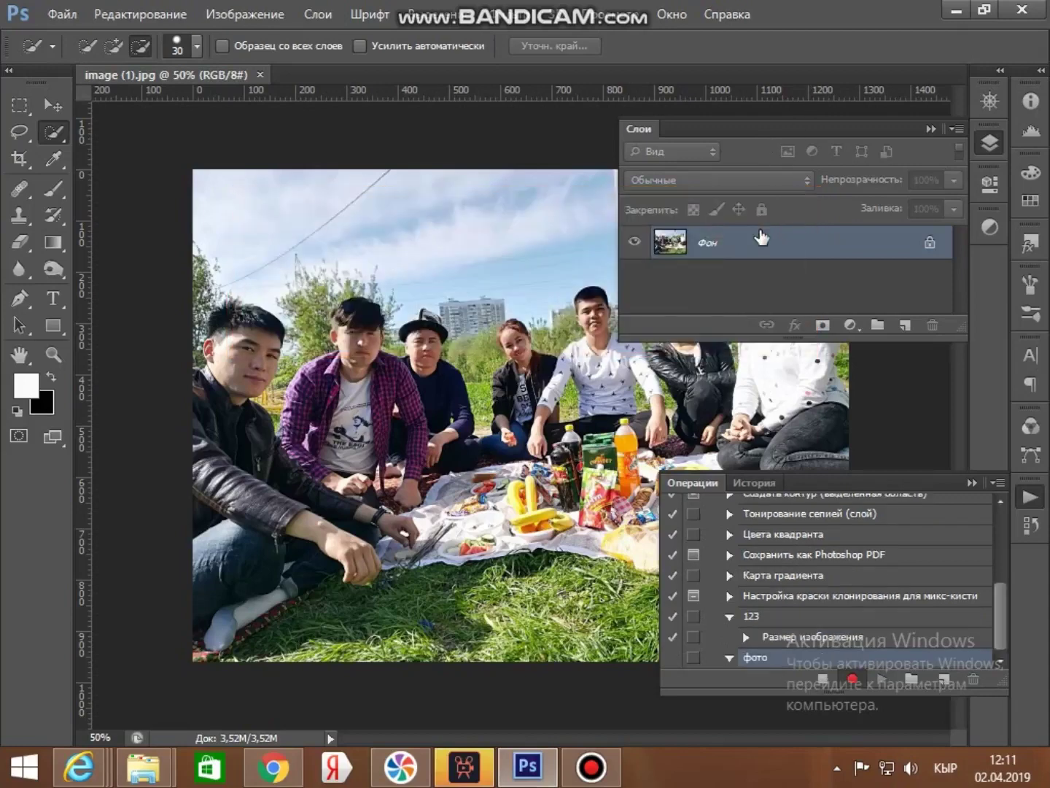
# Step: Resize the image to a print size of 1 × 1 cm at 200 pixels/inch, with proportions unconstrained
pyautogui.click(231, 14)
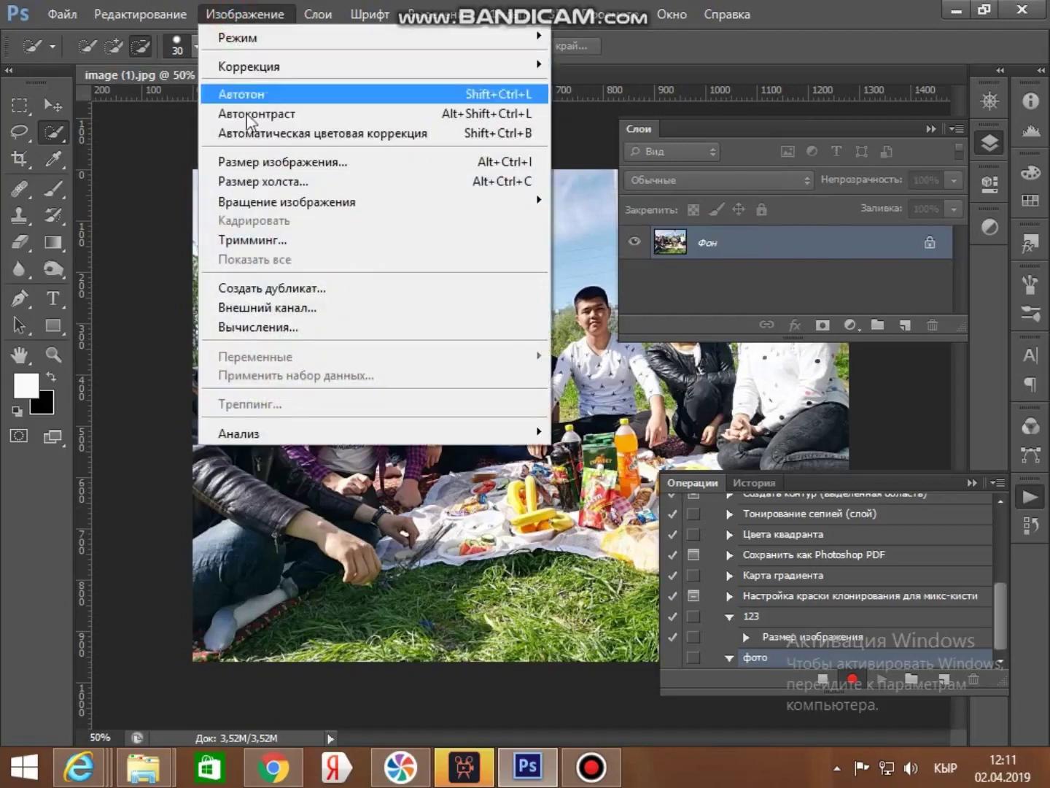
pyautogui.click(253, 164)
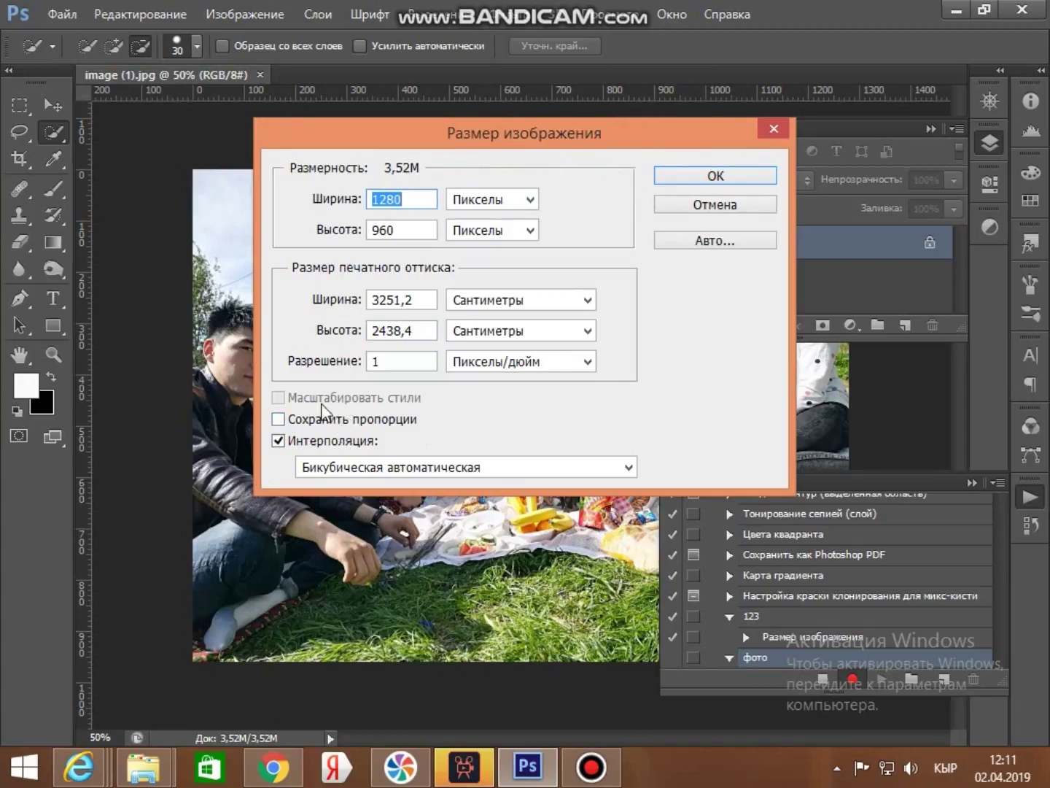
pyautogui.click(277, 419)
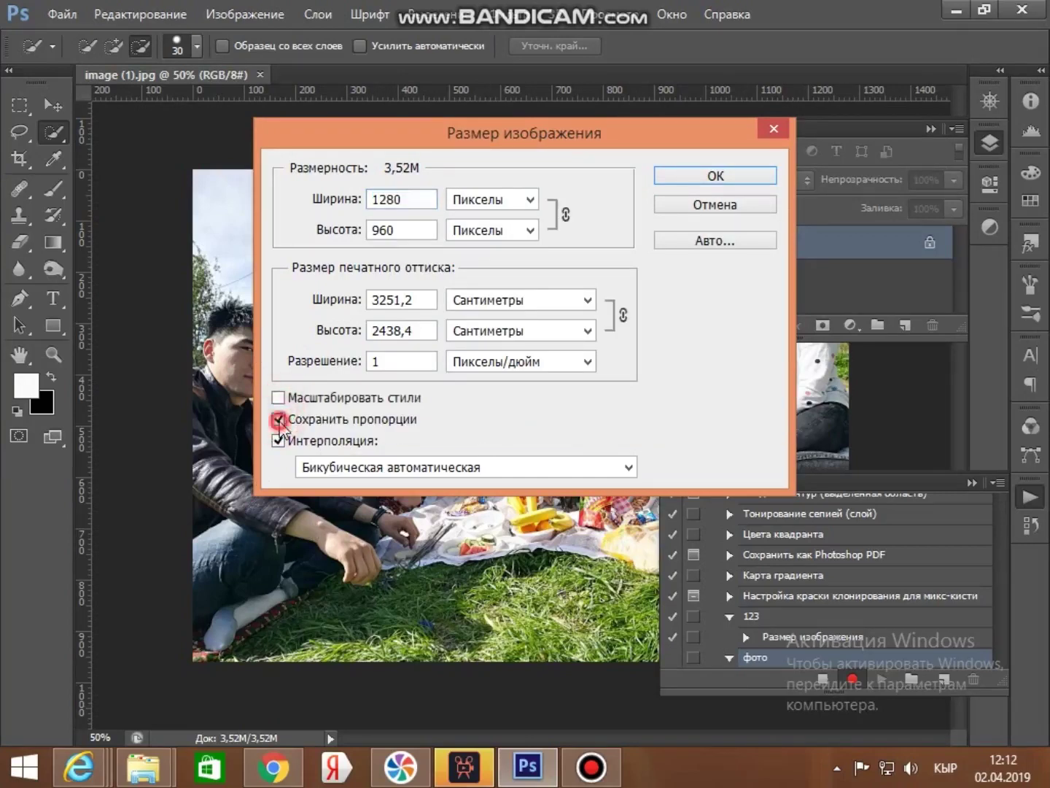
pyautogui.click(279, 419)
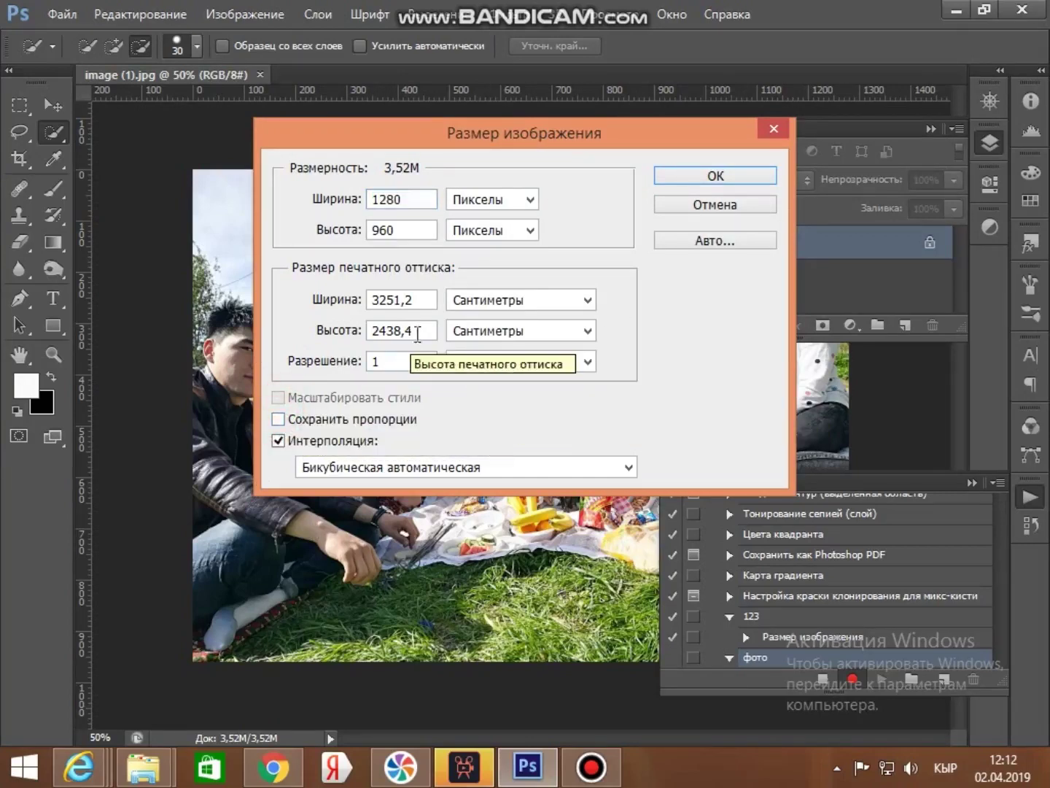
pyautogui.moveTo(382, 361); pyautogui.dragTo(355, 362)
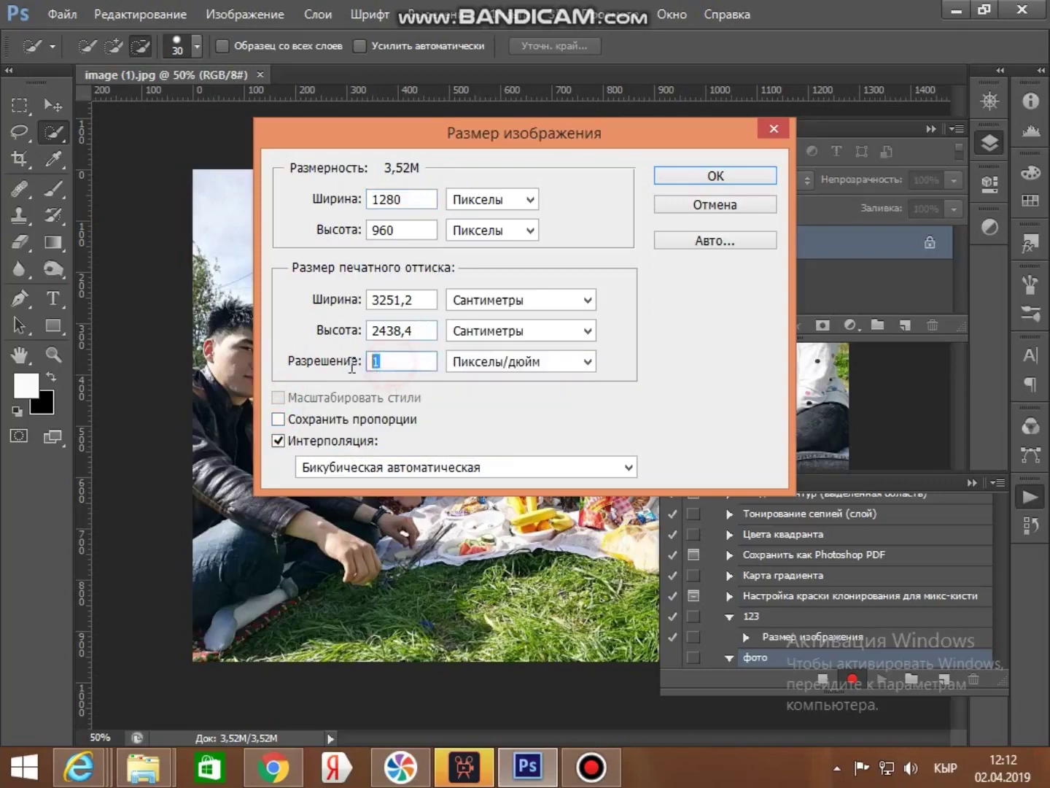
pyautogui.write('200')
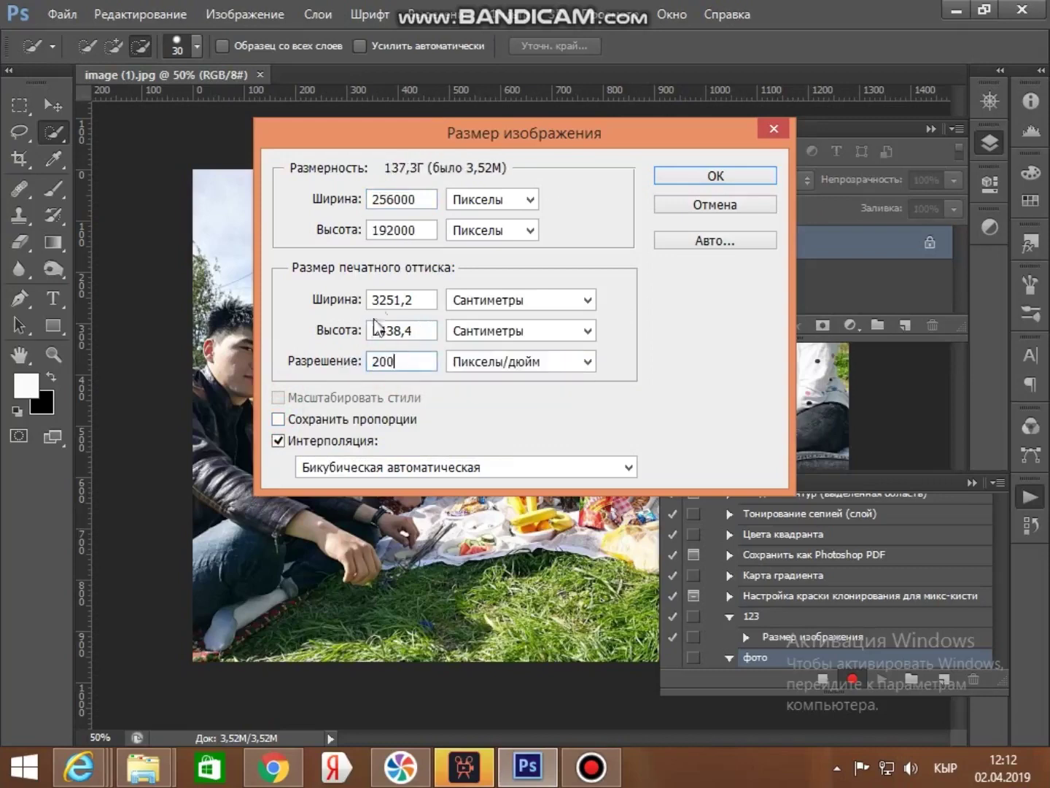
pyautogui.moveTo(426, 330); pyautogui.dragTo(345, 338)
pyautogui.write('1')
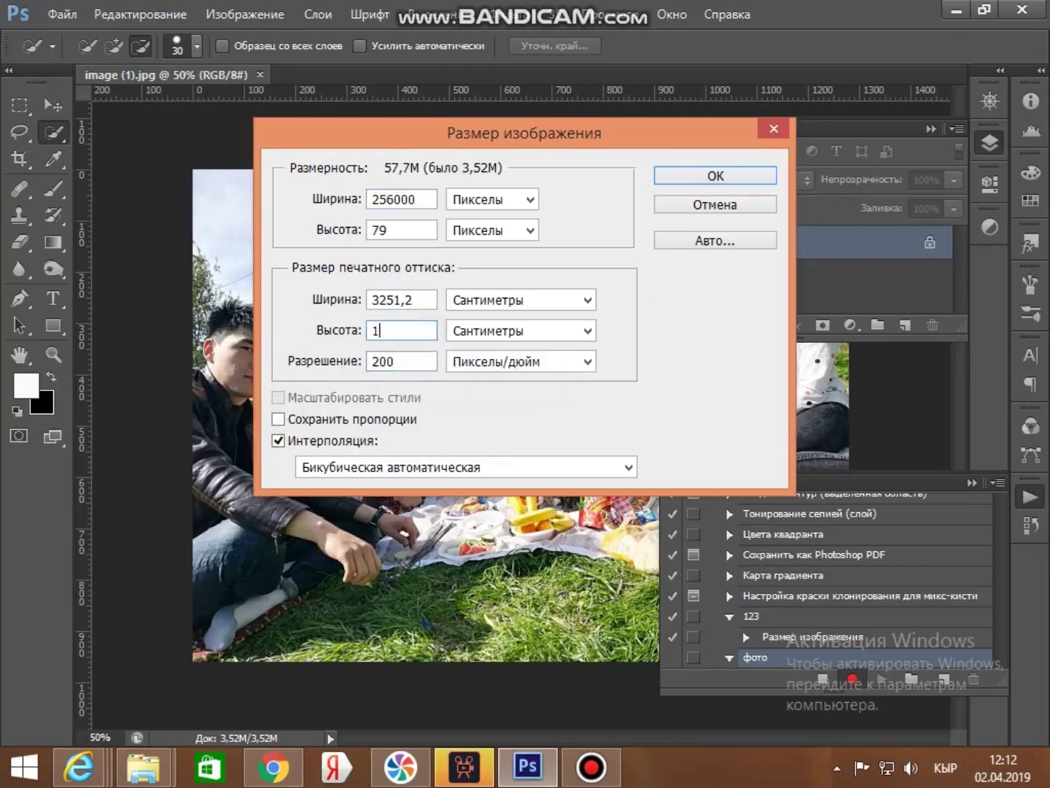
pyautogui.moveTo(418, 292); pyautogui.dragTo(321, 297)
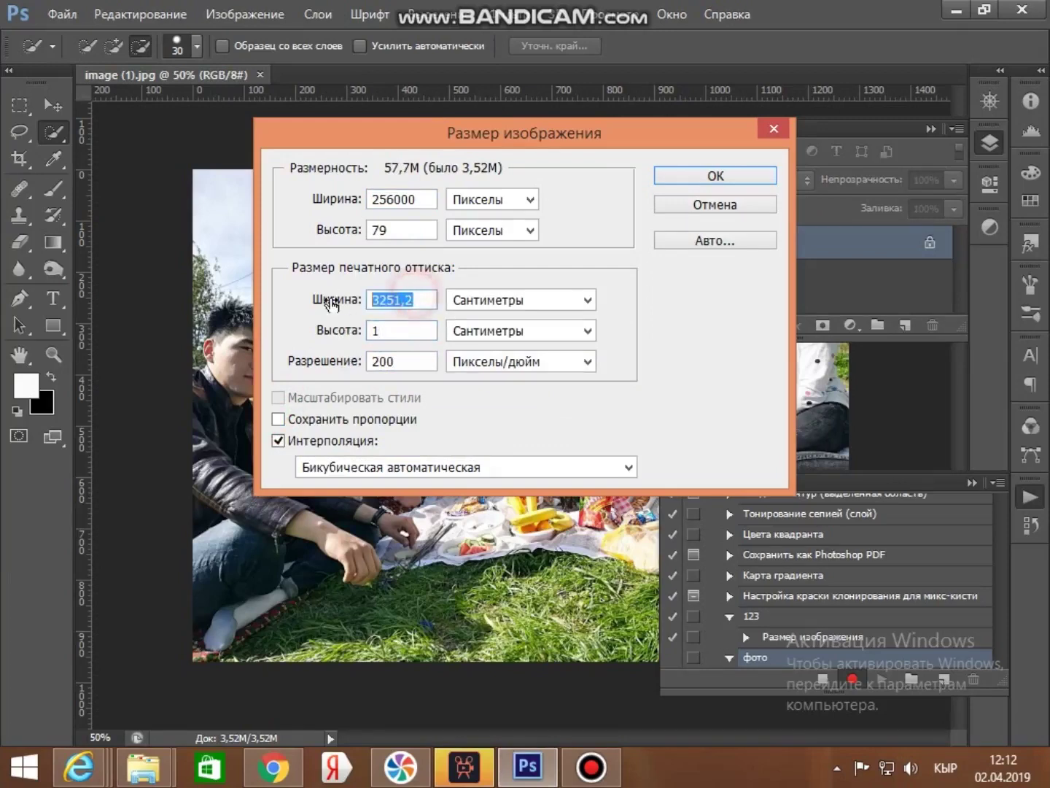
pyautogui.write('1')
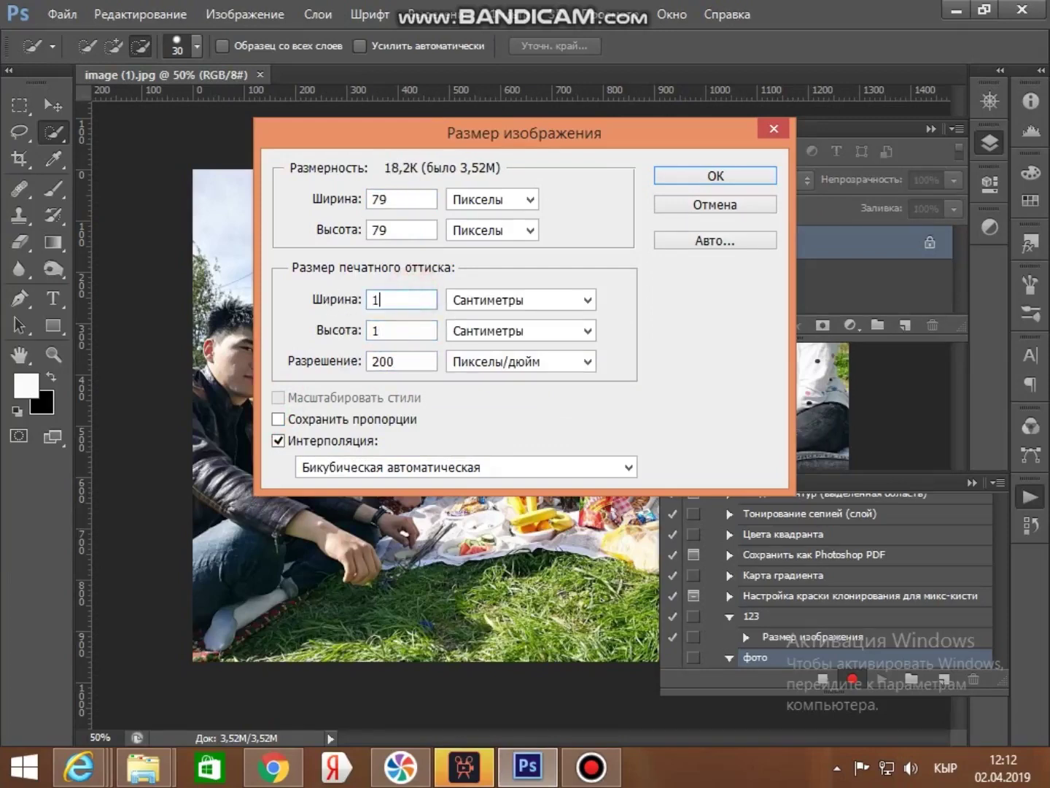
pyautogui.click(713, 178)
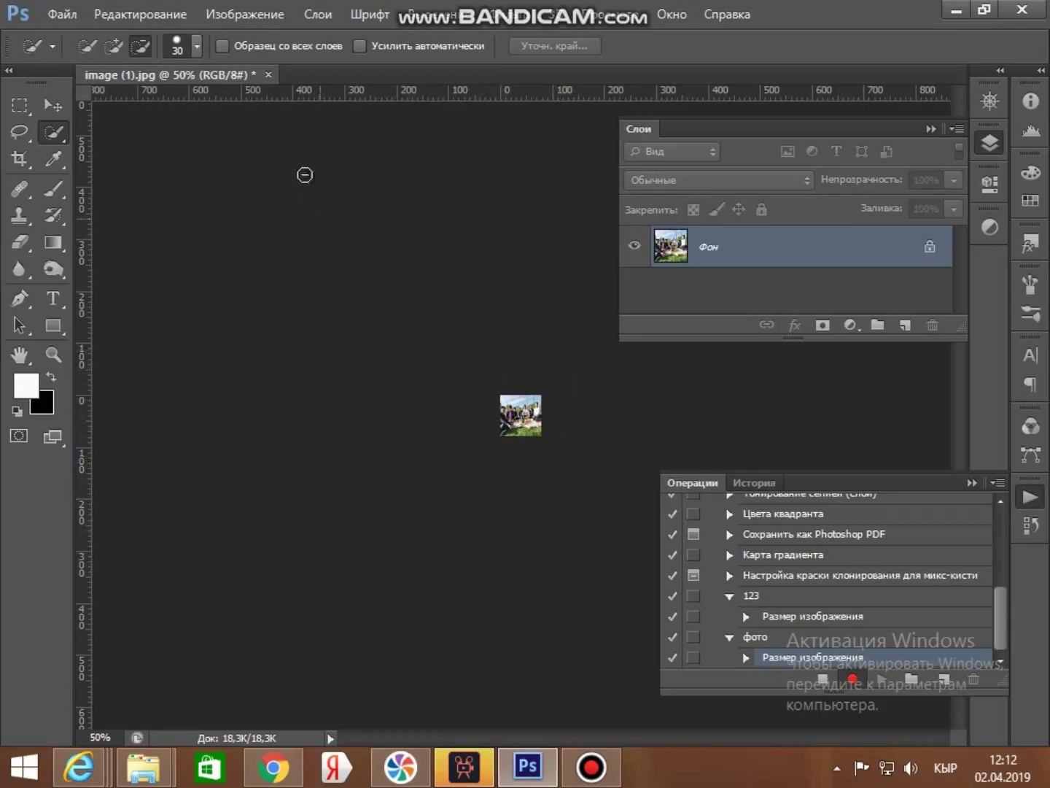
# Step: Stop recording the action and close image (1) without saving the changes
pyautogui.click(821, 682)
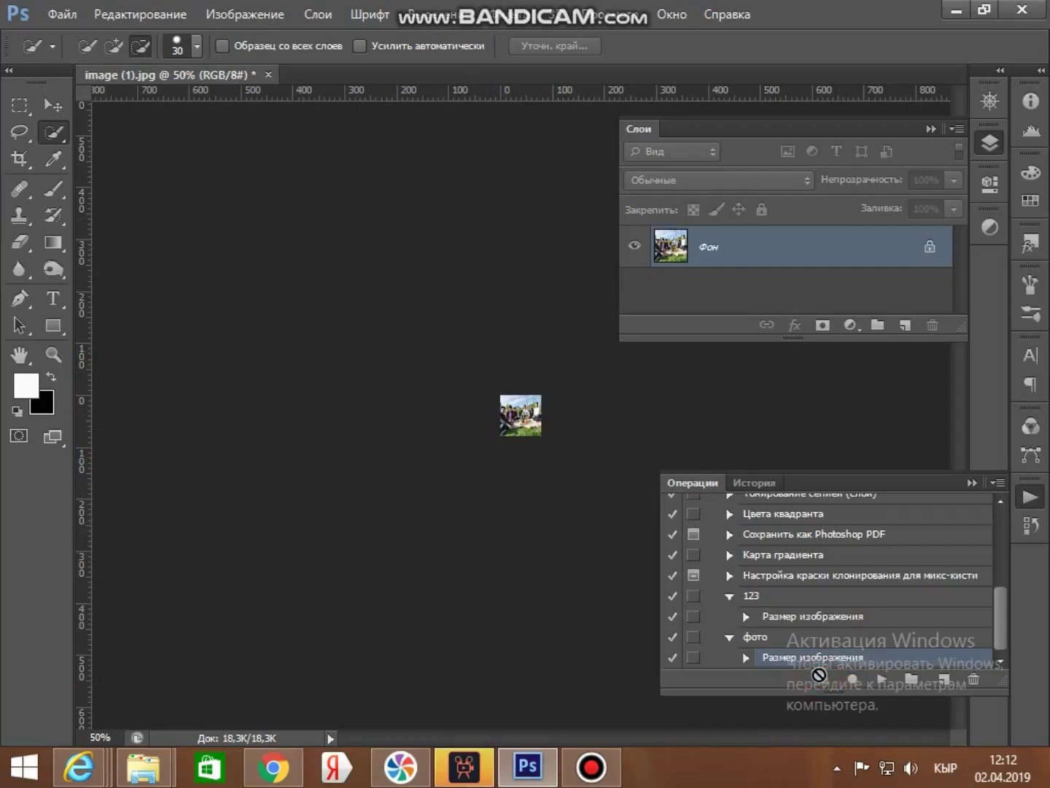
pyautogui.click(267, 74)
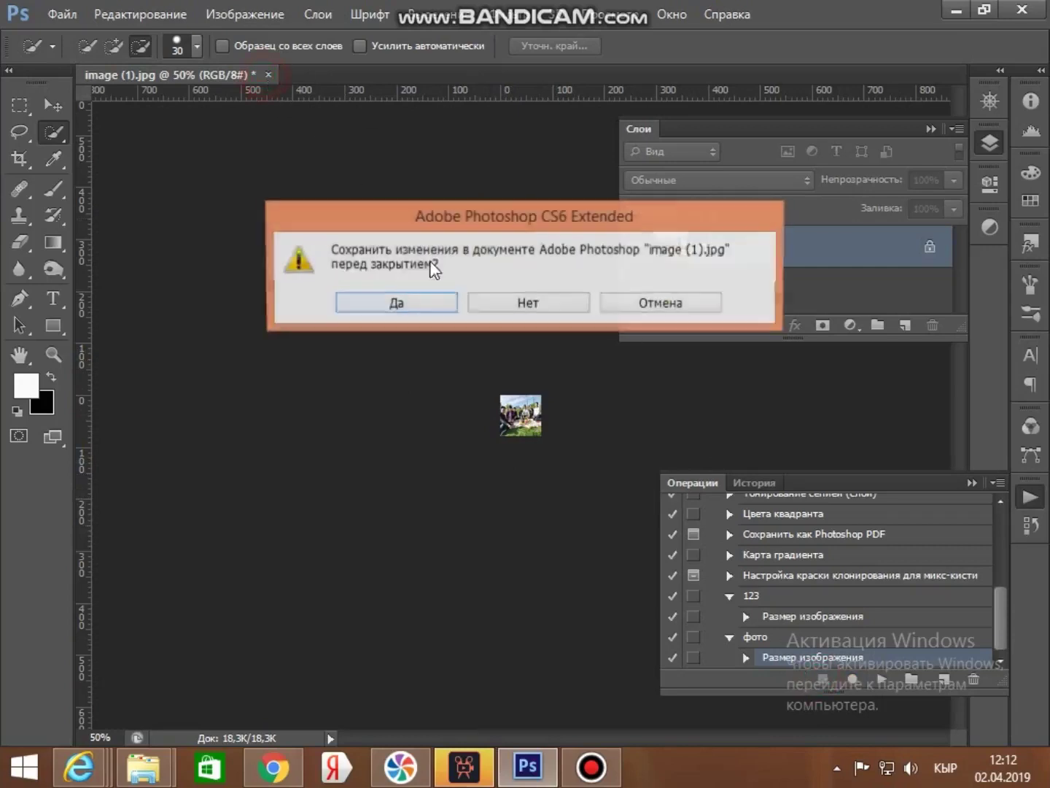
pyautogui.click(548, 302)
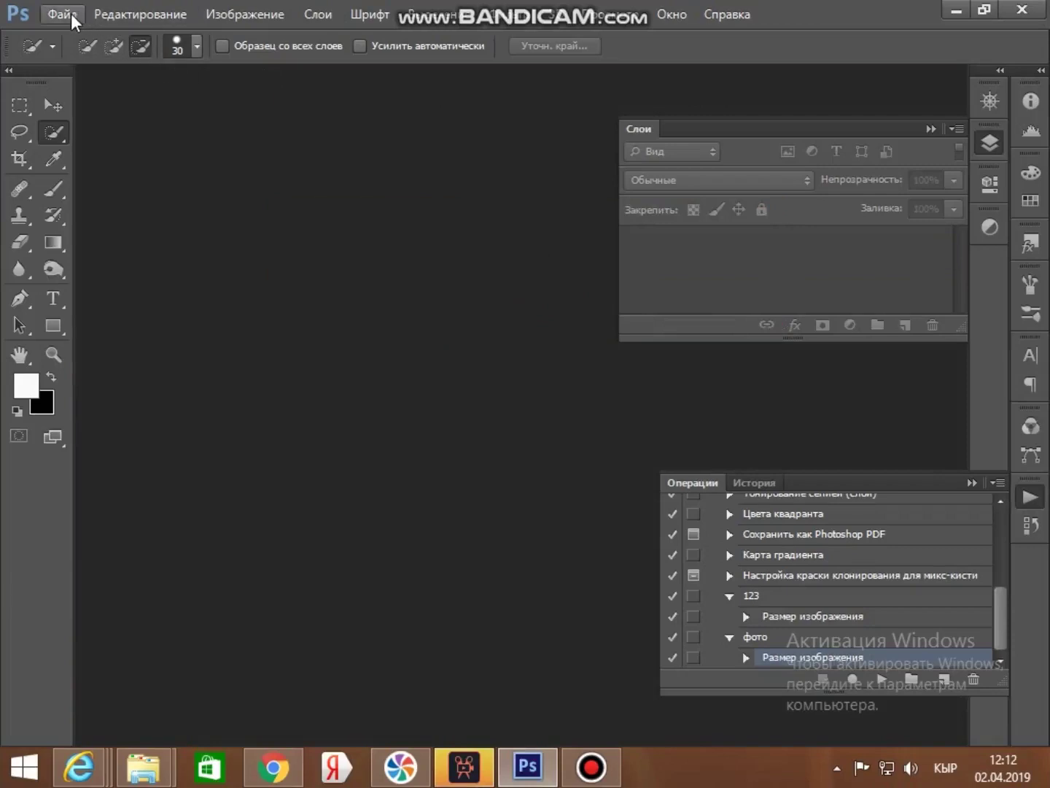
# Step: Start the Image Processor script and choose the Online driver folder as the source of the images
pyautogui.click(71, 14)
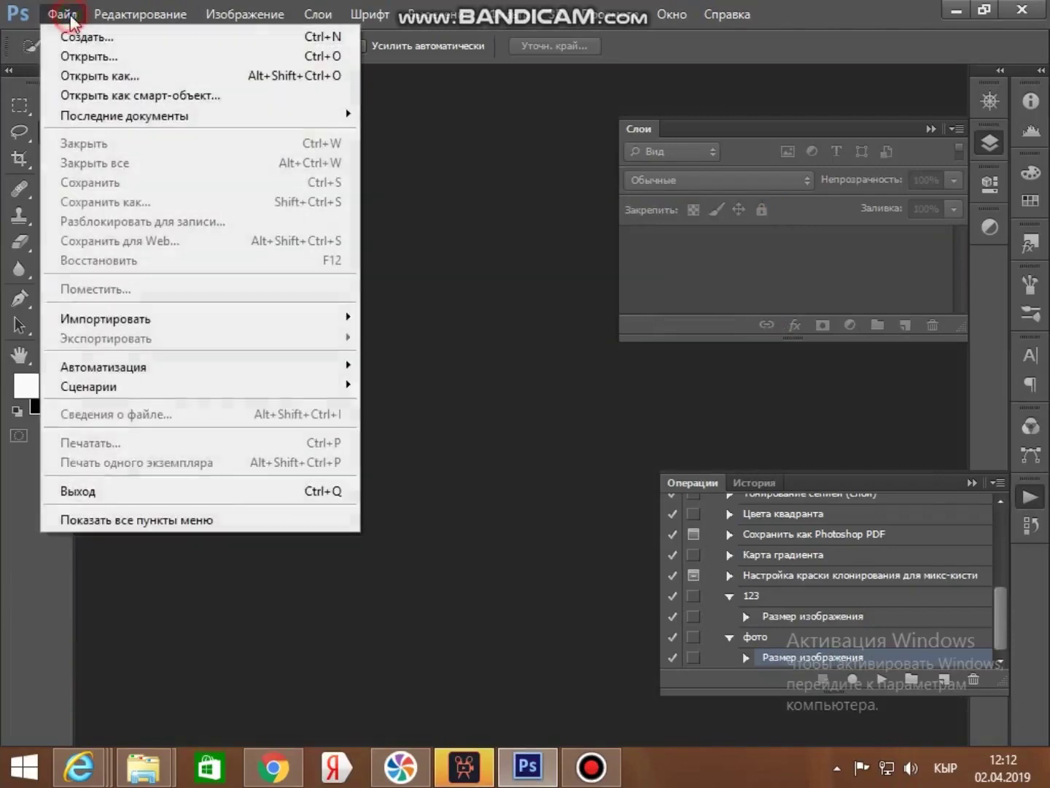
pyautogui.moveTo(169, 378)
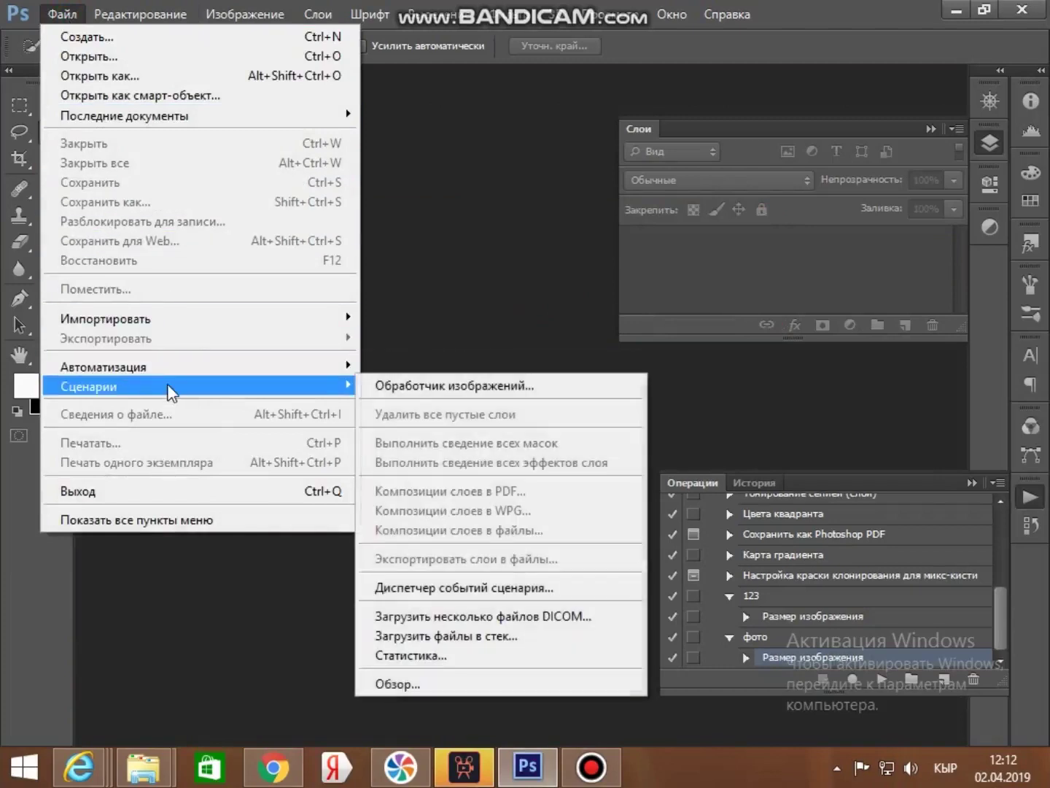
pyautogui.click(378, 385)
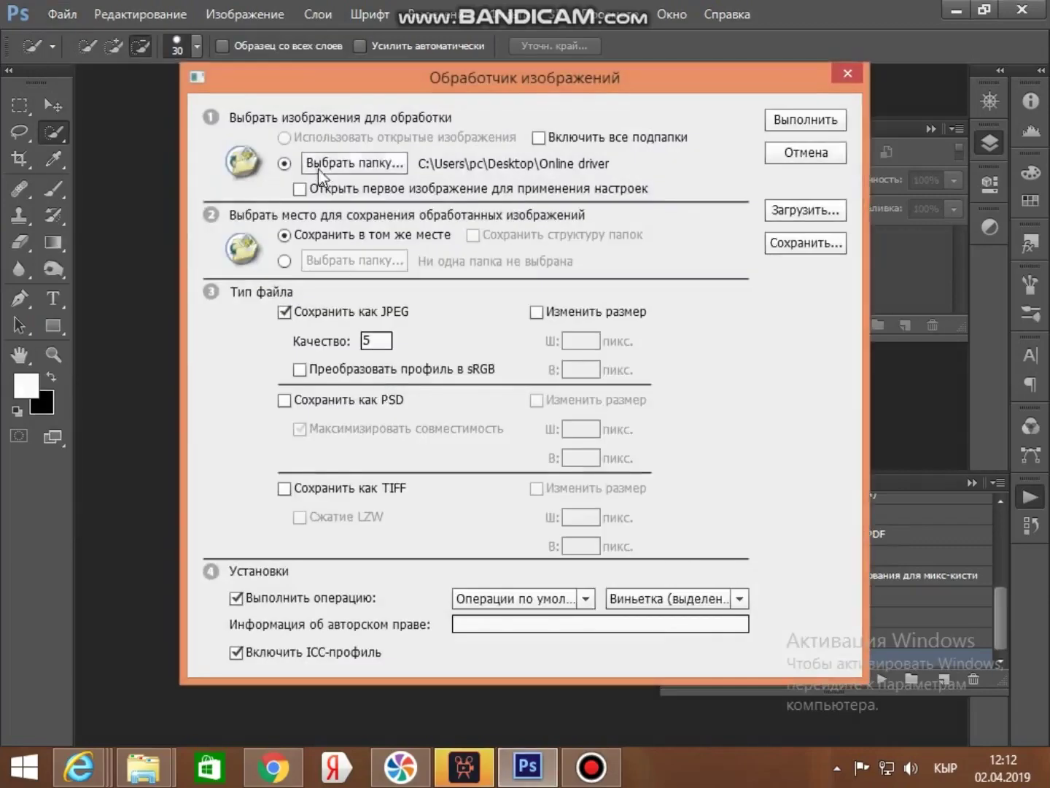
pyautogui.click(320, 166)
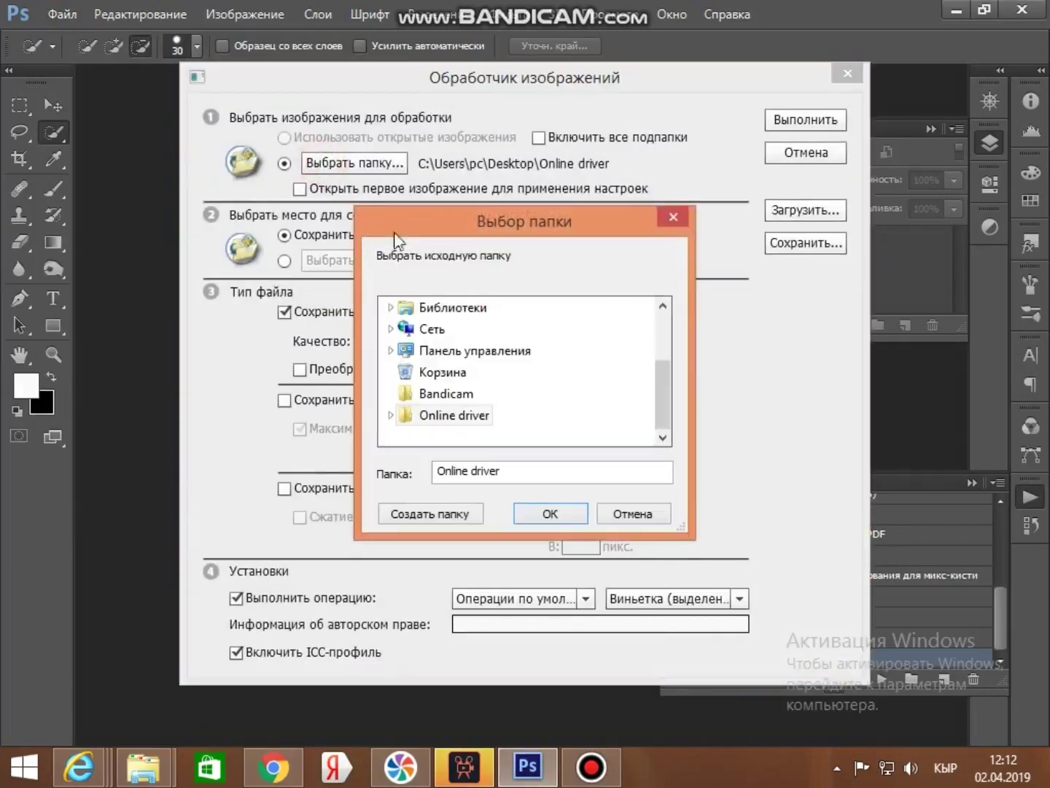
pyautogui.doubleClick(411, 421)
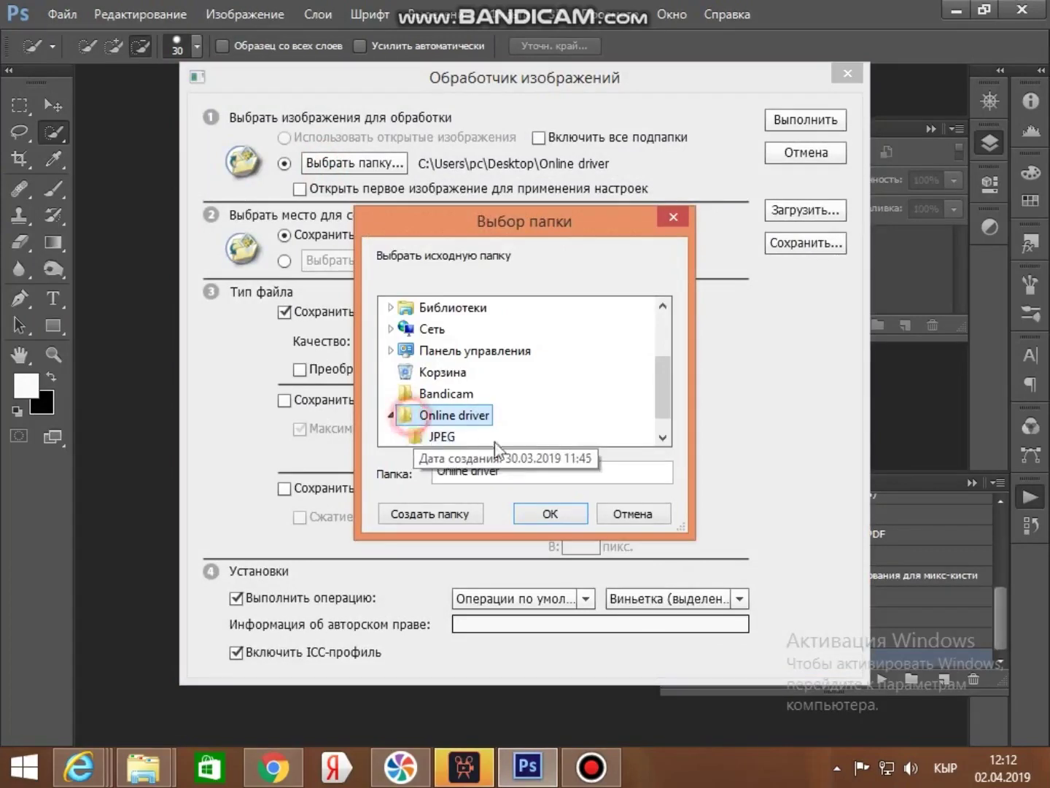
pyautogui.click(551, 514)
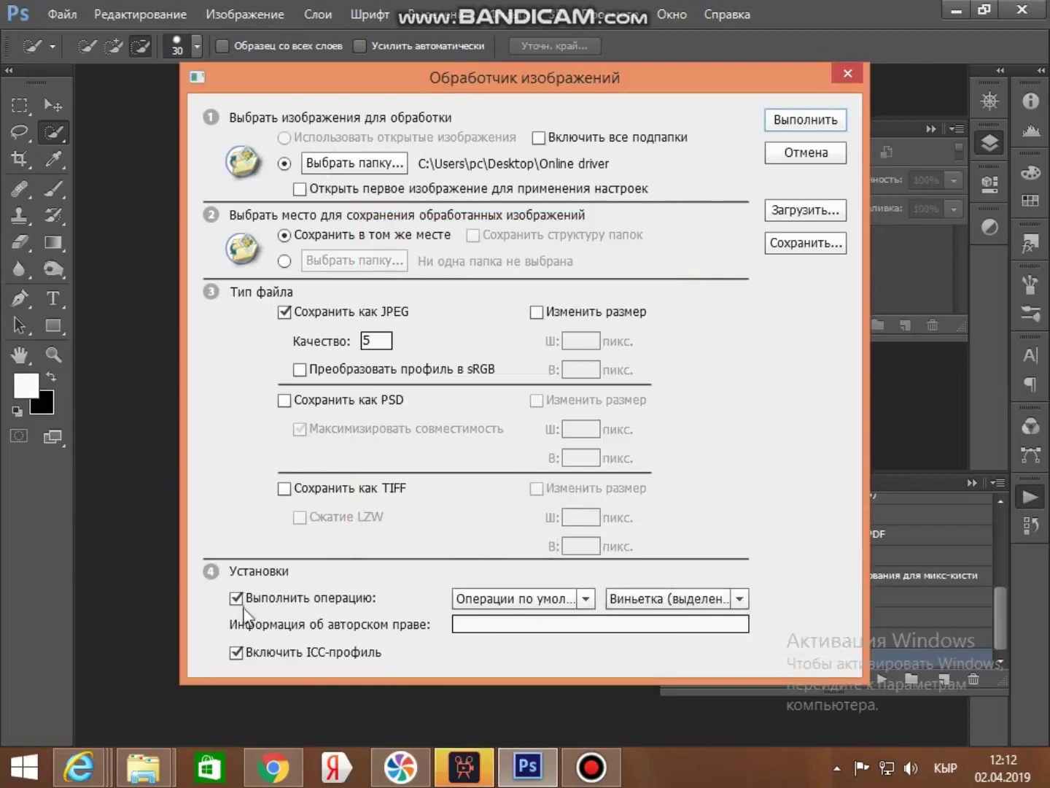
# Step: Set the "фото" action to be applied to the images and run the batch processing
pyautogui.click(740, 598)
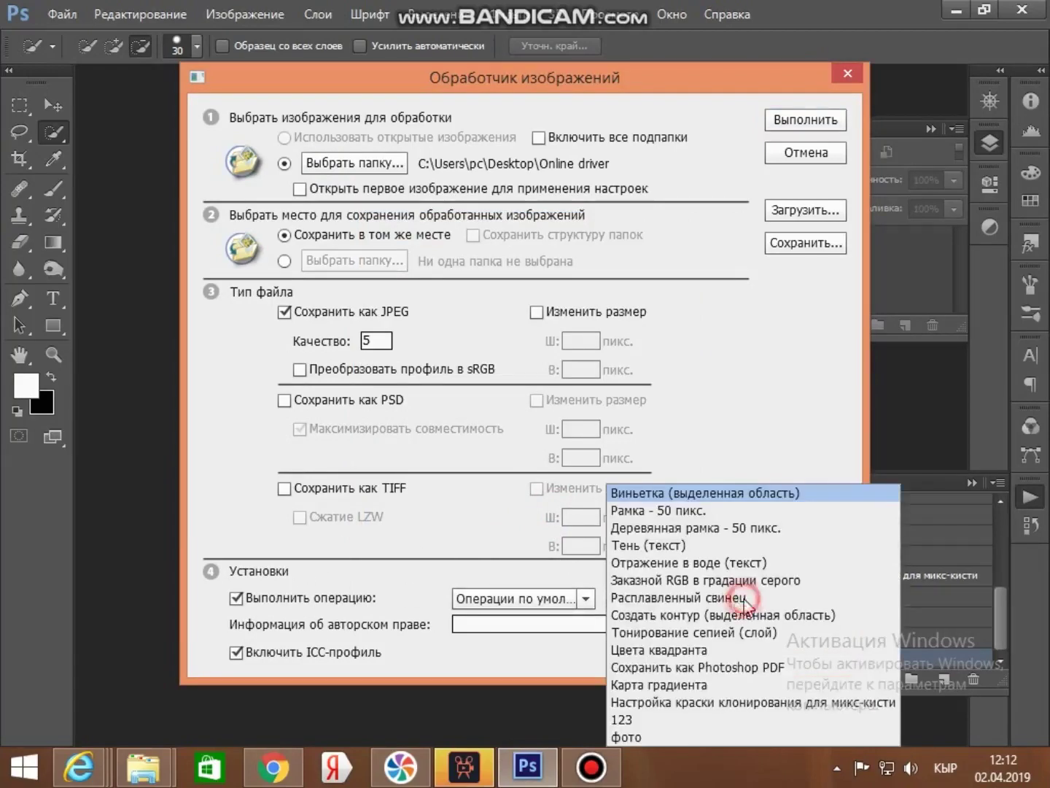
pyautogui.click(640, 735)
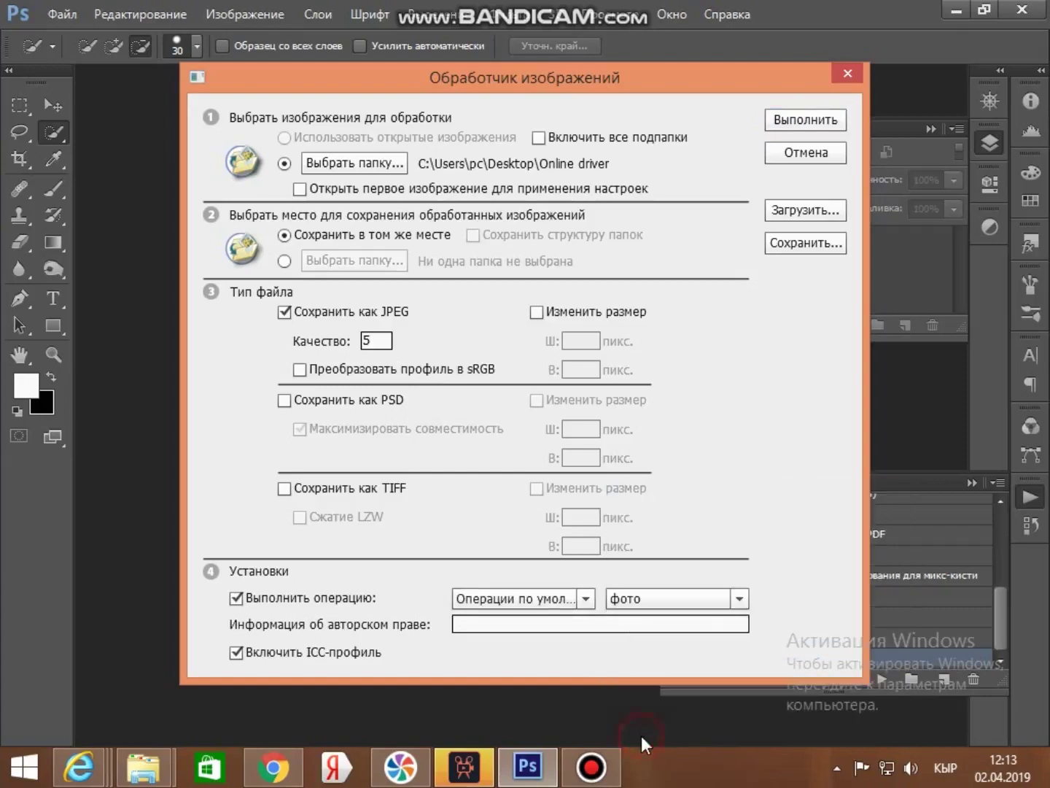
pyautogui.click(817, 122)
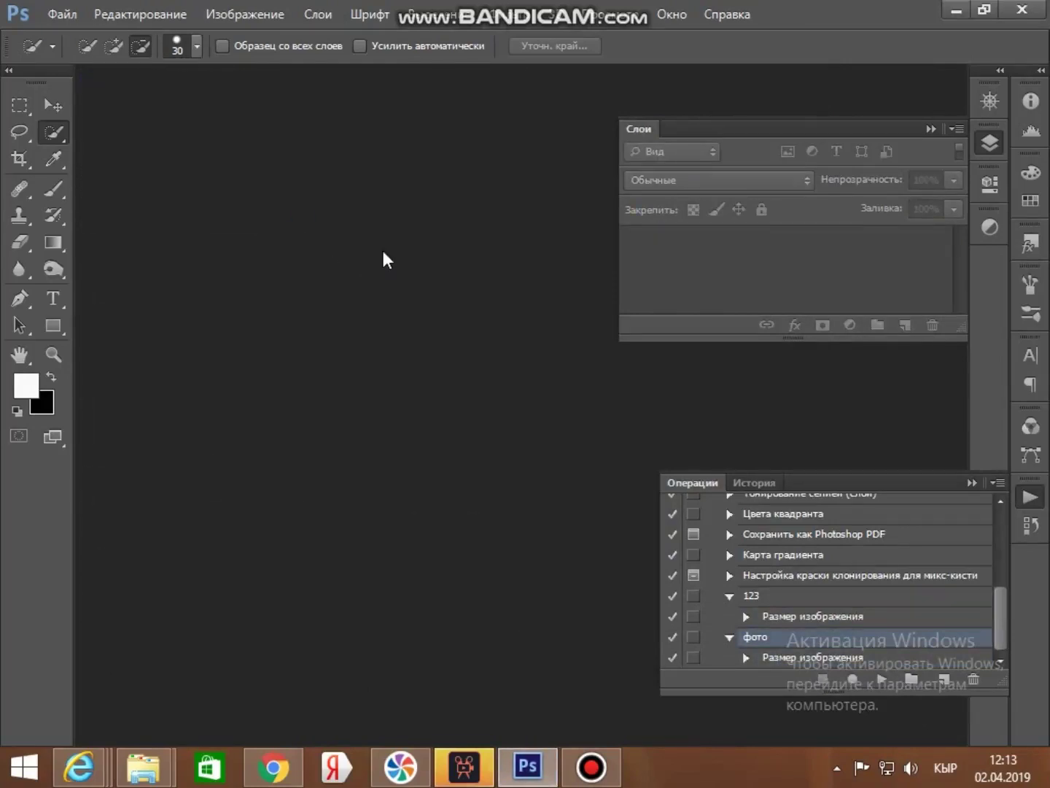
# Step: Start Contact Sheet II and choose the JPEG folder inside Online driver as the source of the images
pyautogui.click(63, 14)
pyautogui.moveTo(164, 367)
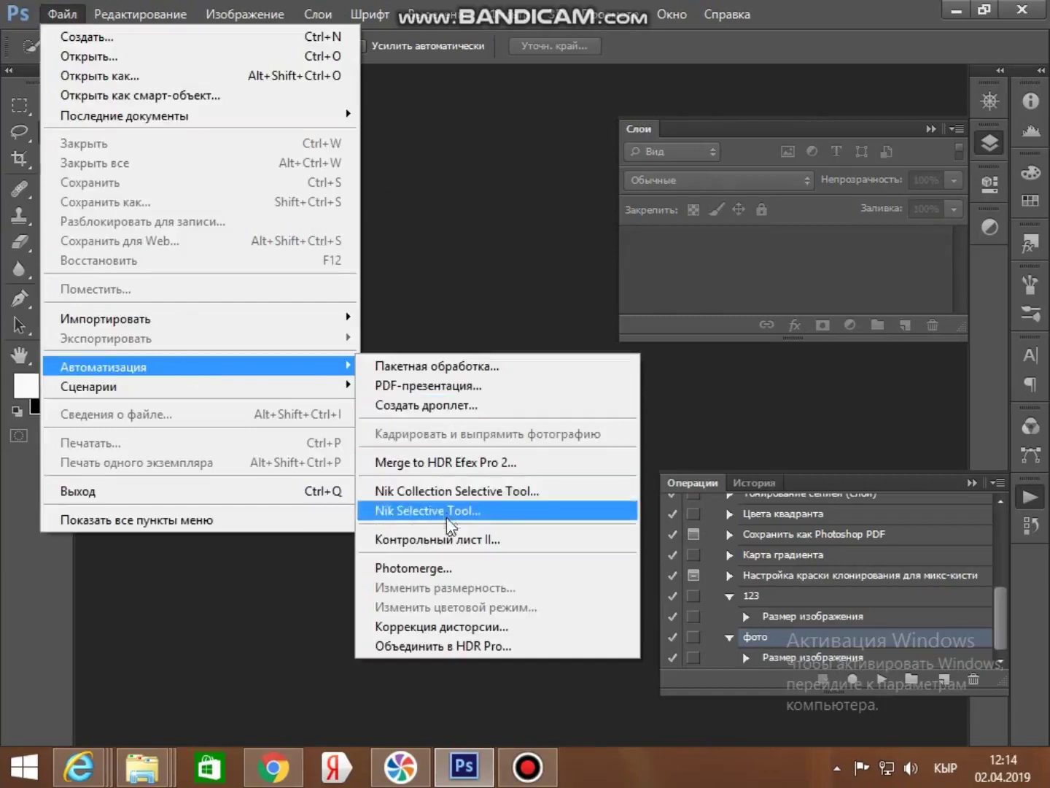
pyautogui.click(447, 541)
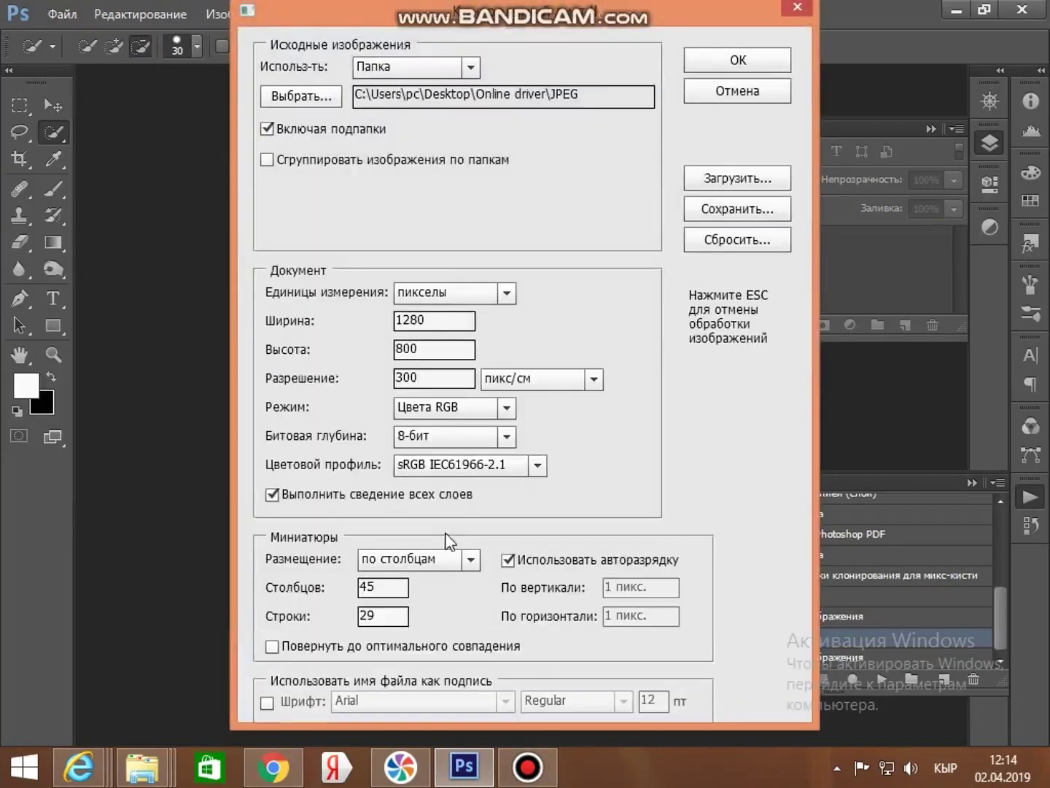
pyautogui.click(472, 69)
pyautogui.click(474, 70)
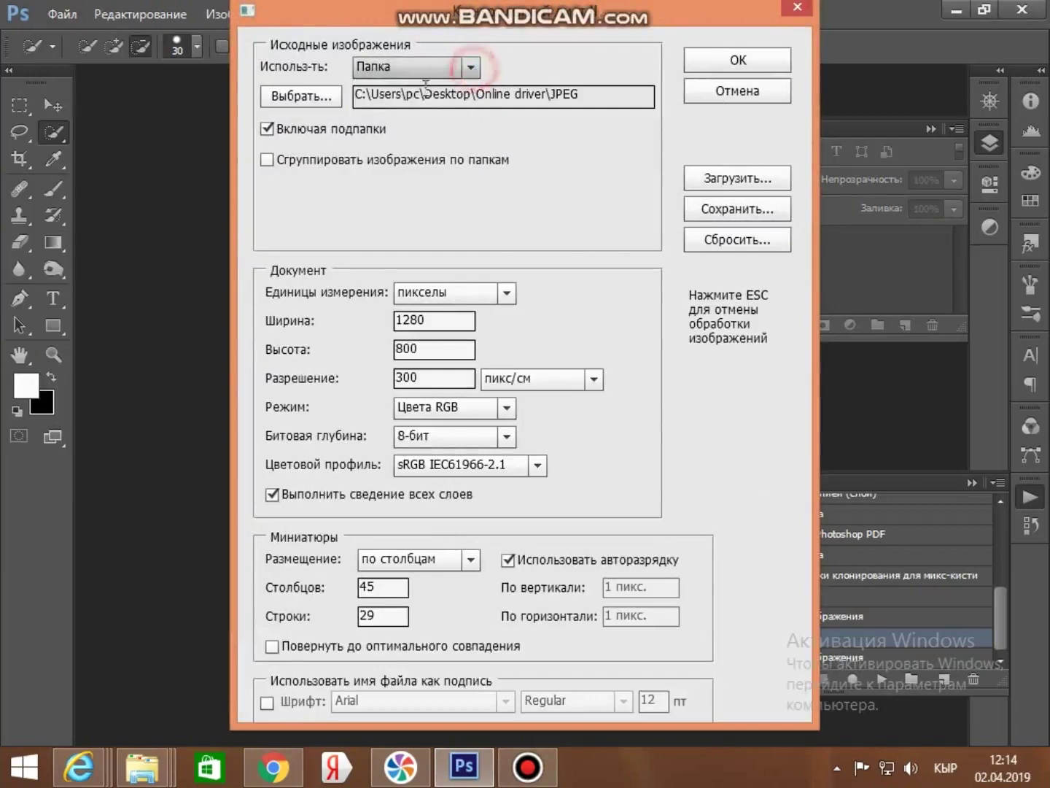
pyautogui.click(329, 103)
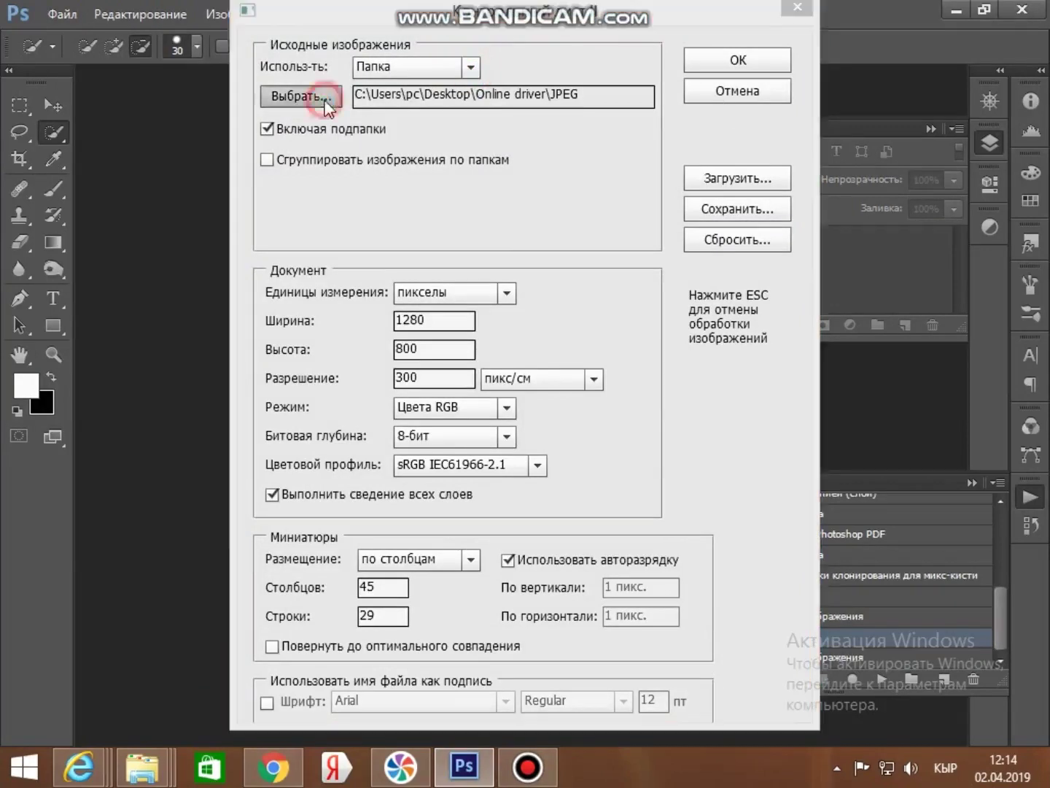
pyautogui.click(443, 413)
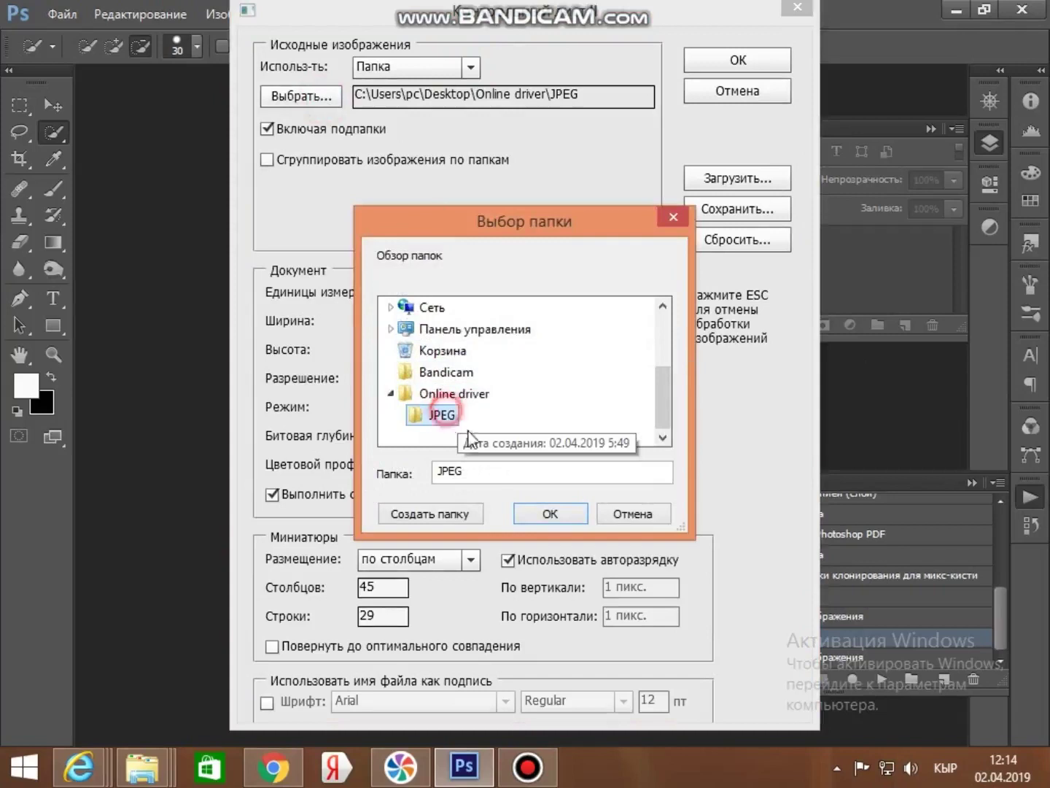
pyautogui.click(550, 514)
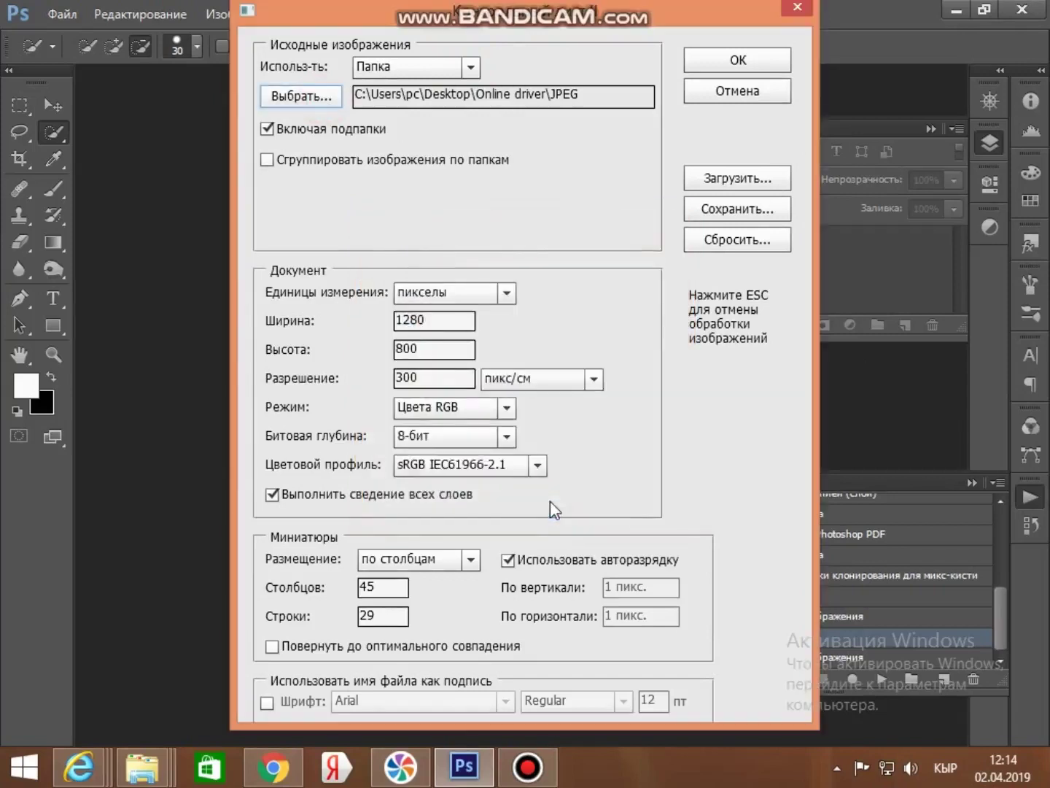
# Step: Generate a 1280 × 800 pixel contact sheet at 300 pixels/cm with auto-spacing off and 0 pixels of vertical and horizontal spacing
pyautogui.moveTo(448, 321); pyautogui.dragTo(331, 320)
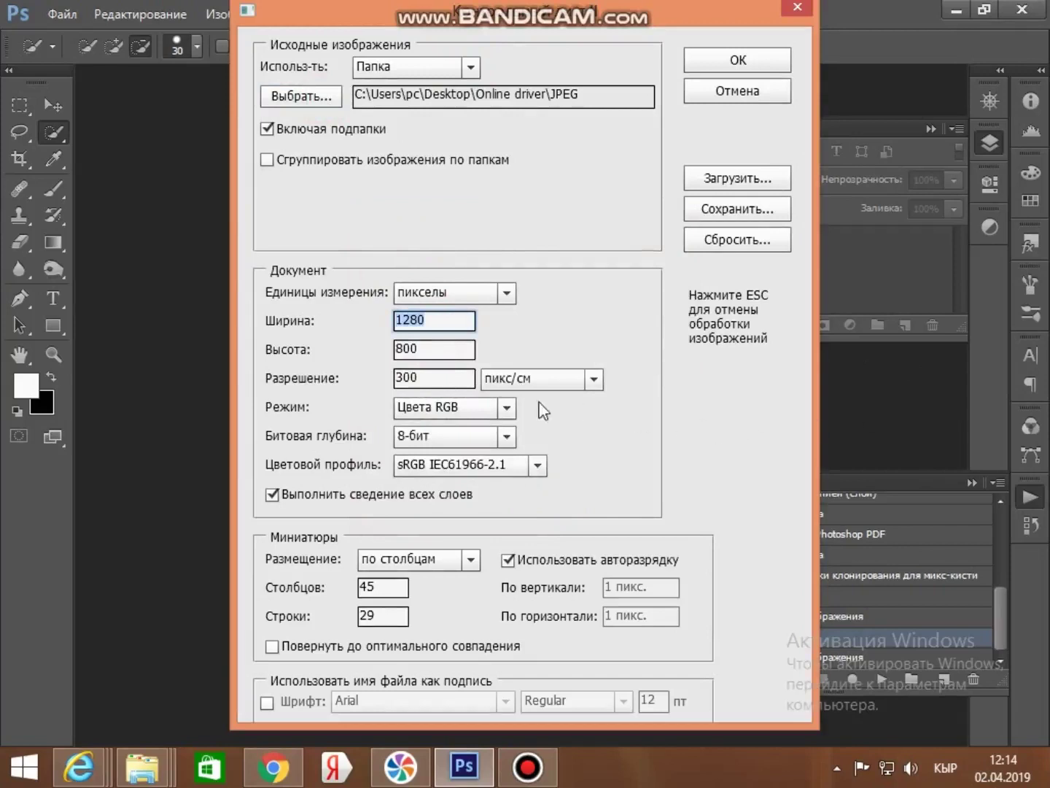
pyautogui.moveTo(432, 351); pyautogui.dragTo(377, 357)
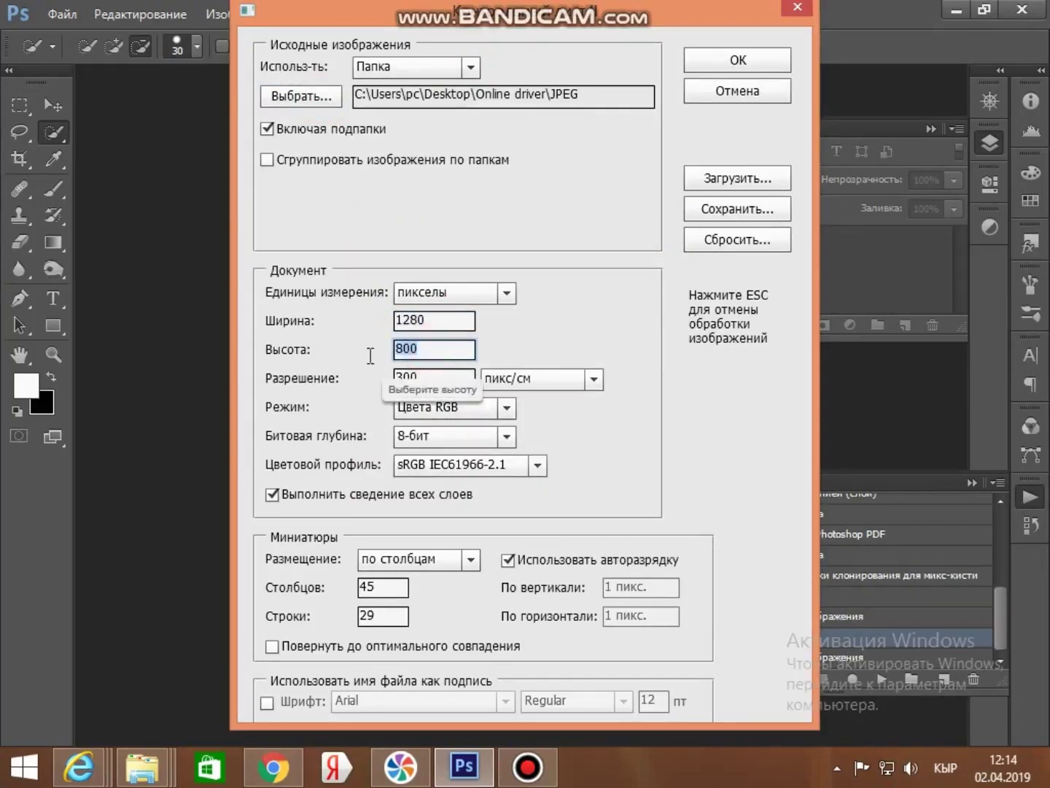
pyautogui.moveTo(469, 377); pyautogui.dragTo(367, 377)
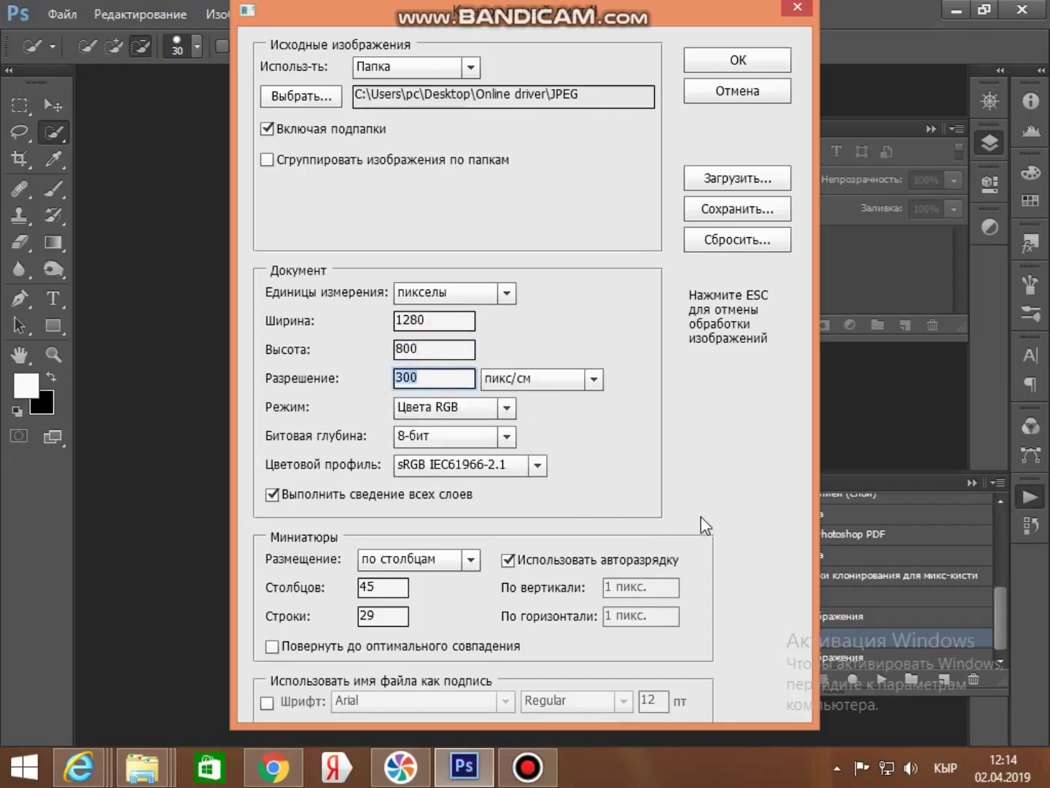
pyautogui.click(513, 561)
pyautogui.click(610, 586)
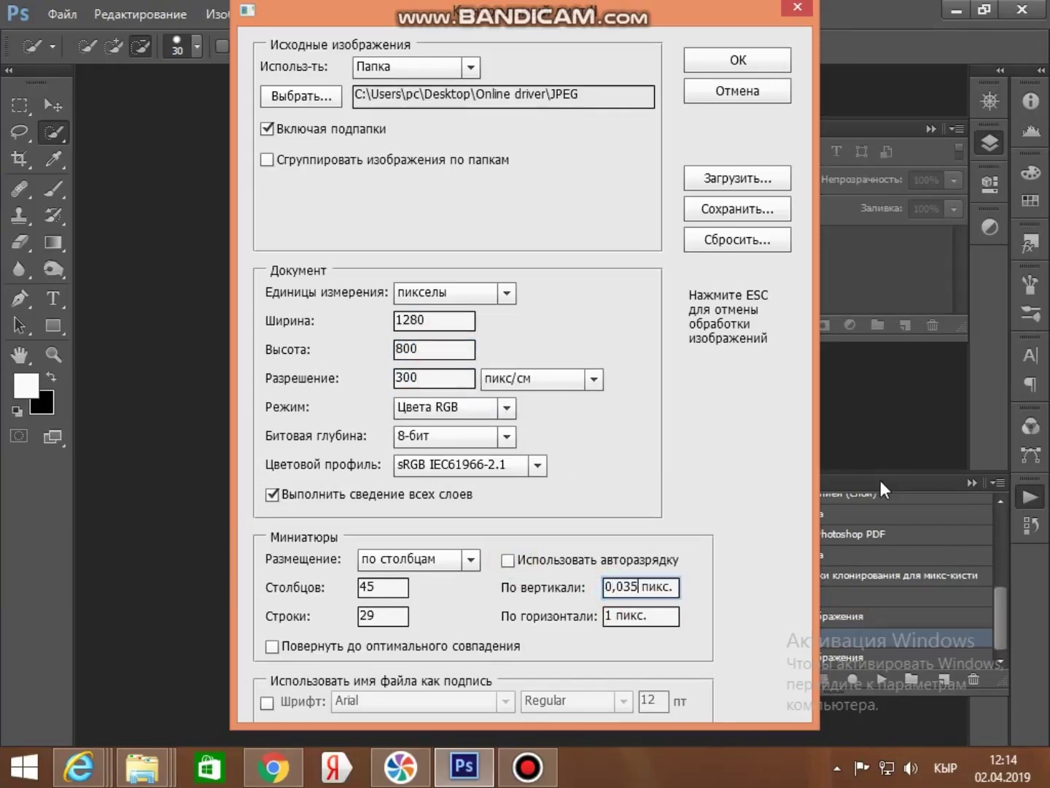
pyautogui.click(609, 616)
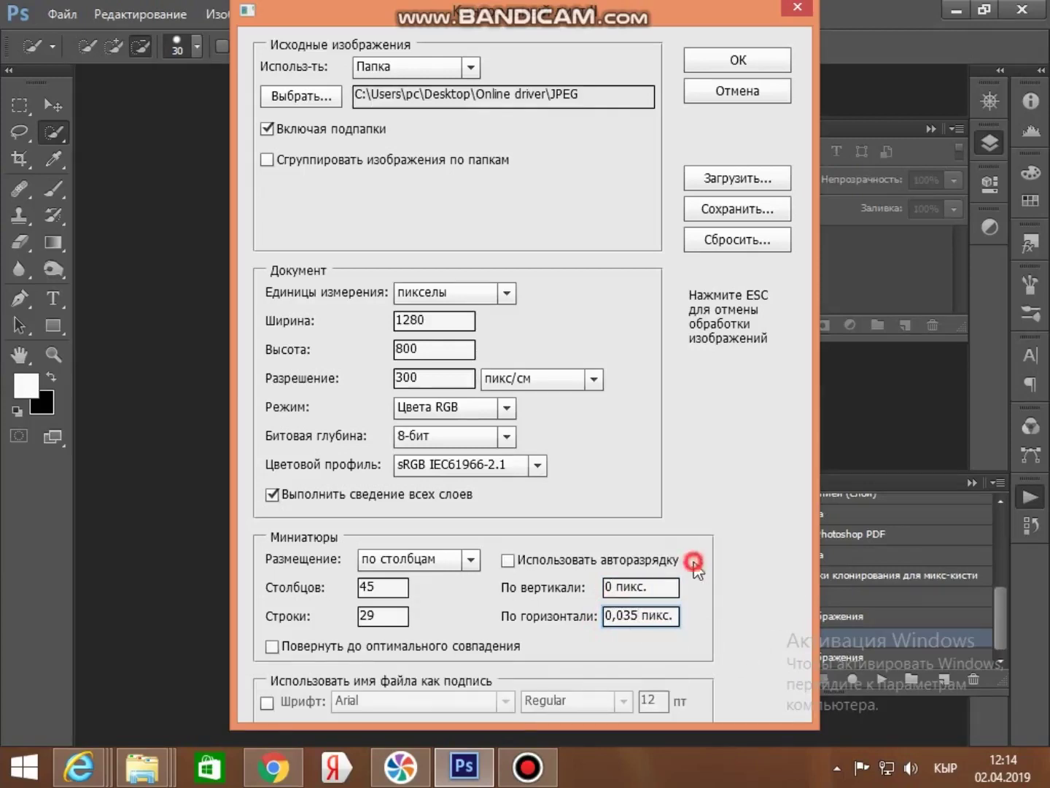
pyautogui.click(555, 561)
pyautogui.click(556, 561)
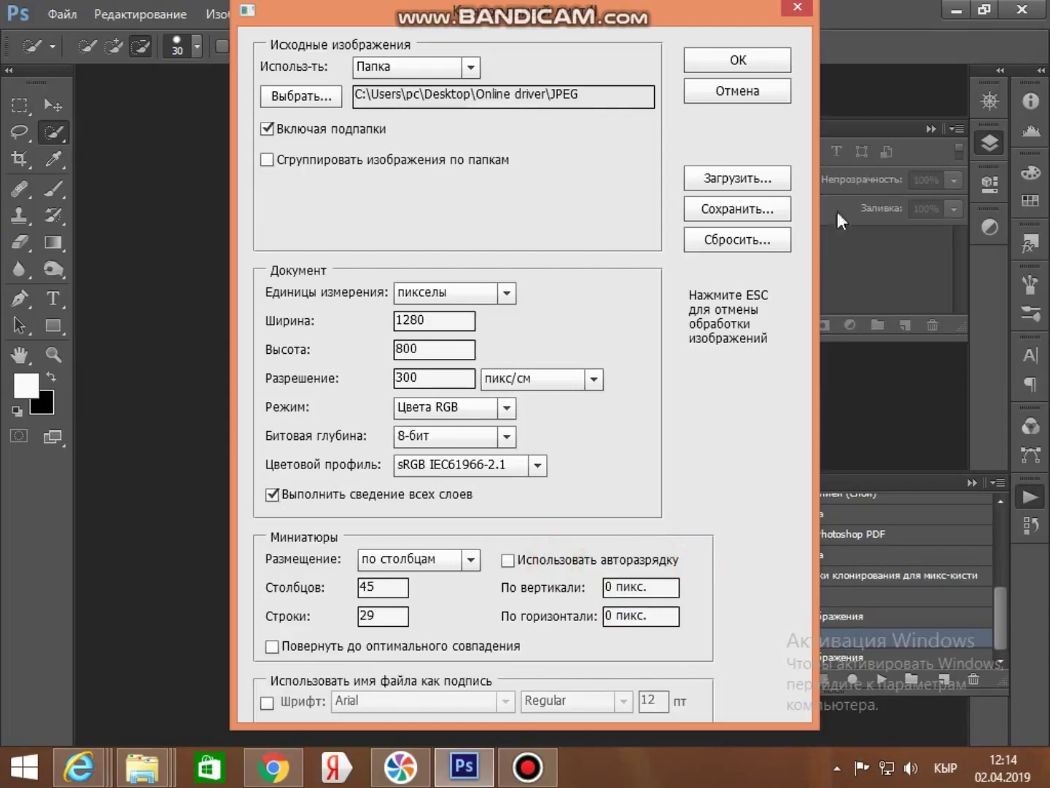
pyautogui.click(739, 63)
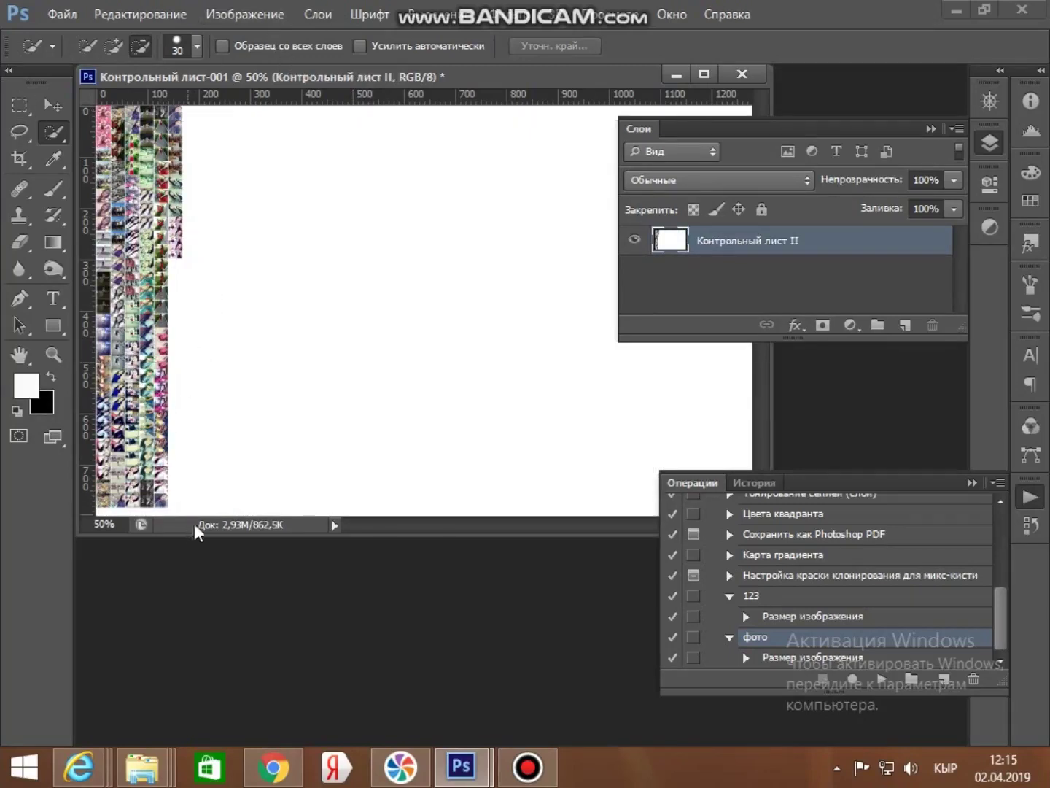
# Step: Place a horizontal guide along the lower edge of the thumbnail columns
pyautogui.click(16, 106)
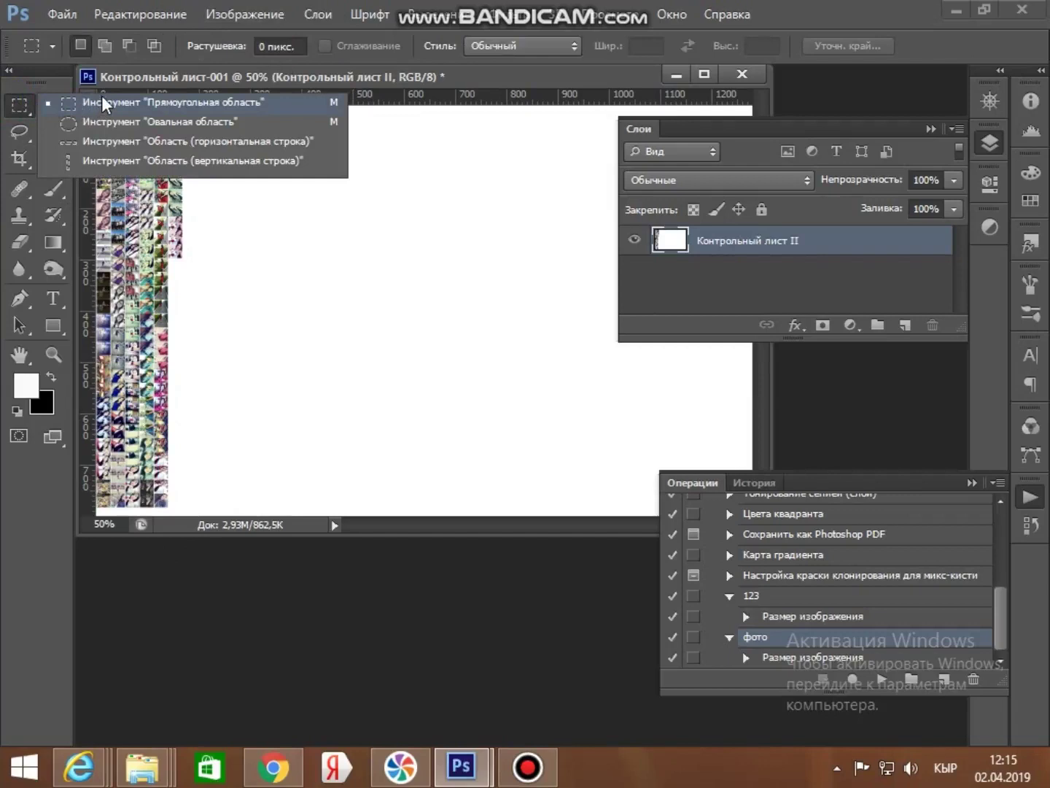
pyautogui.click(107, 102)
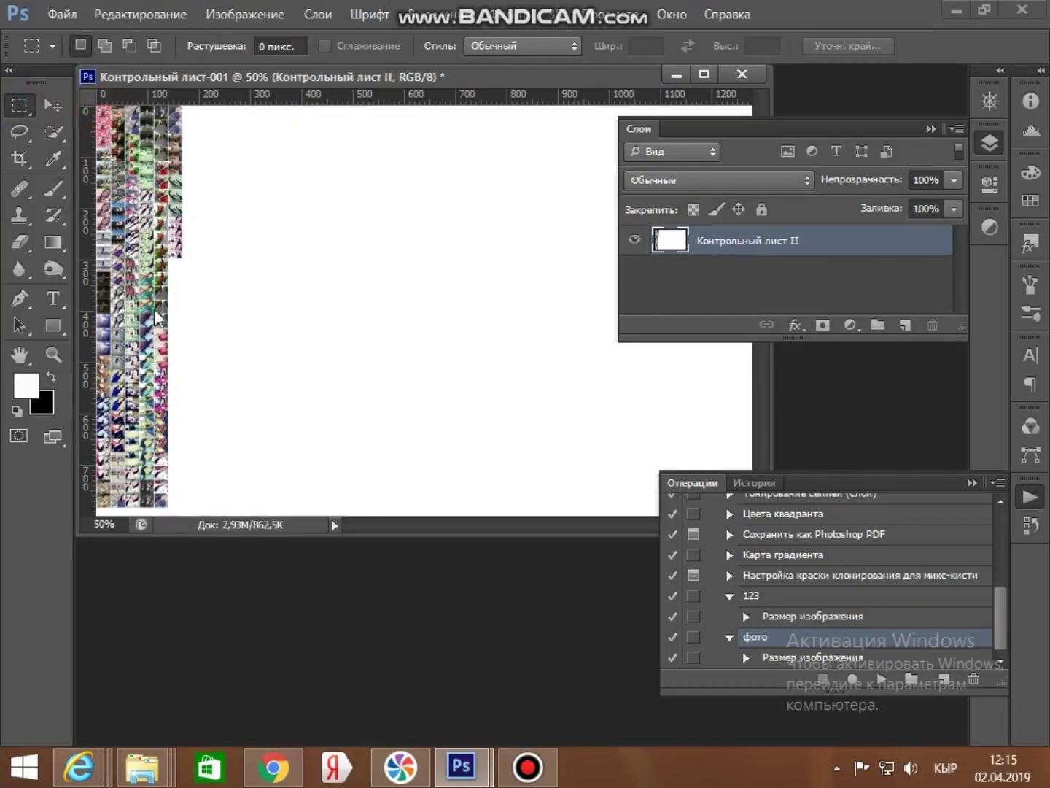
pyautogui.moveTo(166, 510); pyautogui.dragTo(166, 504)
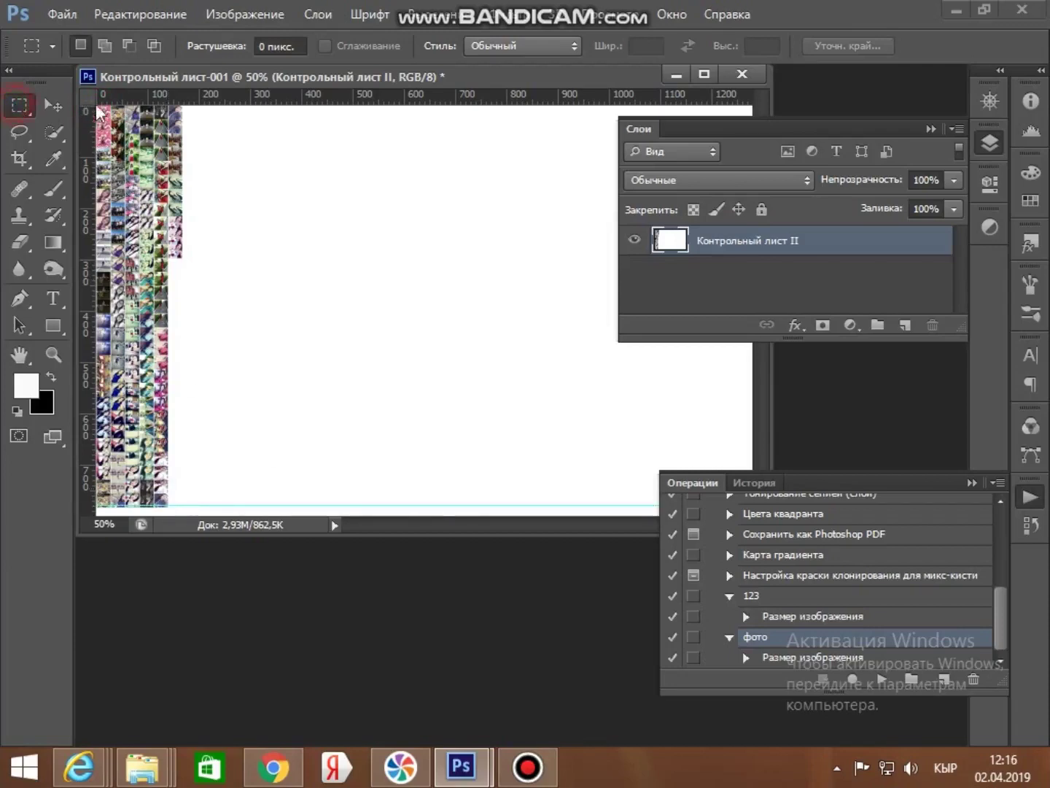
# Step: Copy the five full-height thumbnail columns to a new layer and place the copy directly to the right of them
pyautogui.moveTo(98, 109); pyautogui.dragTo(168, 503)
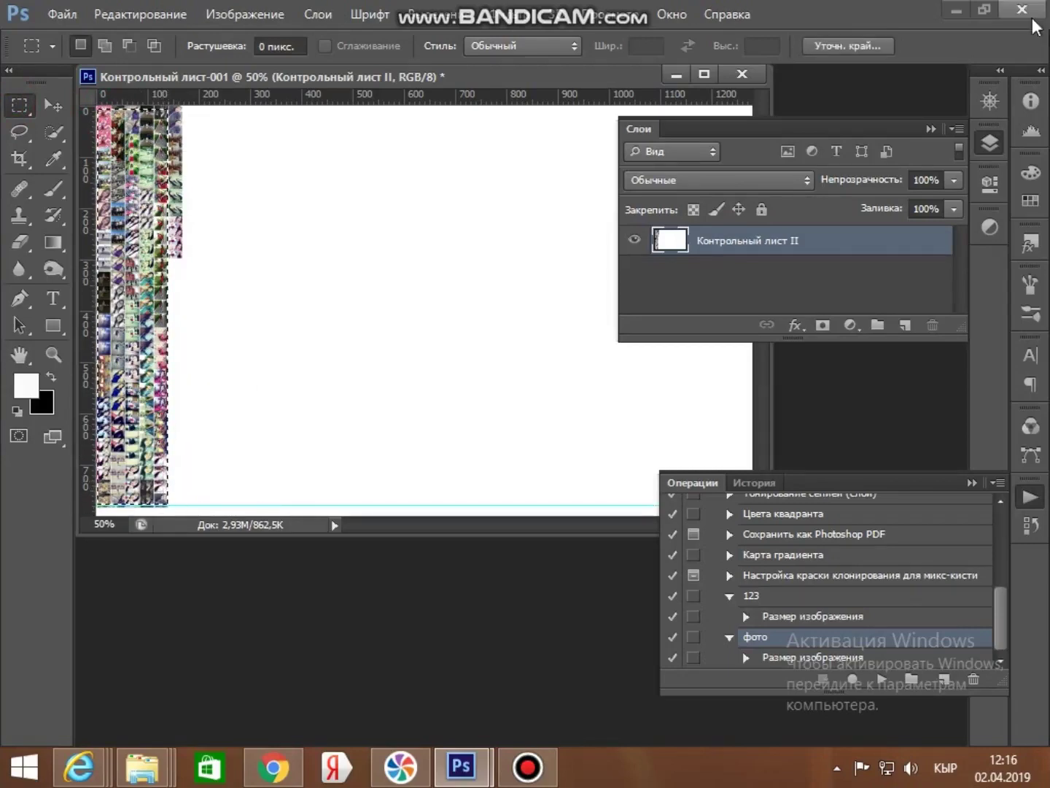
pyautogui.hotkey('ctrl', 'j')
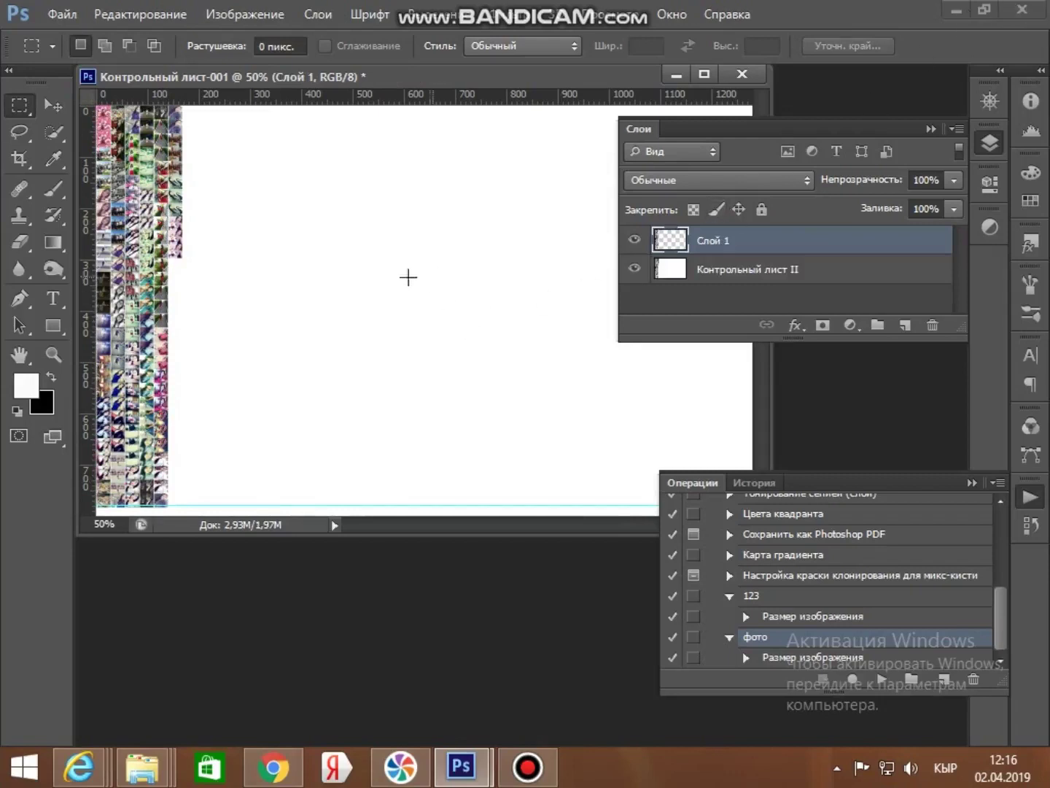
pyautogui.click(51, 105)
pyautogui.moveTo(135, 237); pyautogui.dragTo(202, 233)
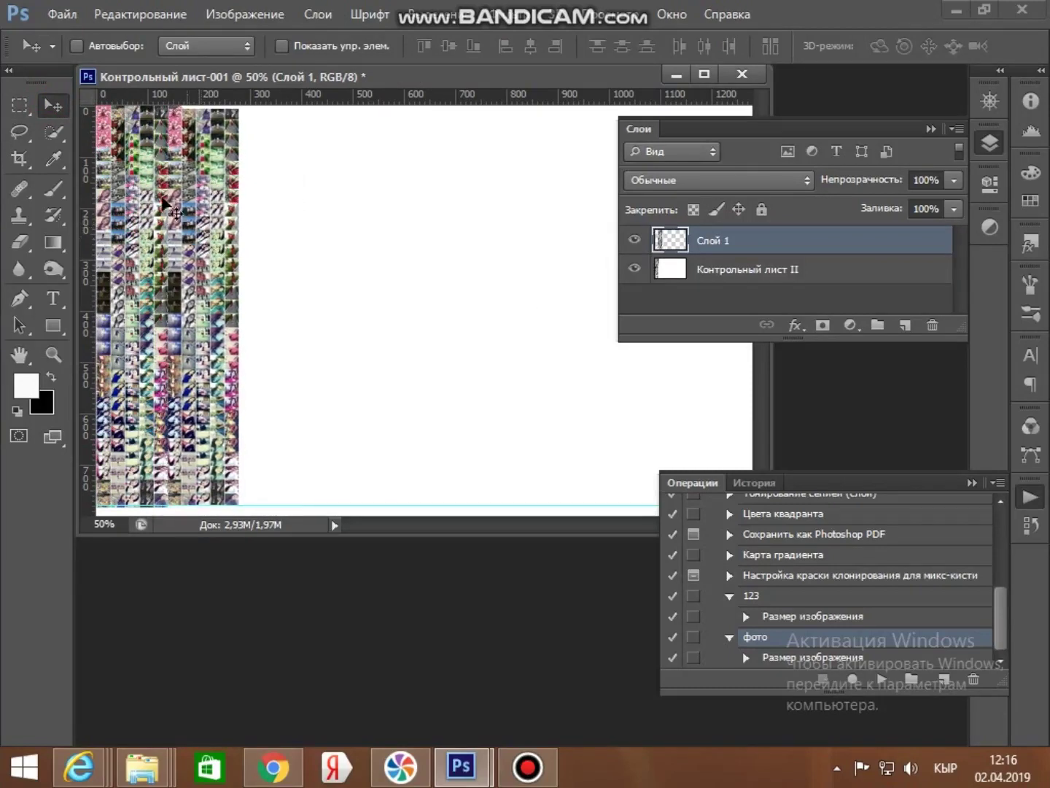
# Step: Select both thumbnail blocks down to the guide, copy the selection to a new layer and place it as a third block
pyautogui.click(19, 107)
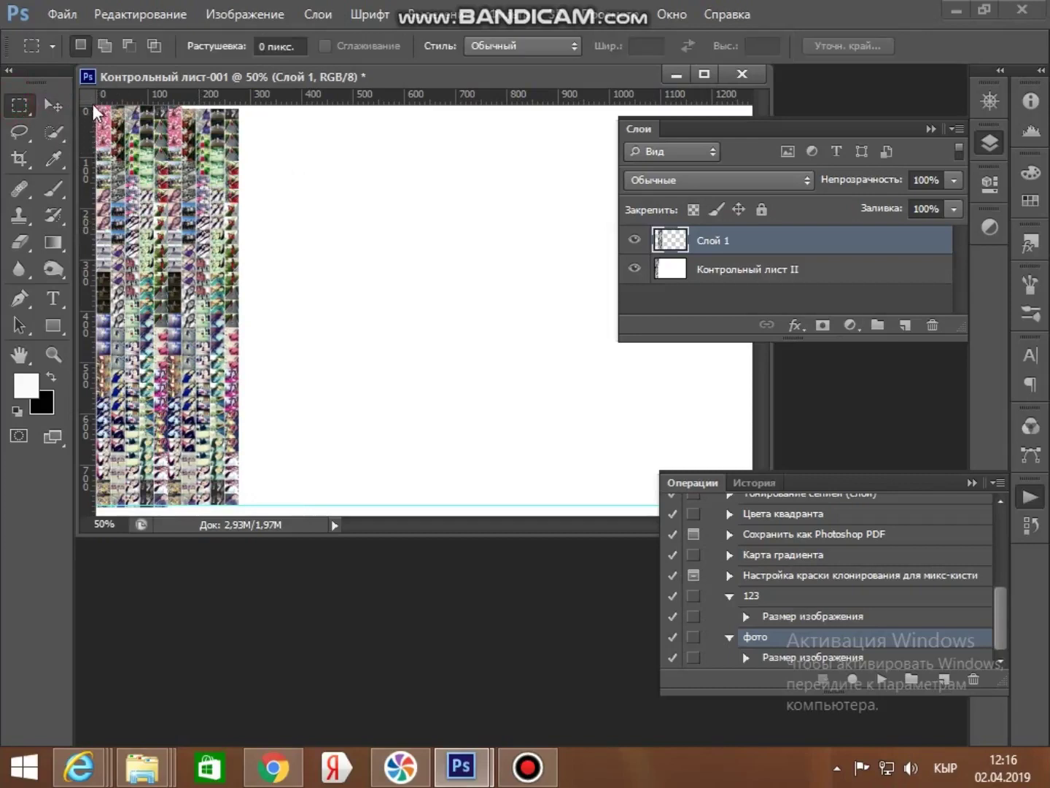
pyautogui.moveTo(97, 109); pyautogui.dragTo(235, 503)
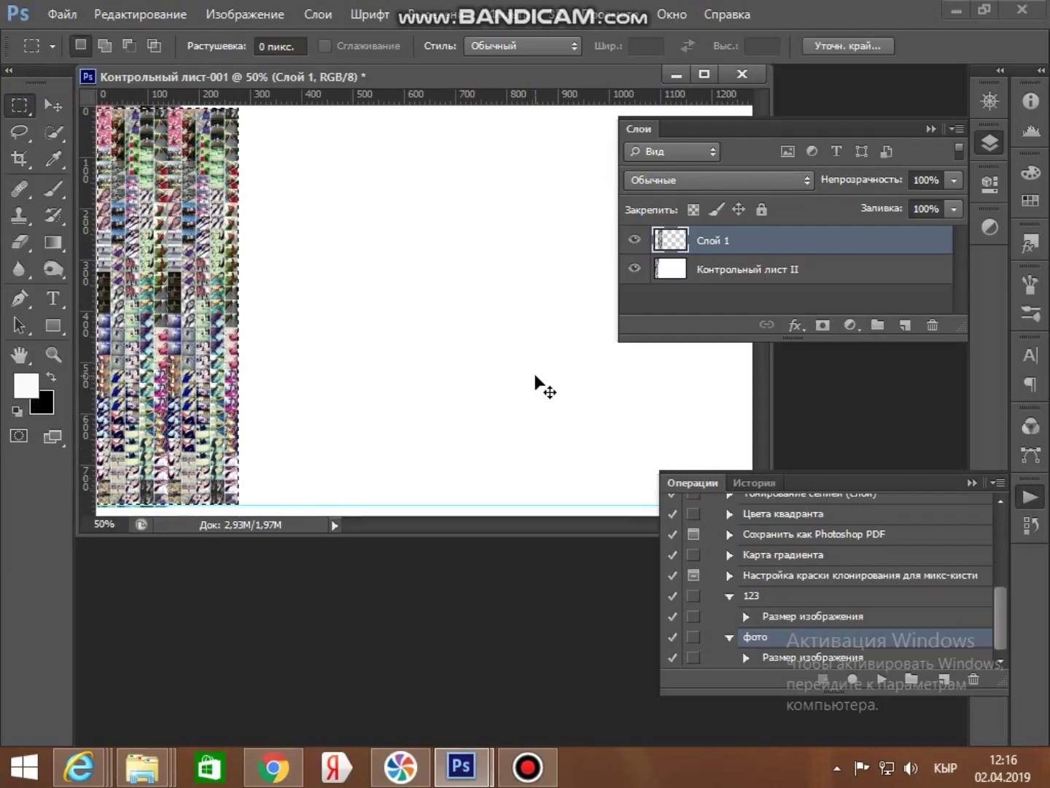
pyautogui.hotkey('ctrl', 'j')
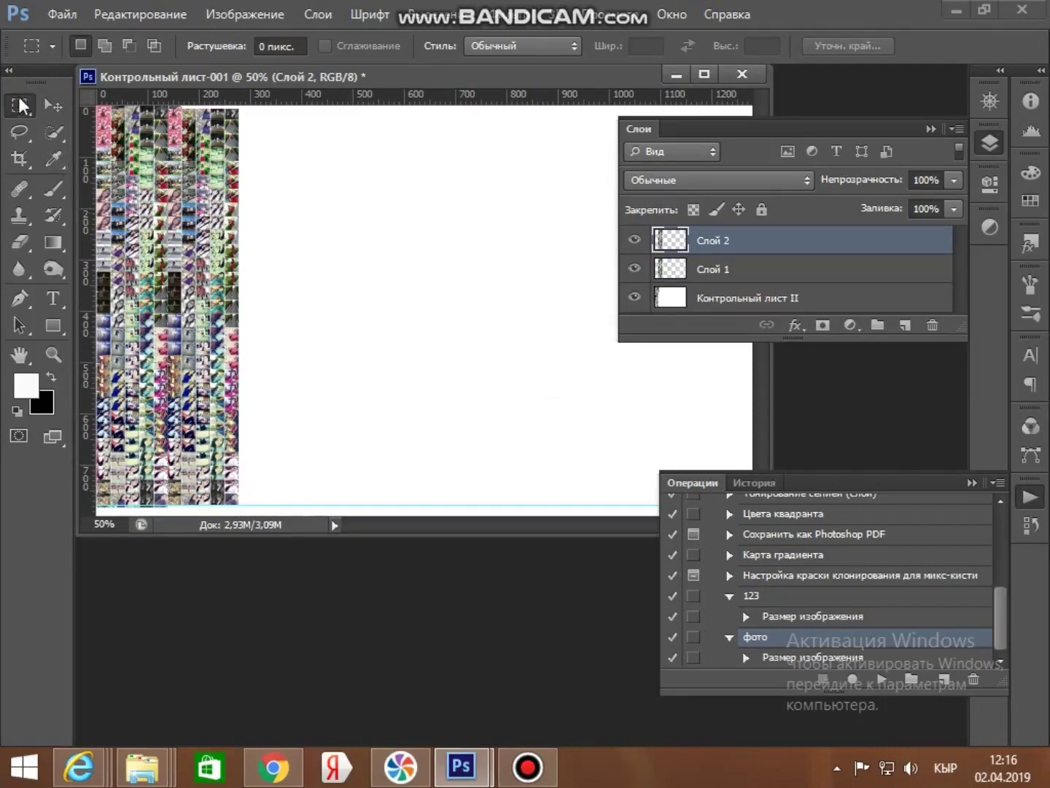
pyautogui.click(50, 106)
pyautogui.moveTo(156, 290); pyautogui.dragTo(227, 290)
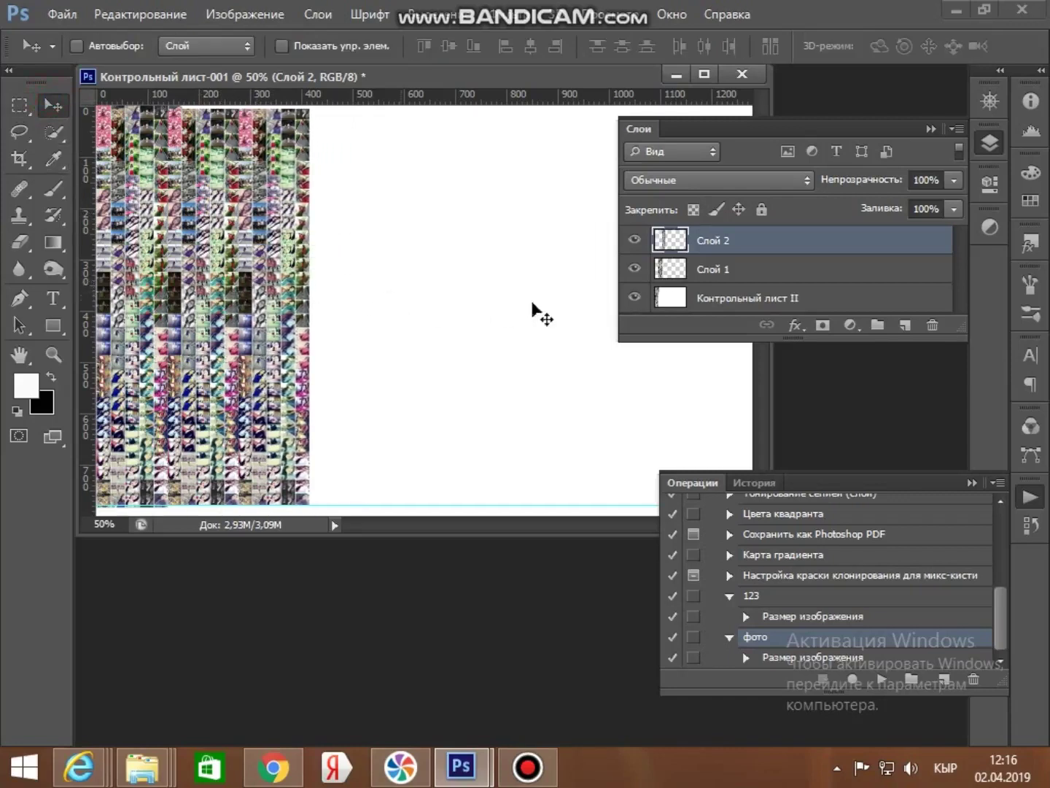
# Step: Try to add a fourth block by copying the selected three-block area to a new layer and moving it right
pyautogui.click(20, 106)
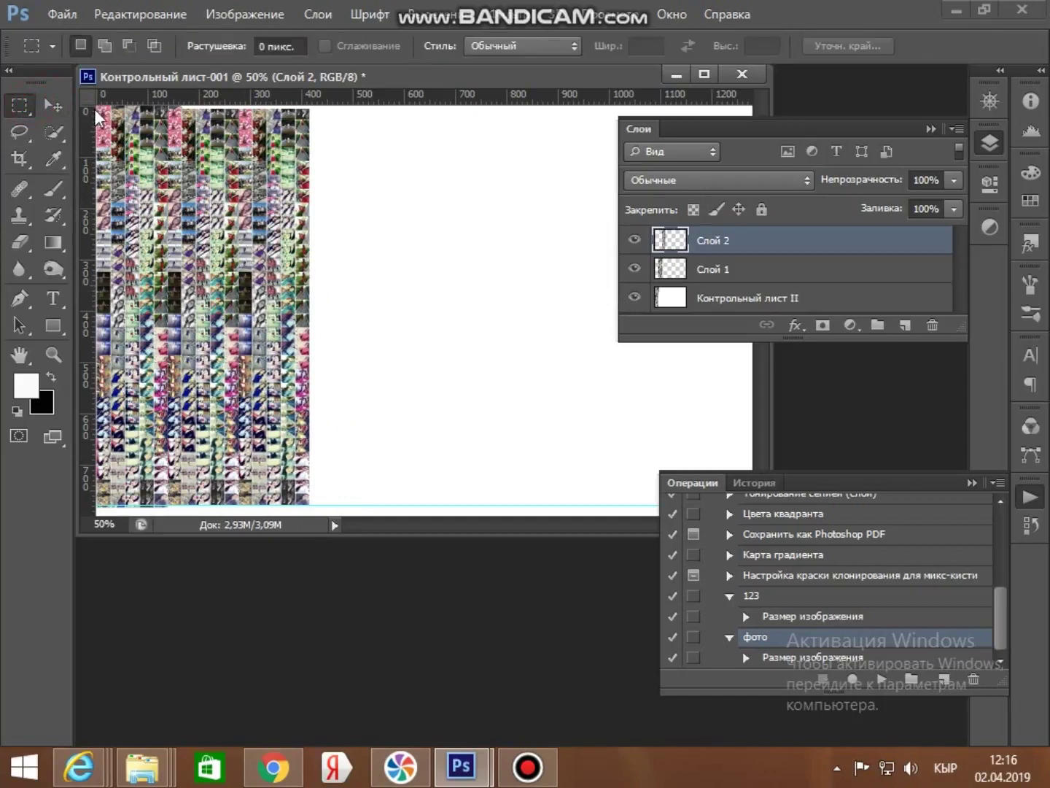
pyautogui.moveTo(98, 110); pyautogui.dragTo(309, 503)
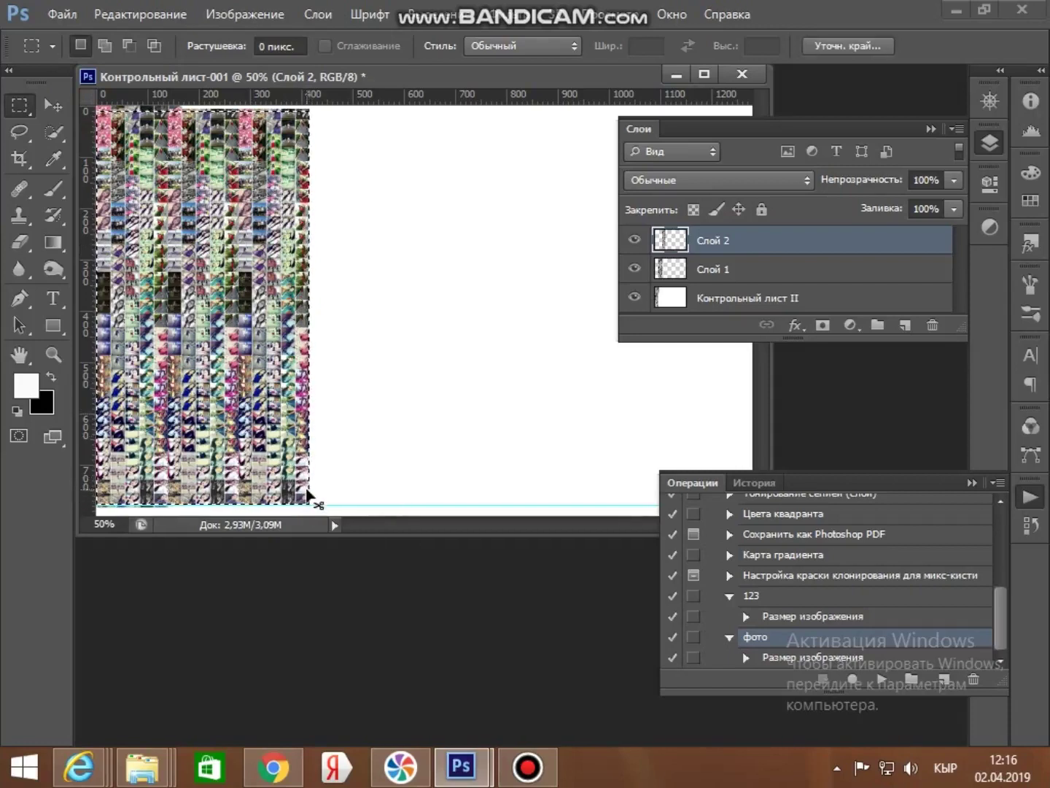
pyautogui.hotkey('ctrl', 'j')
pyautogui.click(51, 105)
pyautogui.moveTo(192, 214)
pyautogui.mouseDown()
pyautogui.moveTo(171, 196)
pyautogui.moveTo(310, 222)
pyautogui.moveTo(226, 204)
pyautogui.moveTo(234, 207)
pyautogui.mouseUp()
# Step: Try nudging the fourth block vertically to align it with its neighbours, and remove the block
pyautogui.click(346, 232)
pyautogui.press('Down')
pyautogui.press('Down')
pyautogui.press('Down')
pyautogui.press('Down')
pyautogui.press('Down')
pyautogui.press('Down')
pyautogui.press('Down')
pyautogui.press('Down')
pyautogui.press('Down')
pyautogui.press('Down')
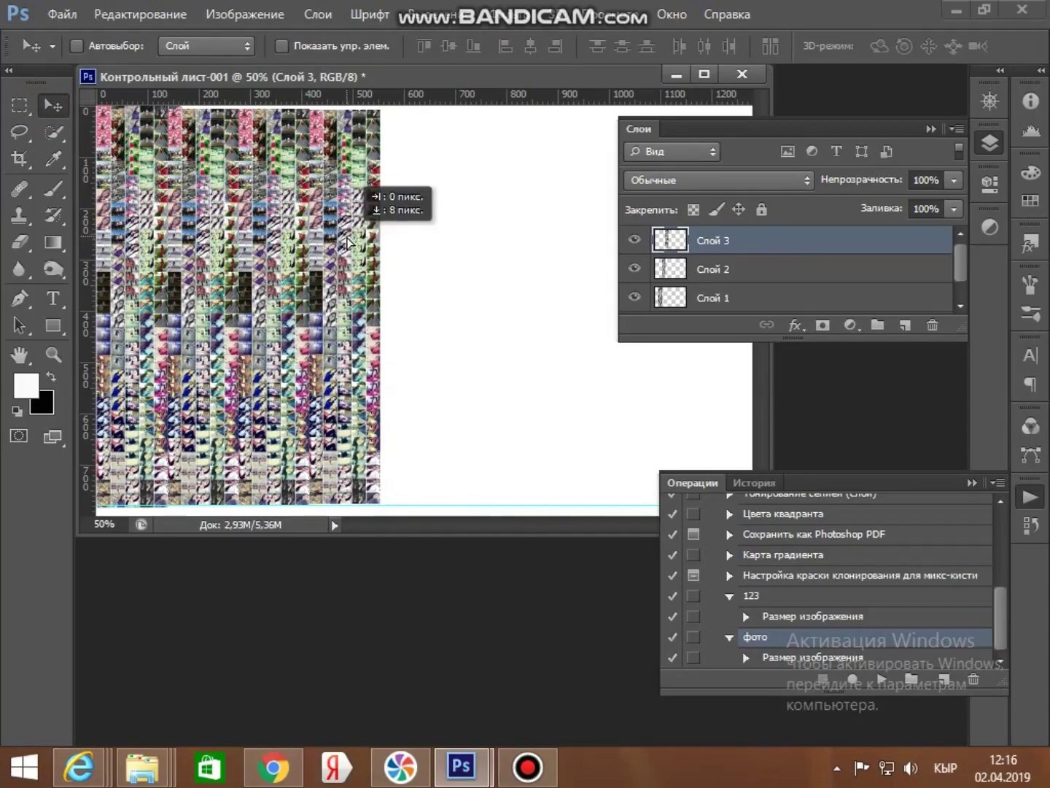
pyautogui.press('Up')
pyautogui.press('Up')
pyautogui.press('Up')
pyautogui.press('Up')
pyautogui.press('Up')
pyautogui.press('Up')
pyautogui.press('Up')
pyautogui.press('Up')
pyautogui.press('Up')
pyautogui.press('Up')
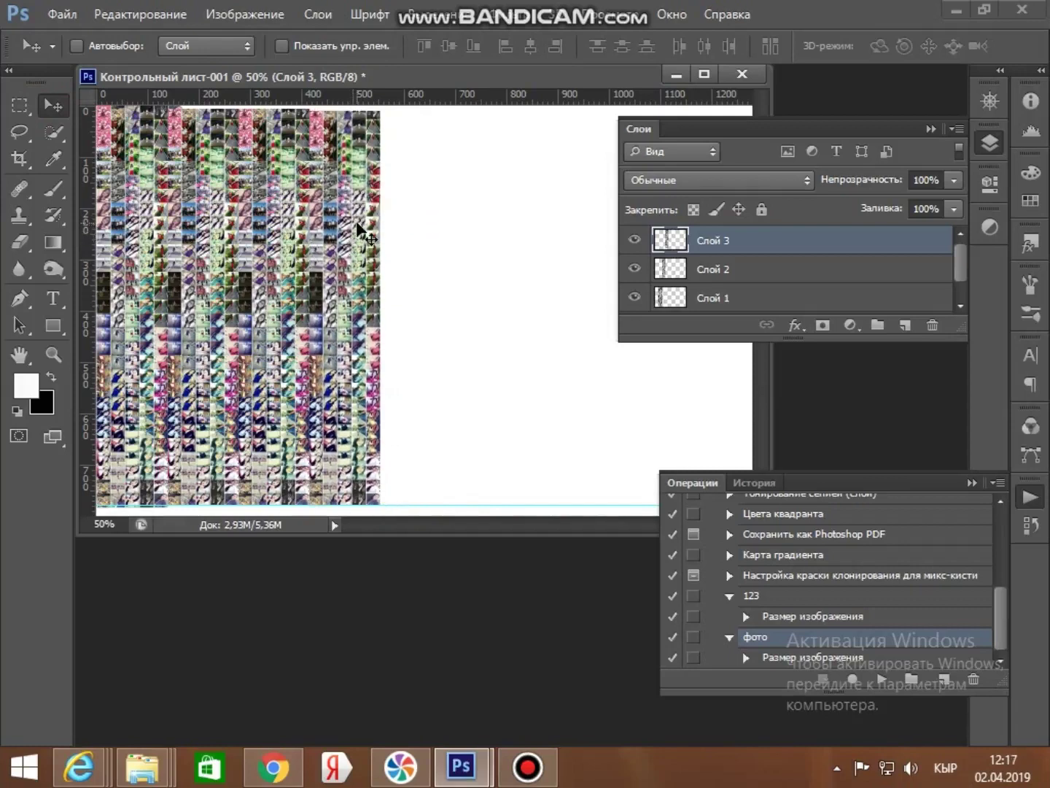
pyautogui.press('Delete')
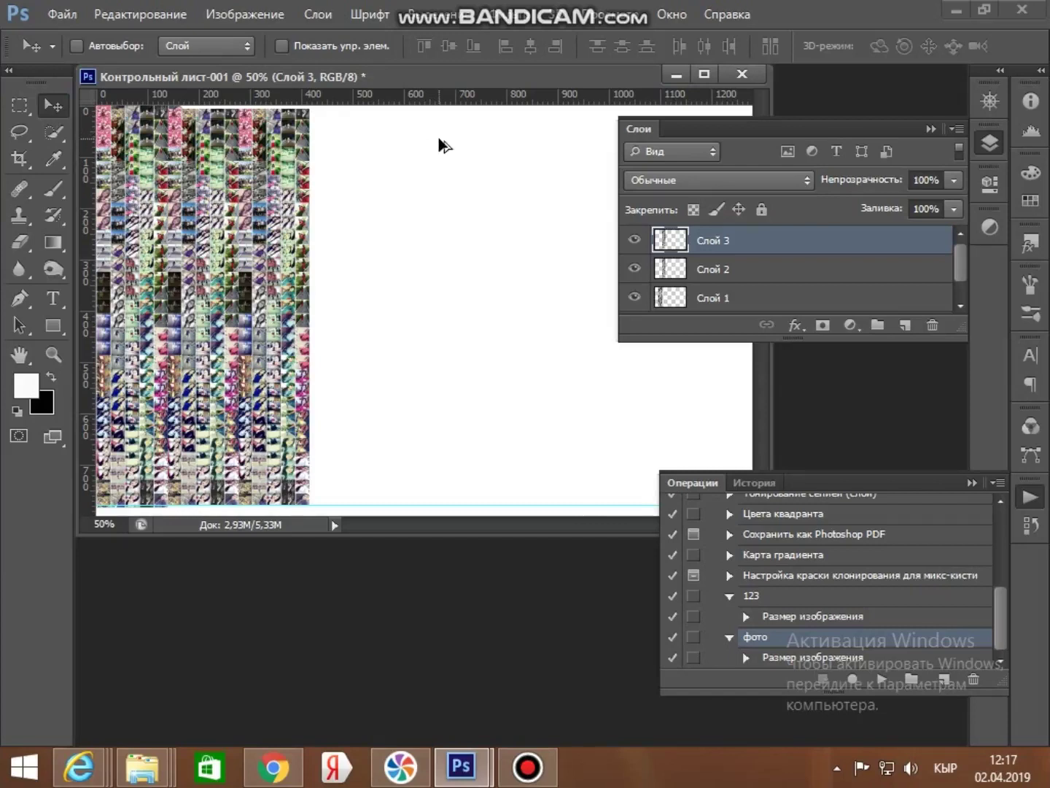
# Step: Stamp all visible layers into a new layer, copy its three thumbnail blocks to another layer and place them alongside the originals
pyautogui.hotkey('ctrl', 'shift', 'alt', 'e')
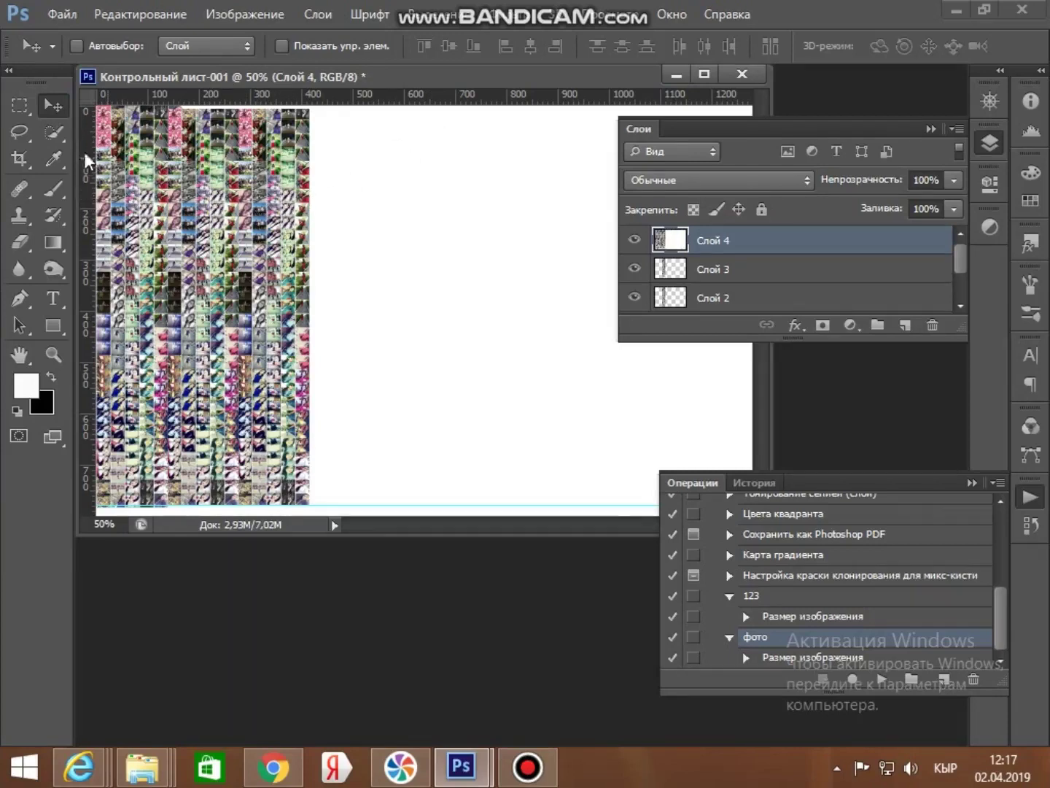
pyautogui.click(21, 106)
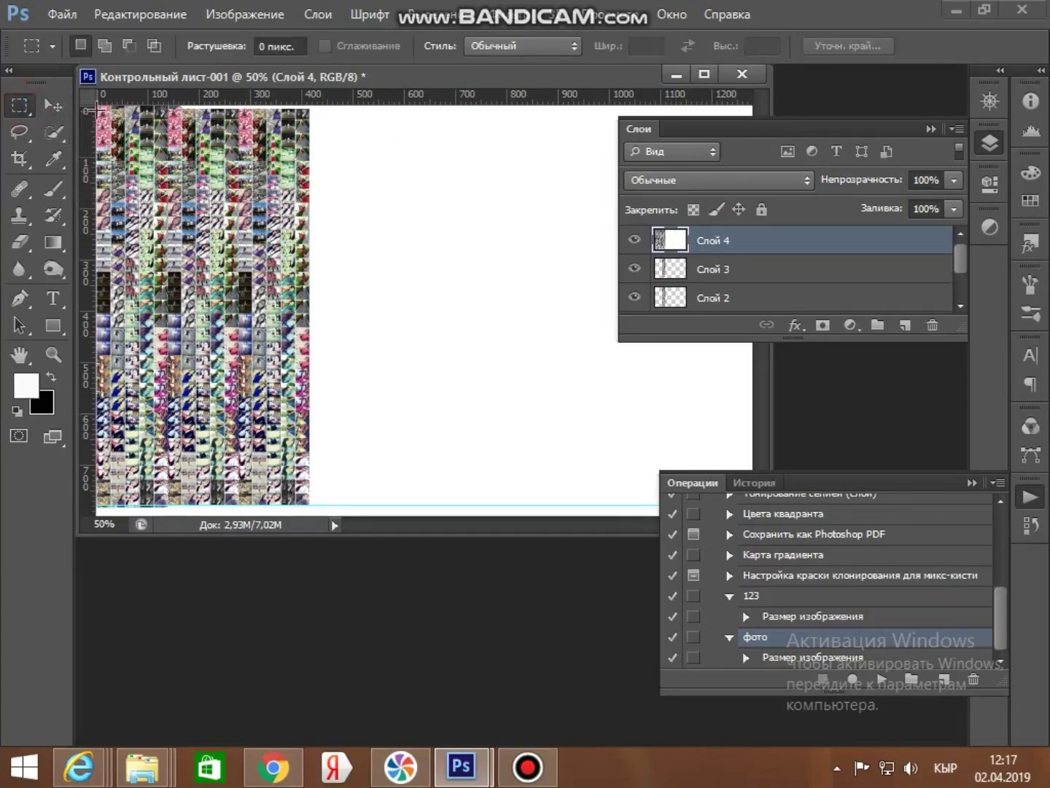
pyautogui.moveTo(100, 117); pyautogui.dragTo(310, 505)
pyautogui.hotkey('ctrl', 'j')
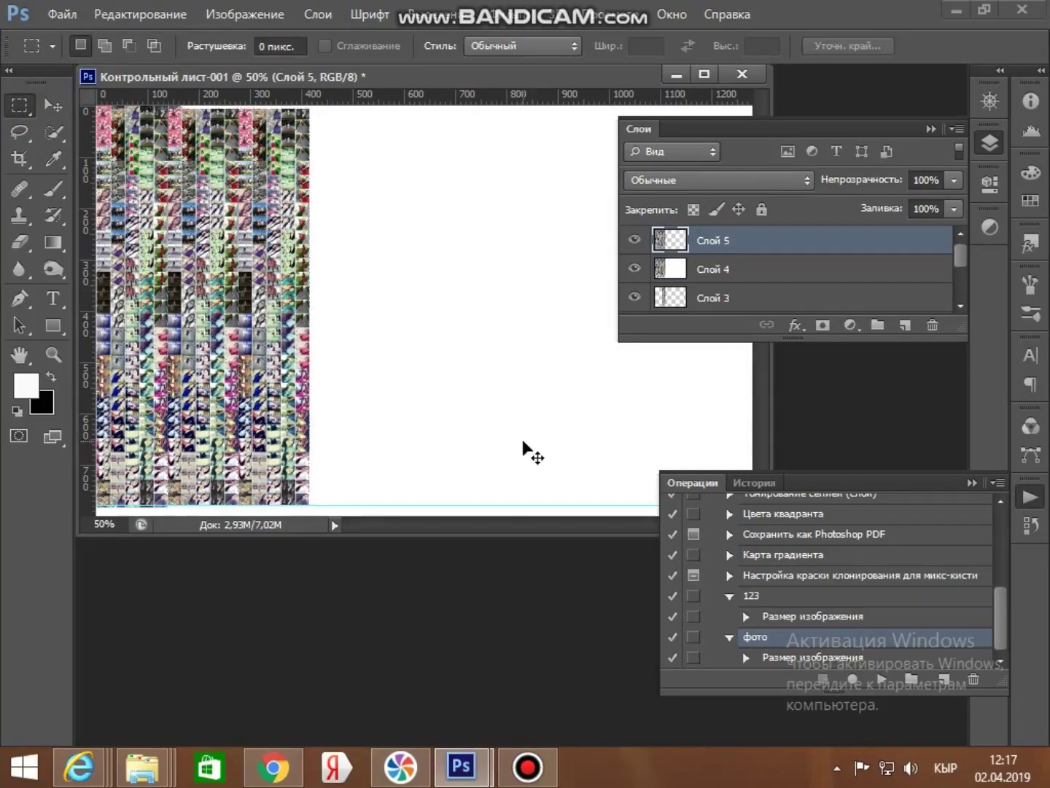
pyautogui.click(54, 105)
pyautogui.moveTo(174, 238); pyautogui.dragTo(385, 240)
pyautogui.moveTo(392, 240); pyautogui.dragTo(393, 241)
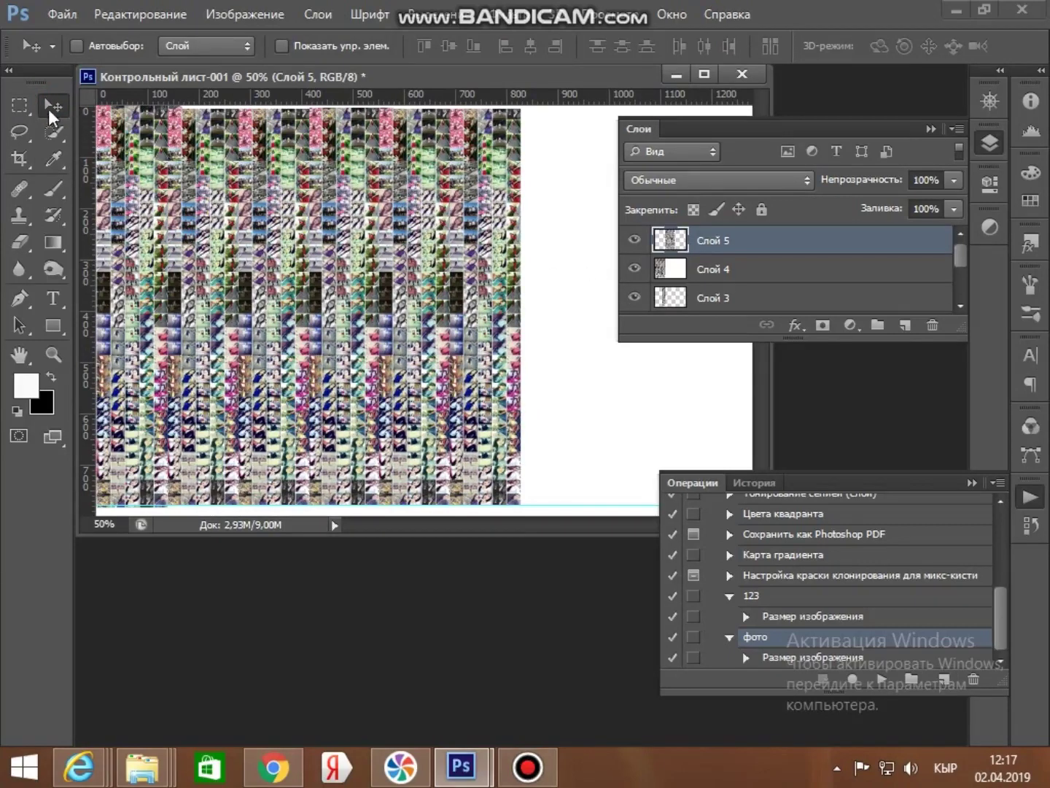
# Step: Stamp all visible layers into a new layer and place a vertical guide along the left edge of the thumbnails
pyautogui.click(19, 105)
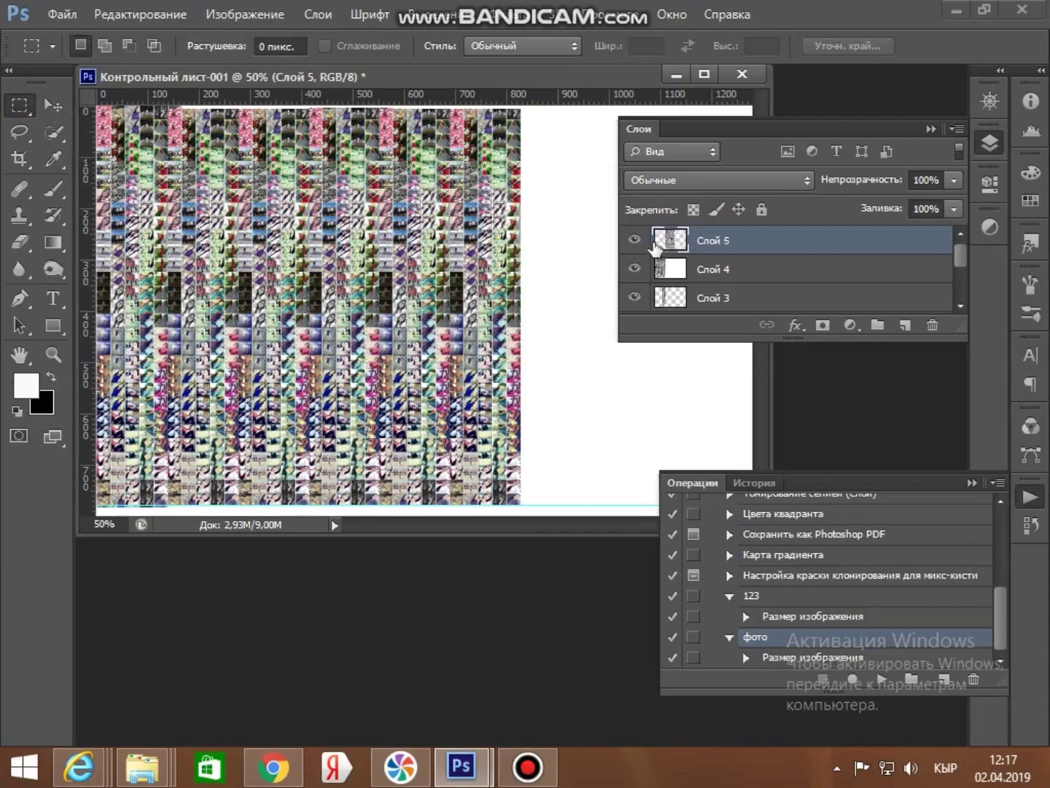
pyautogui.hotkey('ctrl', 'alt', 'shift', 'e')
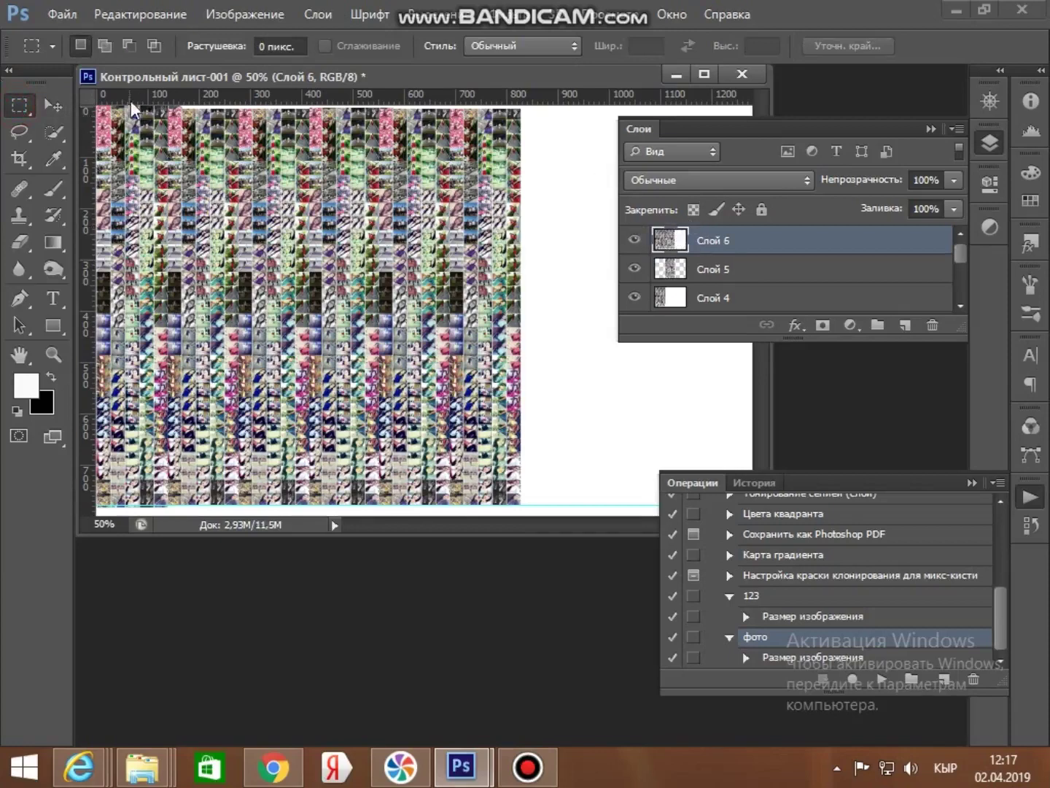
pyautogui.moveTo(87, 121); pyautogui.dragTo(97, 297)
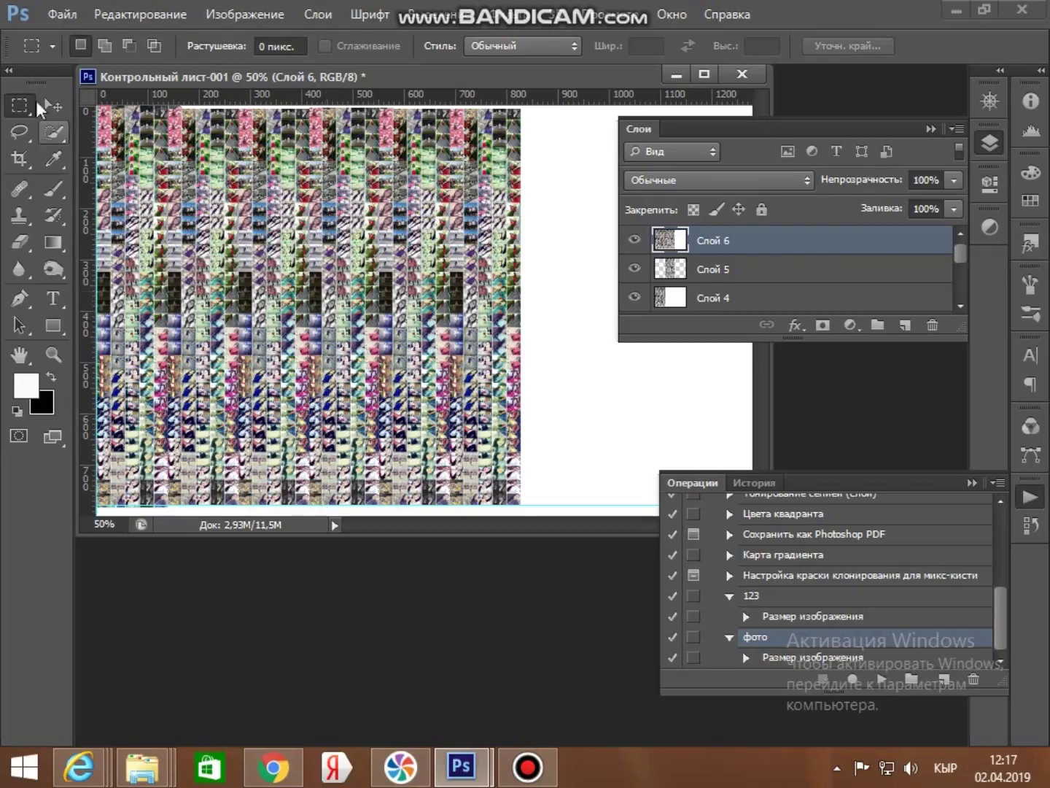
# Step: Copy the selected thumbnail area to a new layer and move it sideways to cover the sheet's empty white part
pyautogui.moveTo(99, 108); pyautogui.dragTo(522, 503)
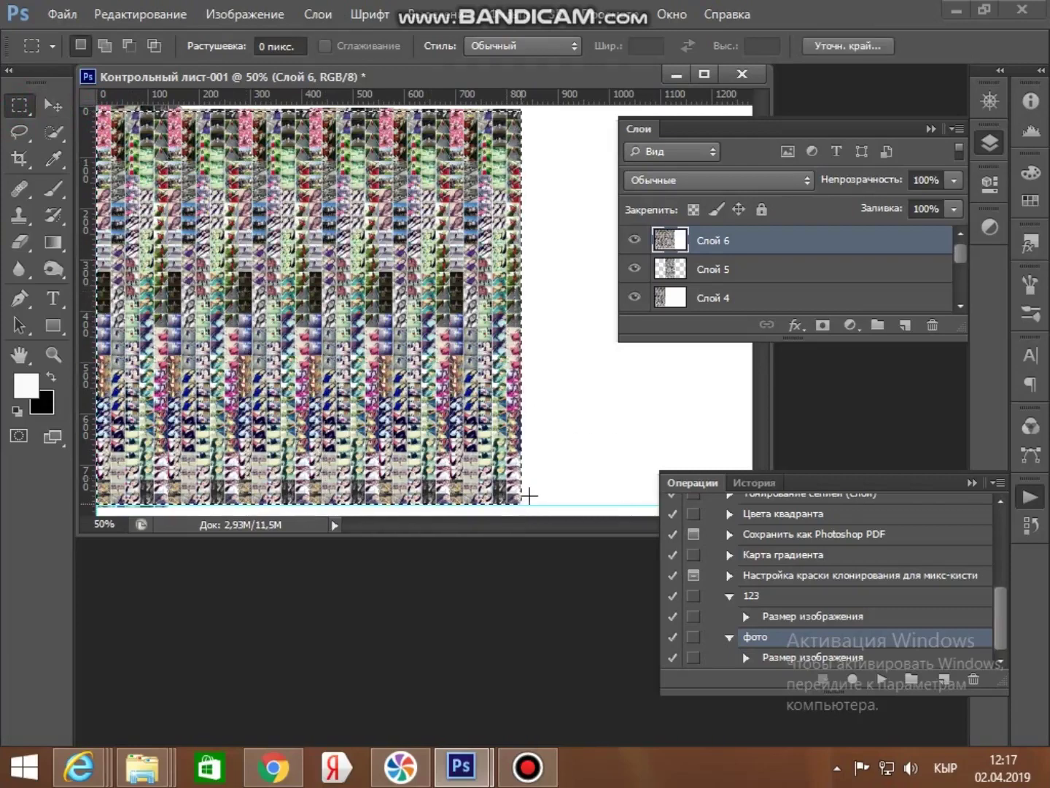
pyautogui.hotkey('ctrl', 'j')
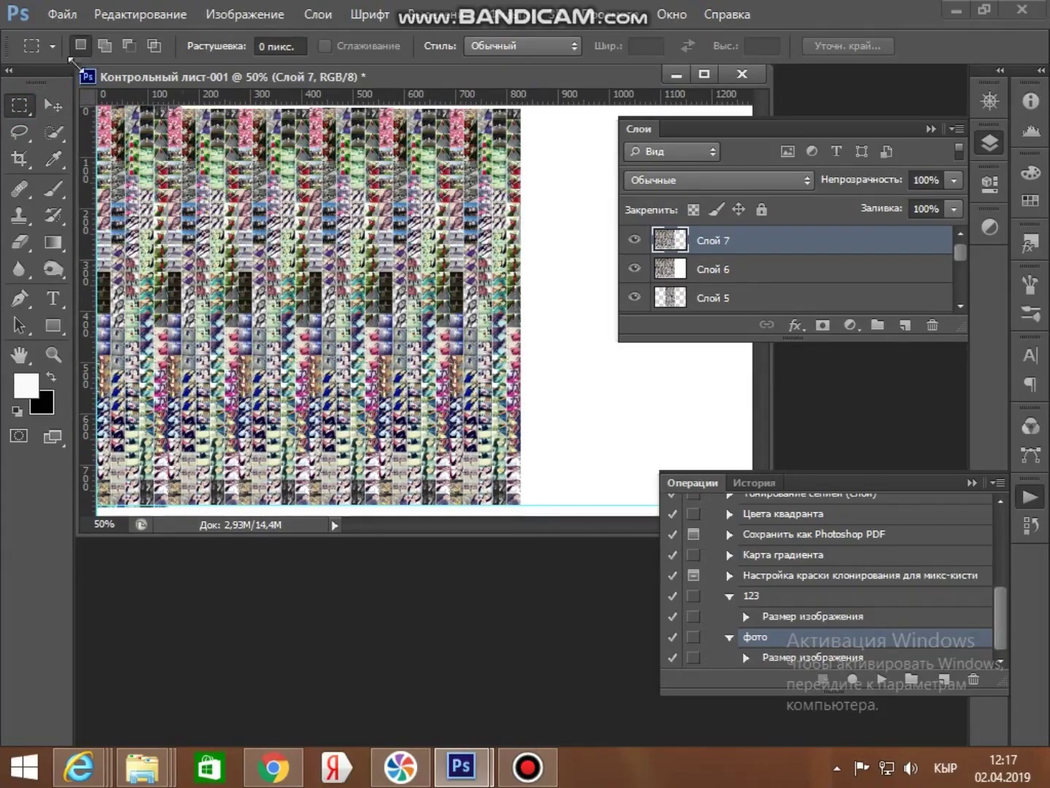
pyautogui.click(48, 105)
pyautogui.moveTo(281, 255); pyautogui.dragTo(748, 259)
pyautogui.moveTo(343, 315); pyautogui.dragTo(515, 317)
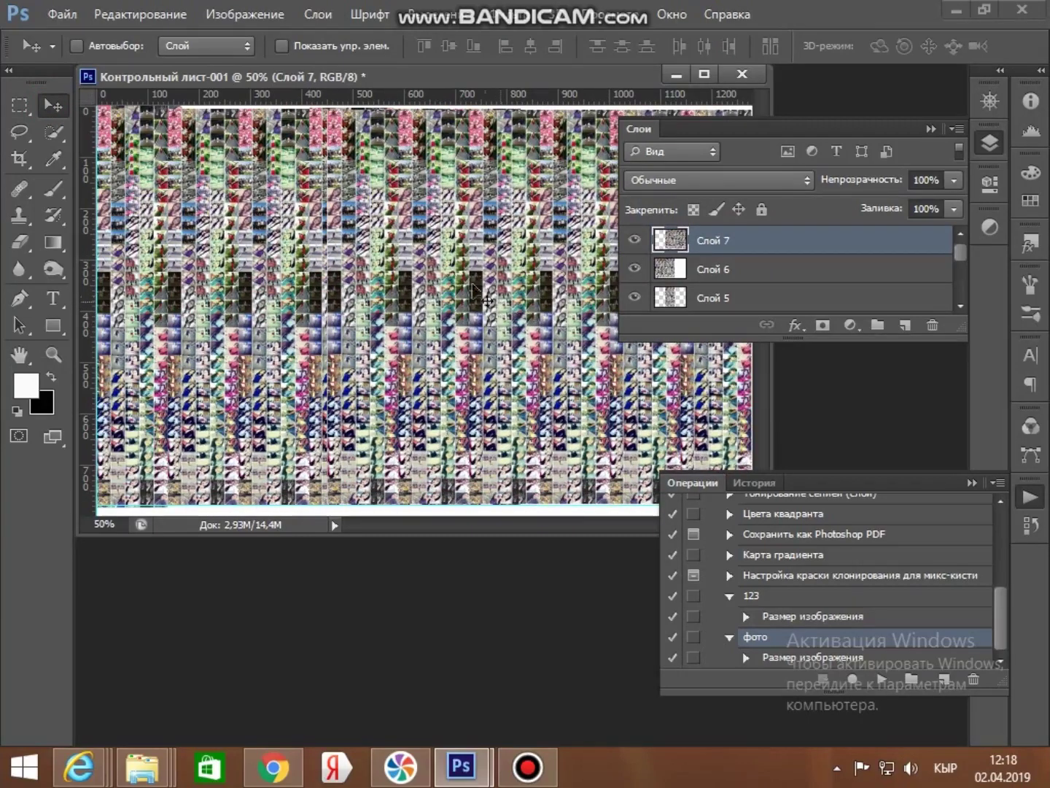
# Step: Crop the contact sheet to the thumbnail area, cutting off the white strips along its edges
pyautogui.click(18, 163)
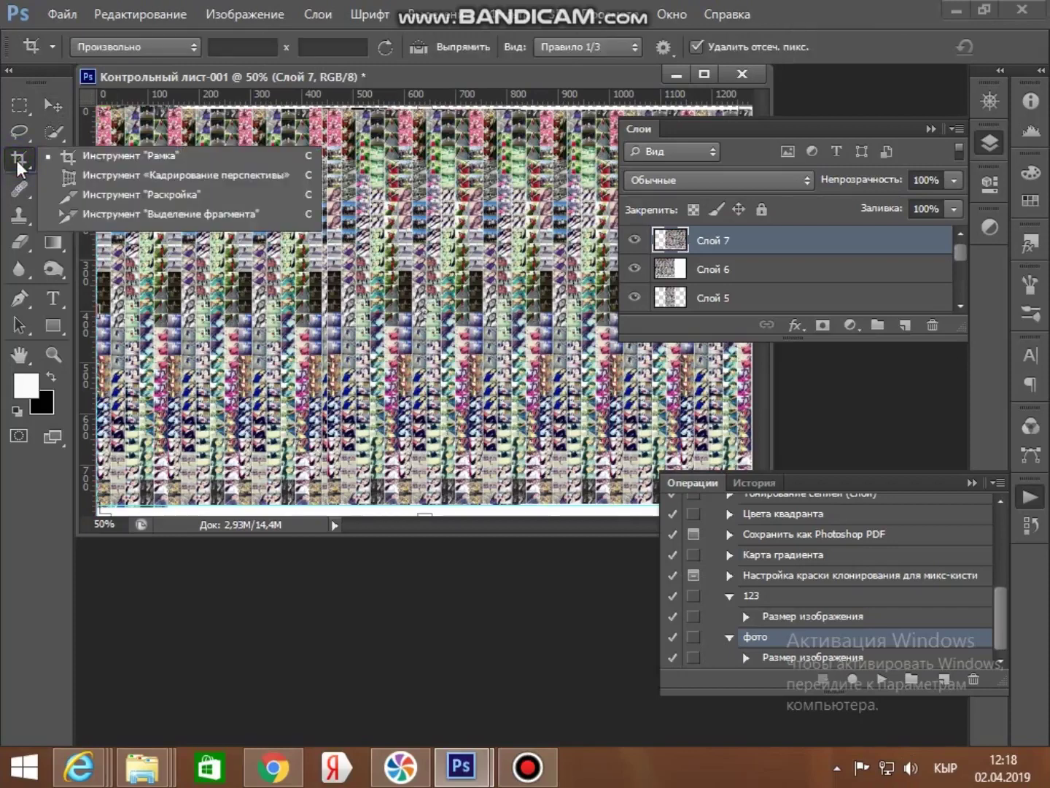
pyautogui.click(95, 157)
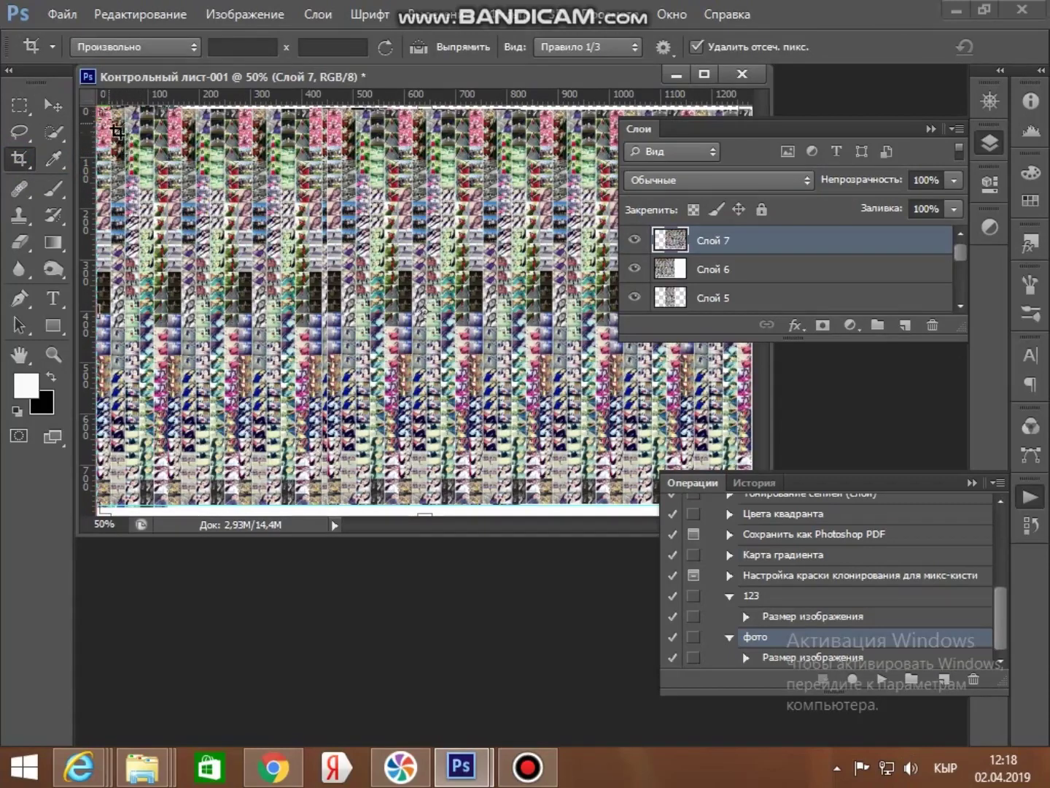
pyautogui.click(962, 482)
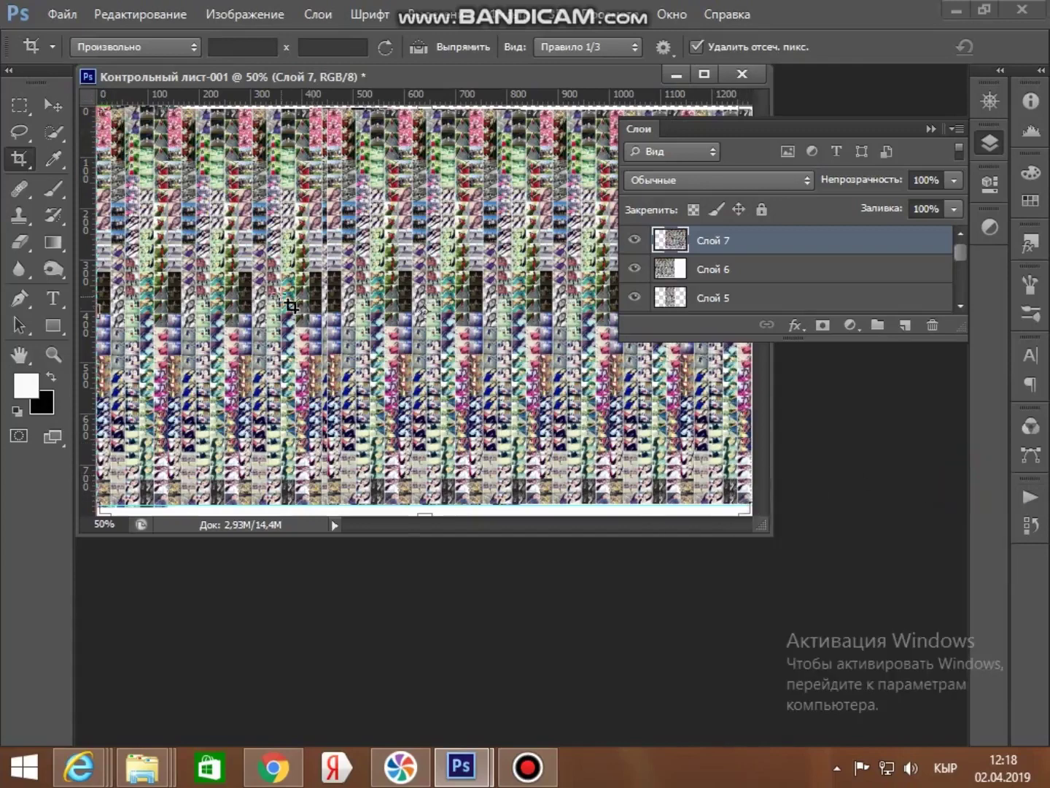
pyautogui.click(280, 296)
pyautogui.moveTo(761, 522); pyautogui.dragTo(823, 576)
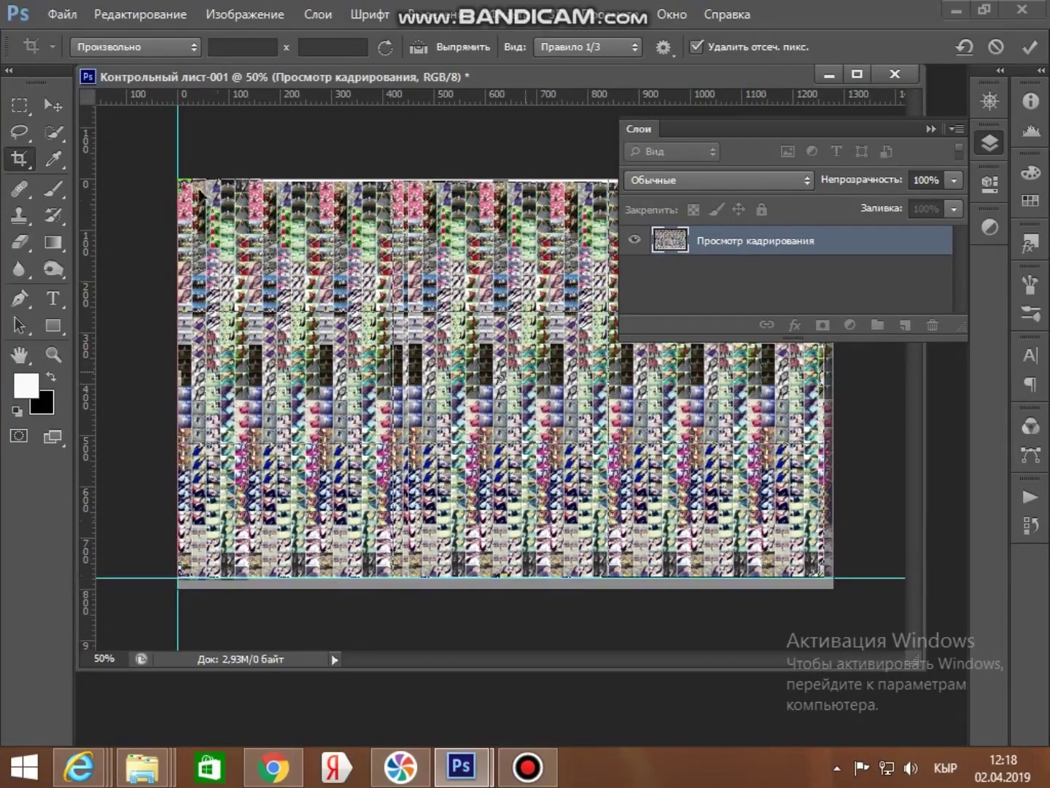
pyautogui.moveTo(182, 186); pyautogui.dragTo(175, 185)
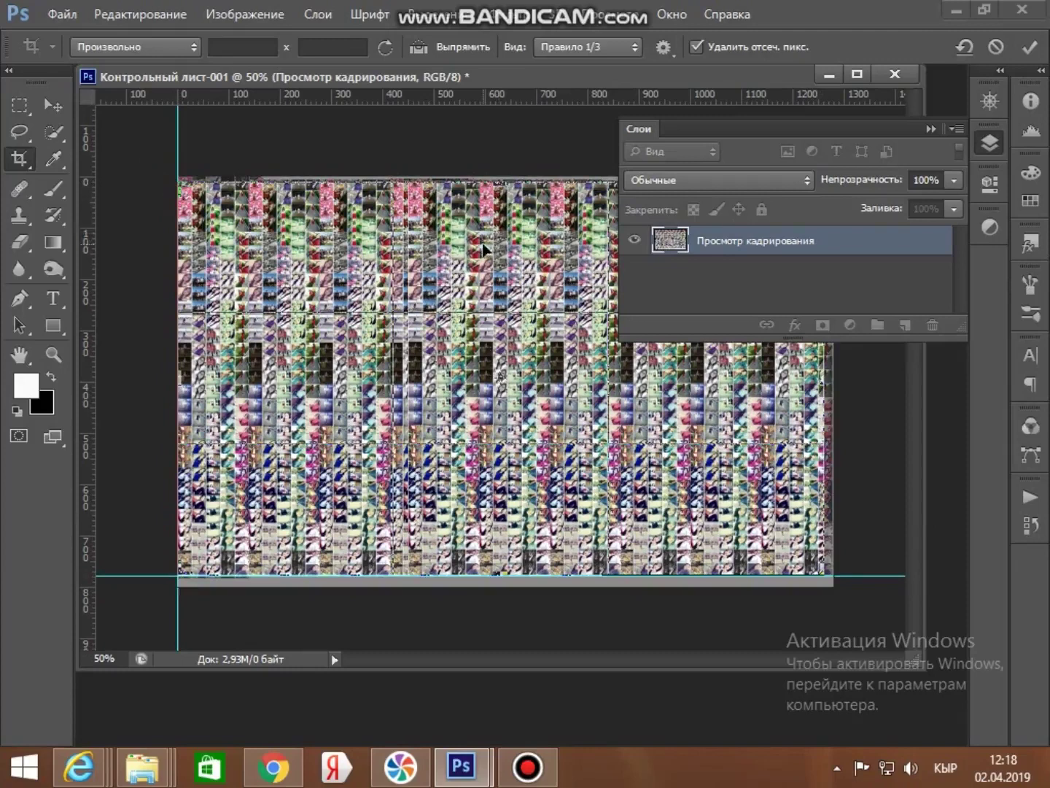
pyautogui.press('Return')
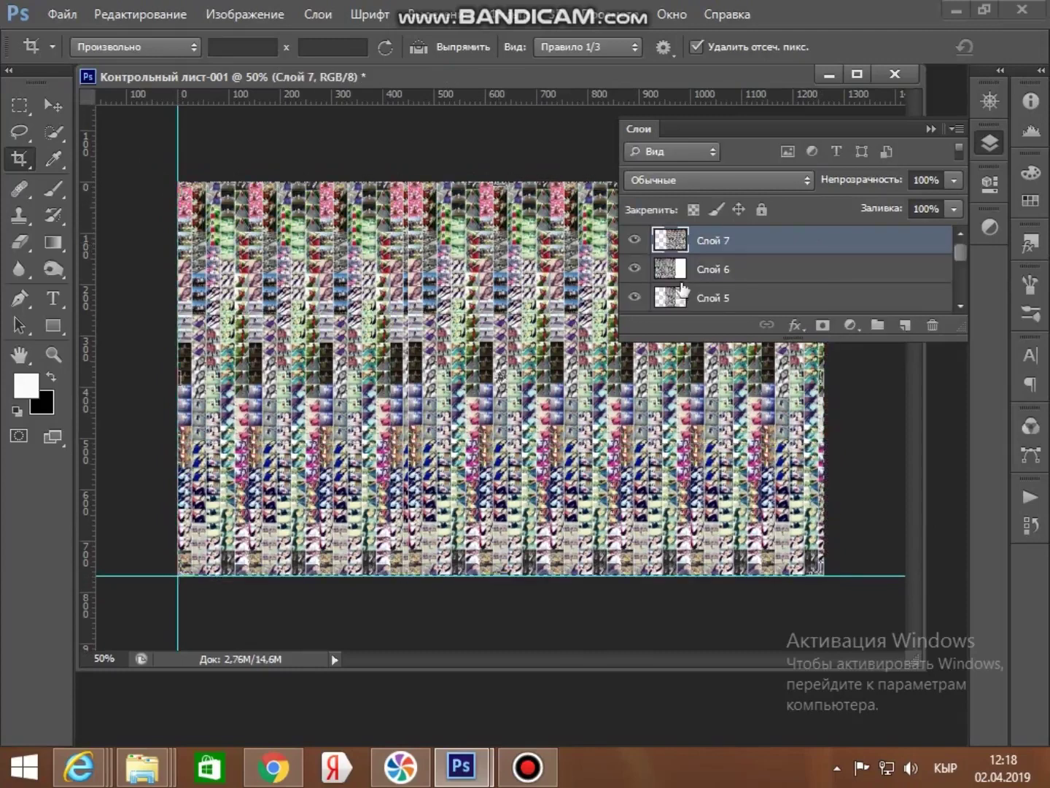
pyautogui.click(499, 342)
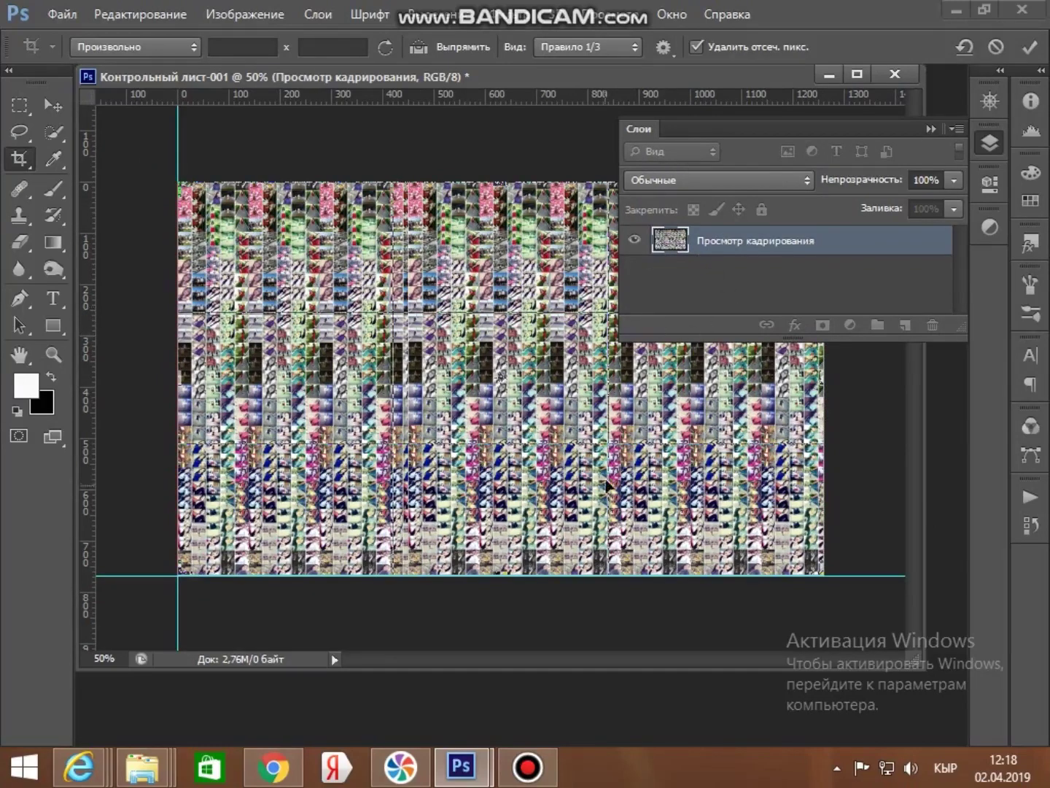
pyautogui.click(228, 151)
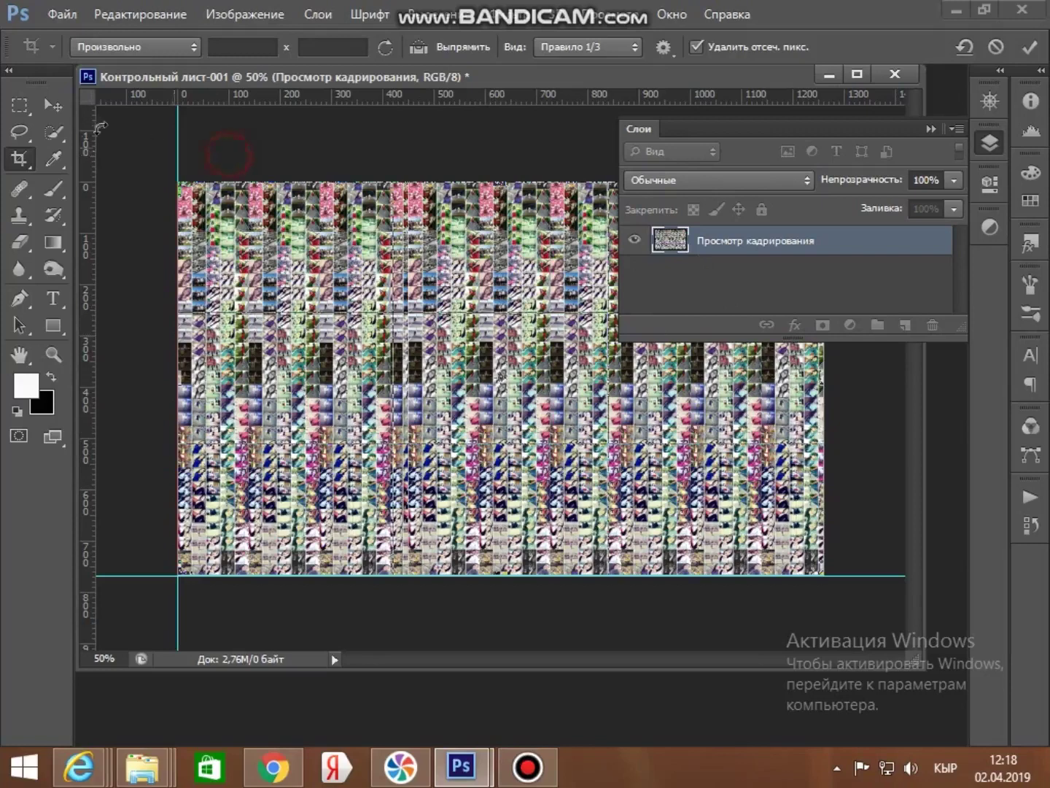
pyautogui.click(53, 105)
pyautogui.click(416, 304)
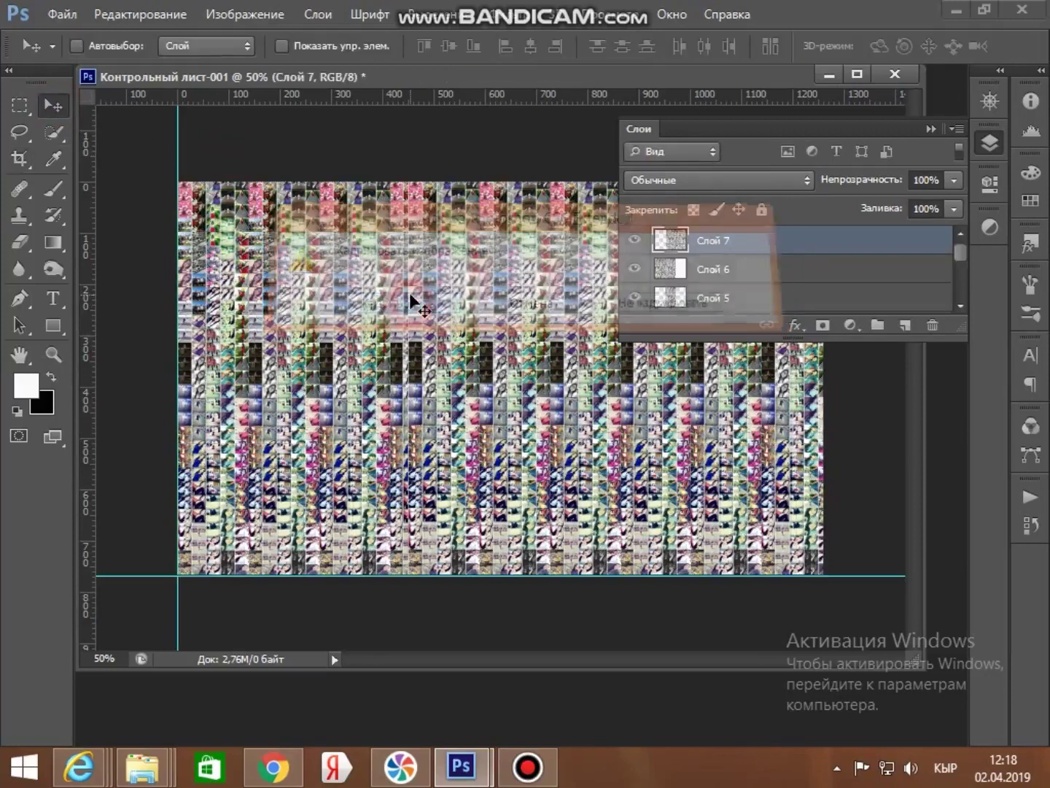
# Step: Open the photo "image" from the Online driver folder and dock its window as a tab beside the contact sheet
pyautogui.click(70, 15)
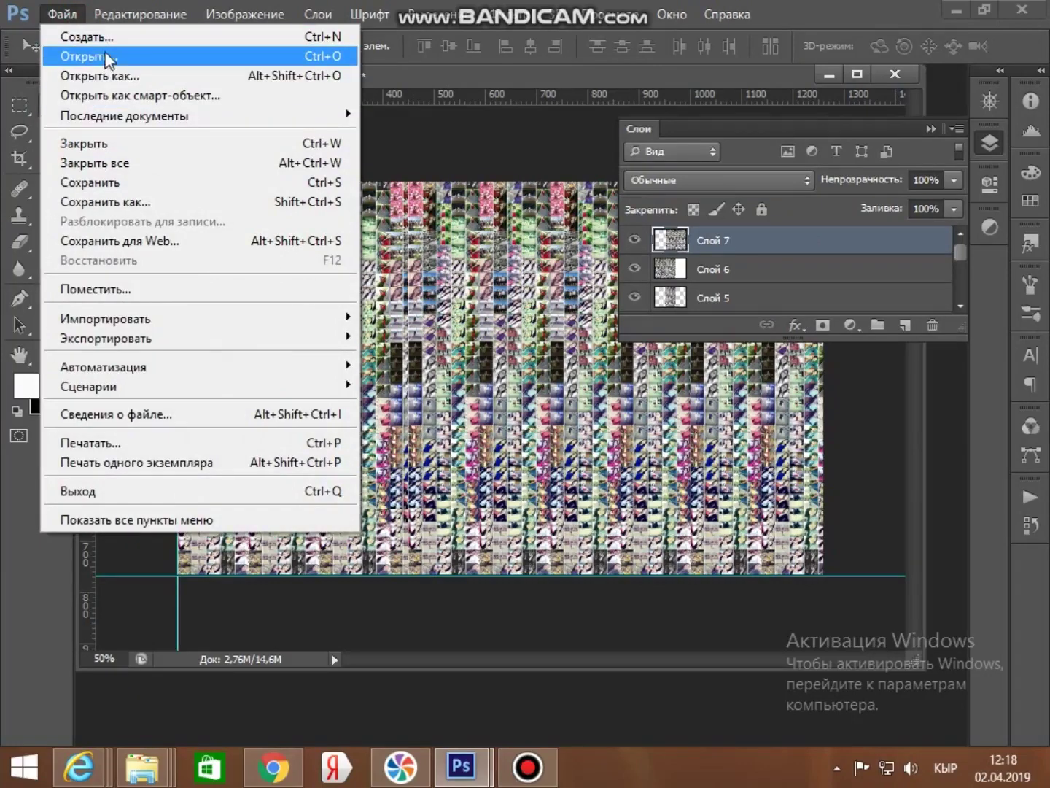
pyautogui.click(73, 57)
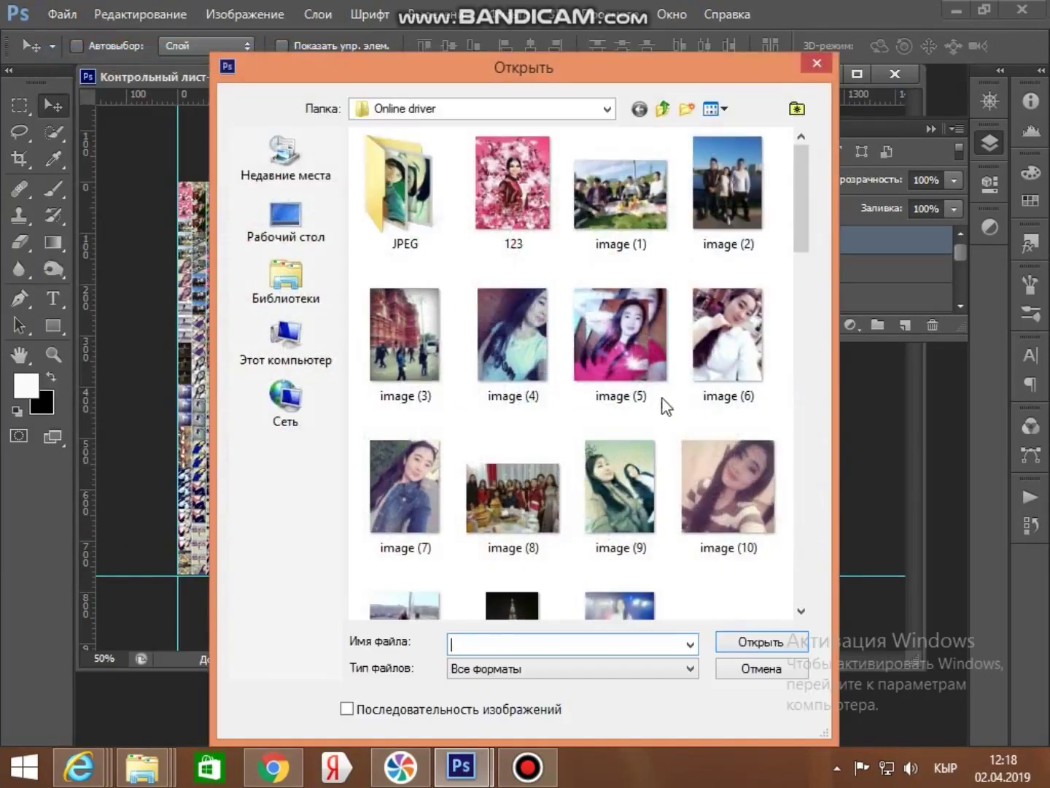
pyautogui.moveTo(802, 218); pyautogui.dragTo(792, 581)
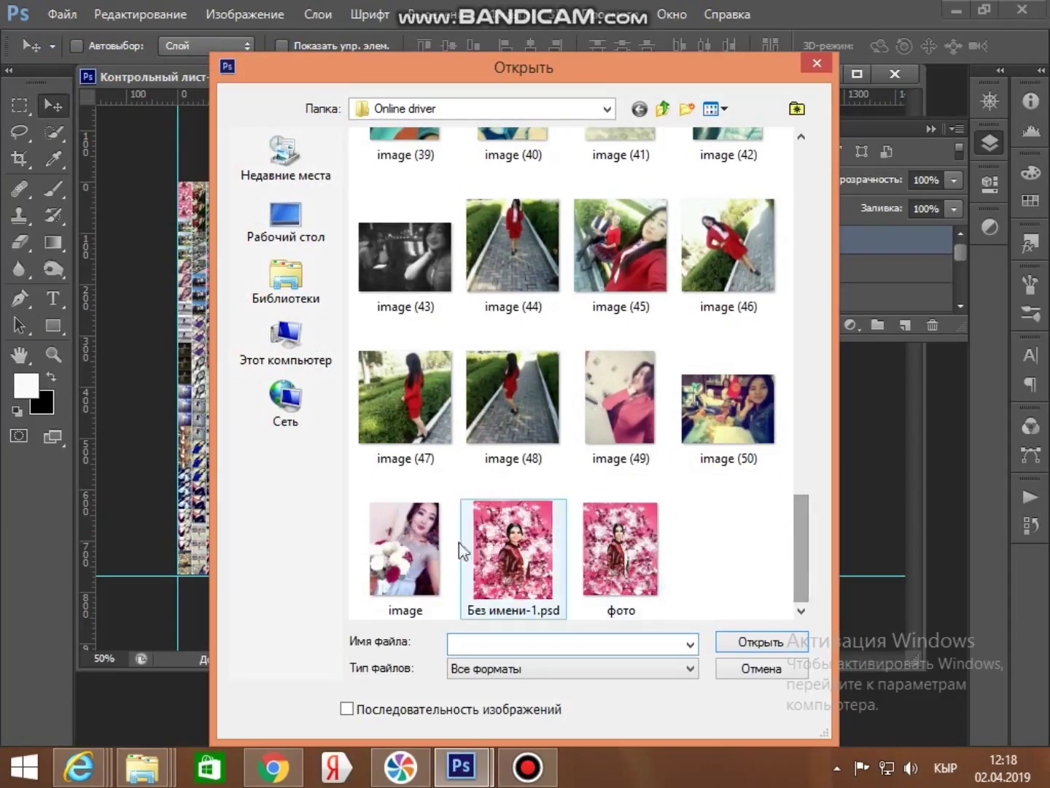
pyautogui.click(420, 540)
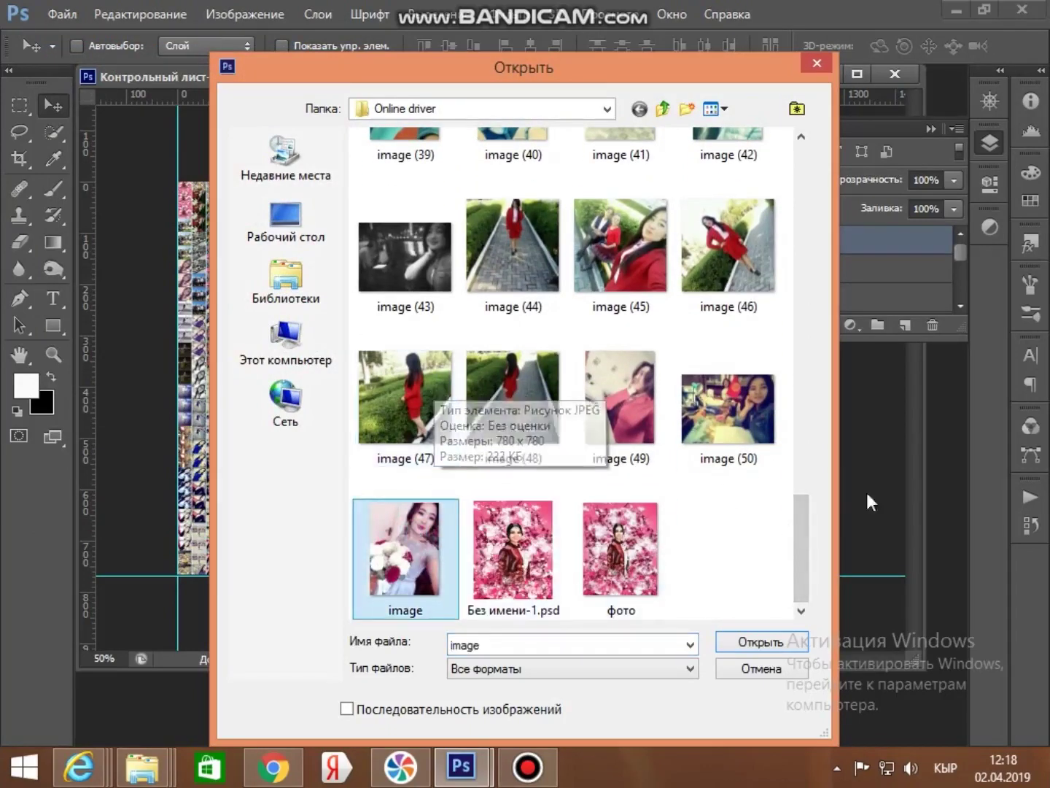
pyautogui.moveTo(791, 536); pyautogui.dragTo(787, 482)
pyautogui.moveTo(794, 545); pyautogui.dragTo(751, 580)
pyautogui.doubleClick(434, 576)
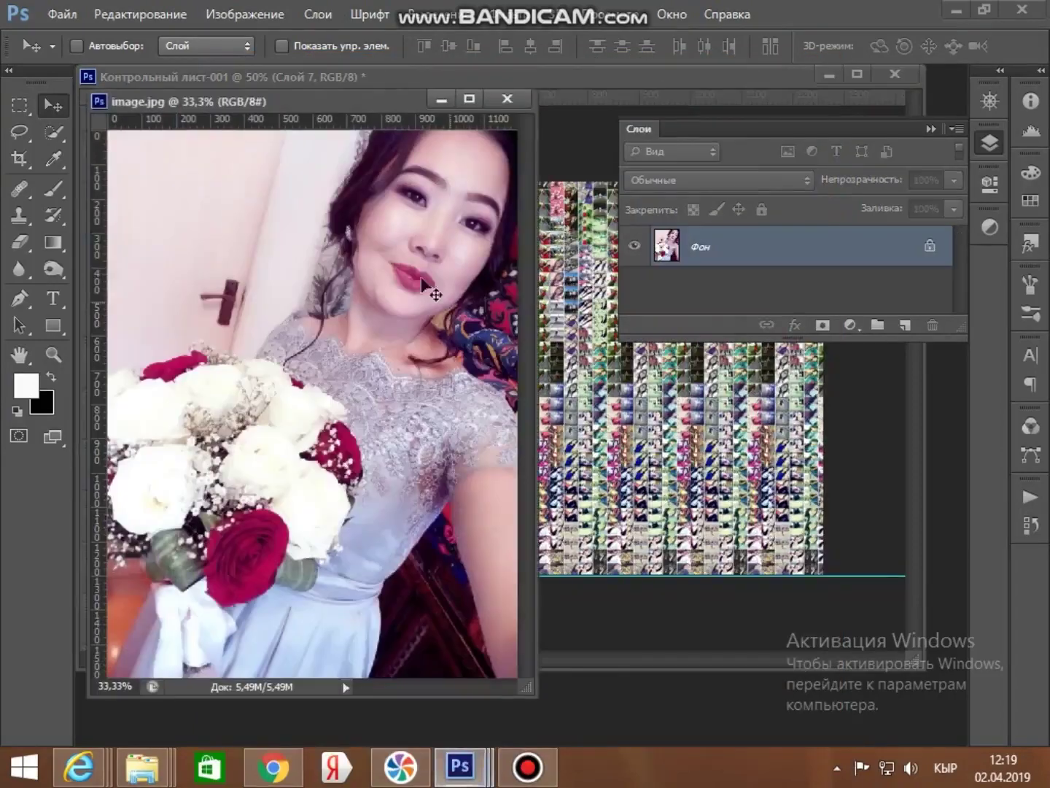
pyautogui.moveTo(286, 115); pyautogui.dragTo(270, 97)
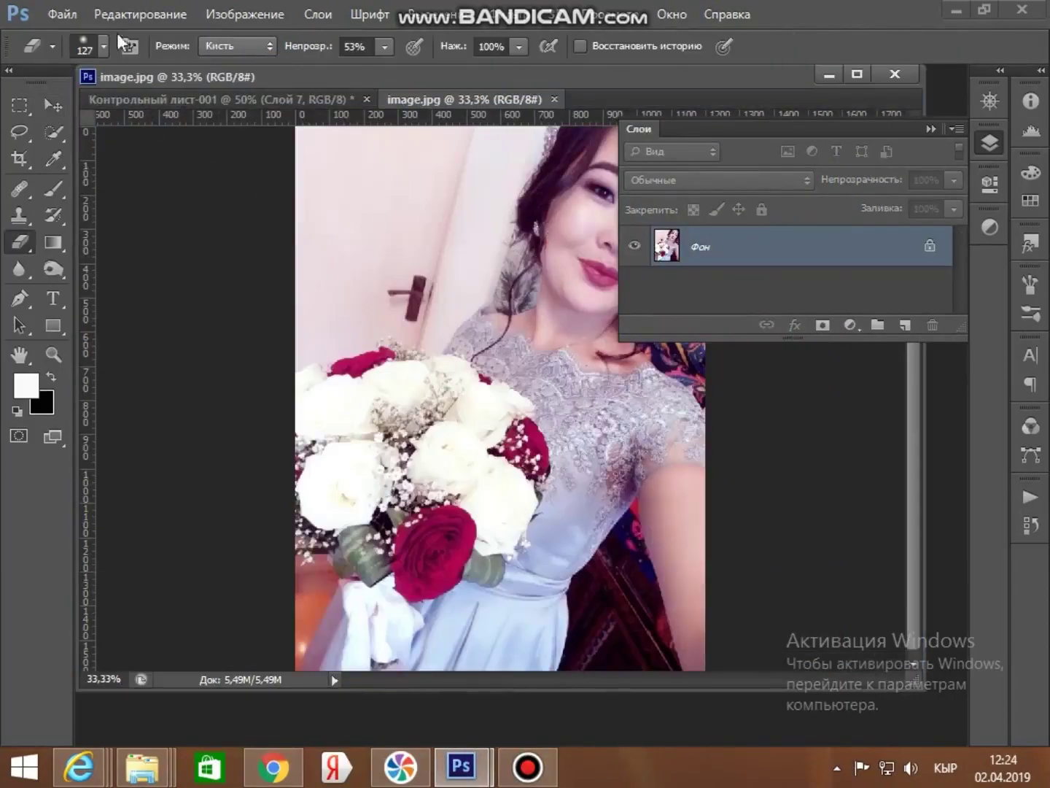
# Step: Copy the photo onto the contact sheet and transform it to 78,50% width and 66,88% height, centred over the thumbnails
pyautogui.click(52, 106)
pyautogui.moveTo(538, 428); pyautogui.dragTo(546, 614)
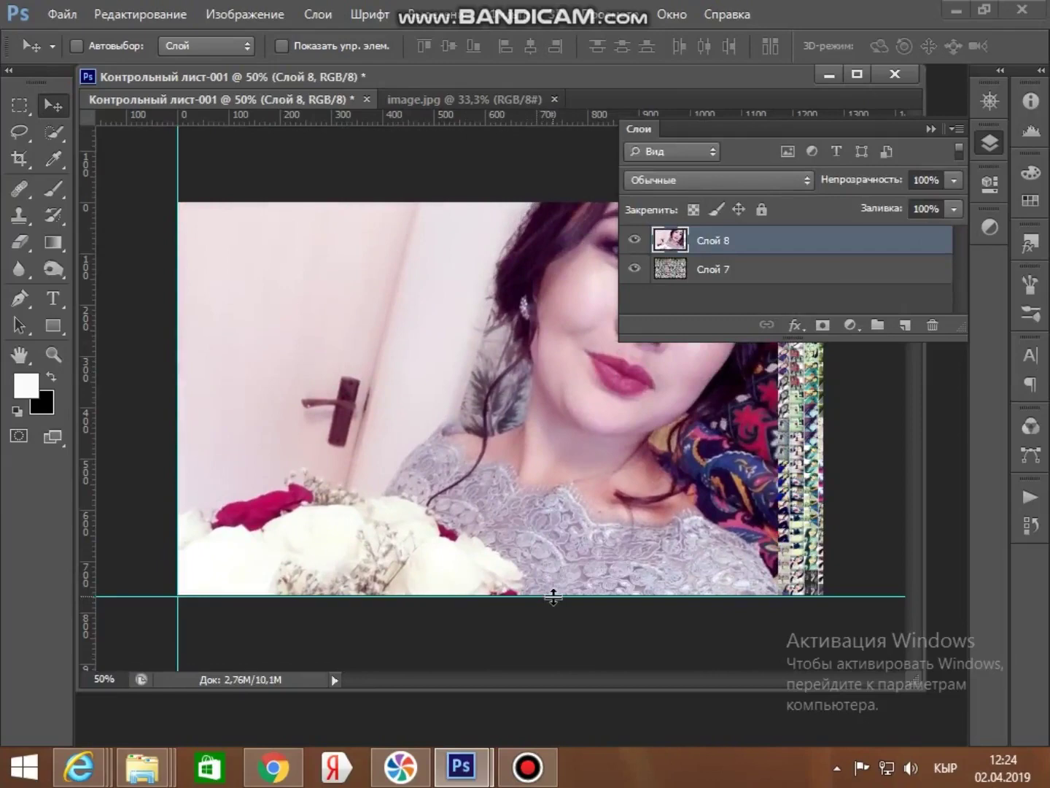
pyautogui.hotkey('ctrl', 't')
pyautogui.moveTo(474, 150); pyautogui.dragTo(470, 426)
pyautogui.moveTo(475, 561); pyautogui.dragTo(485, 296)
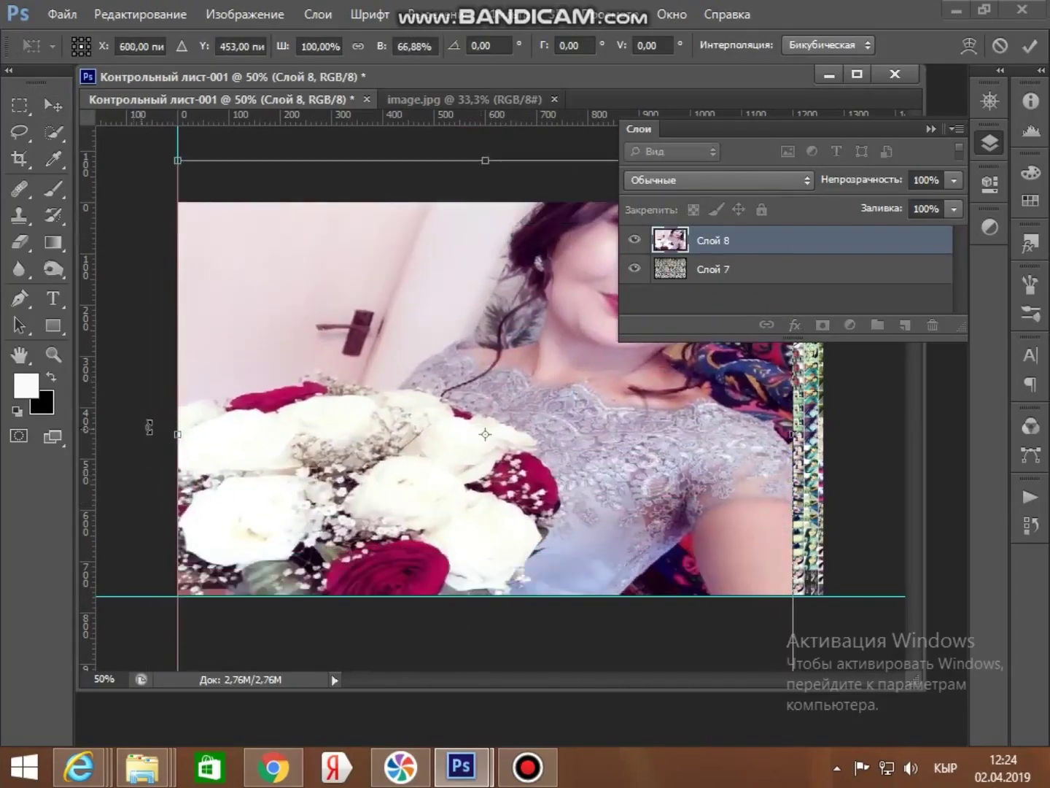
pyautogui.moveTo(177, 432); pyautogui.dragTo(311, 432)
pyautogui.moveTo(583, 390); pyautogui.dragTo(509, 422)
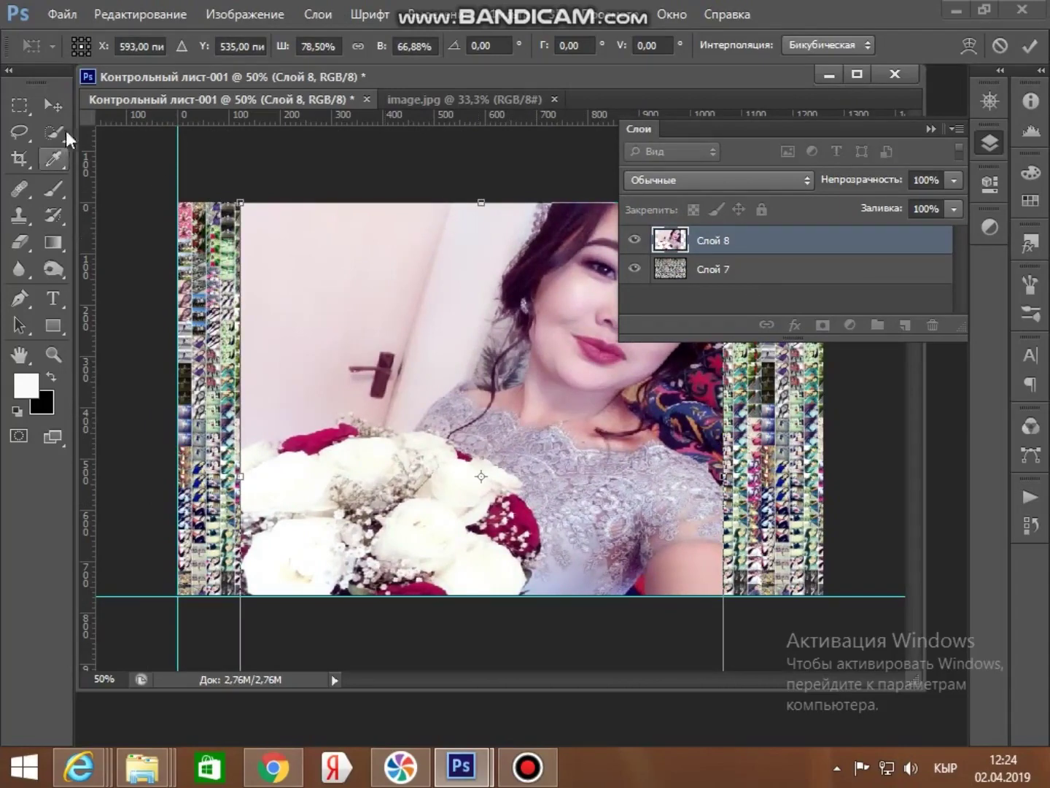
pyautogui.click(51, 106)
pyautogui.click(417, 305)
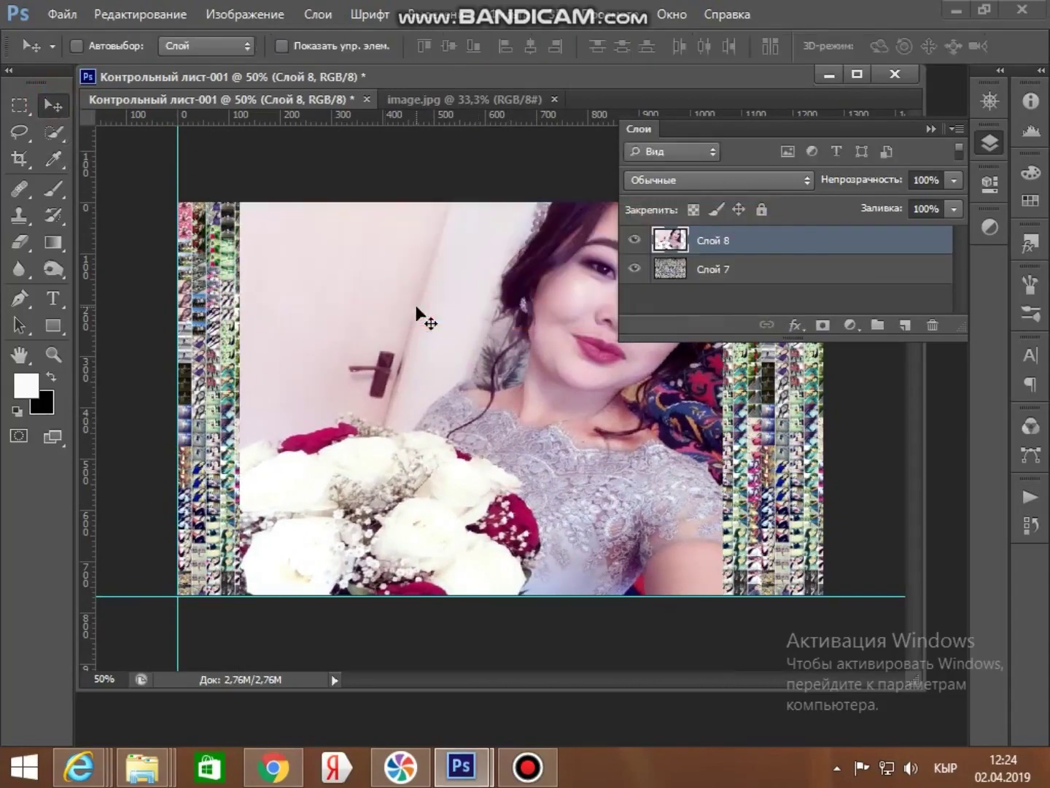
# Step: Try the Soft Light (Мягкий свет) blend mode on the photo layer, and set it to Hard Light (Жесткий свет)
pyautogui.click(808, 175)
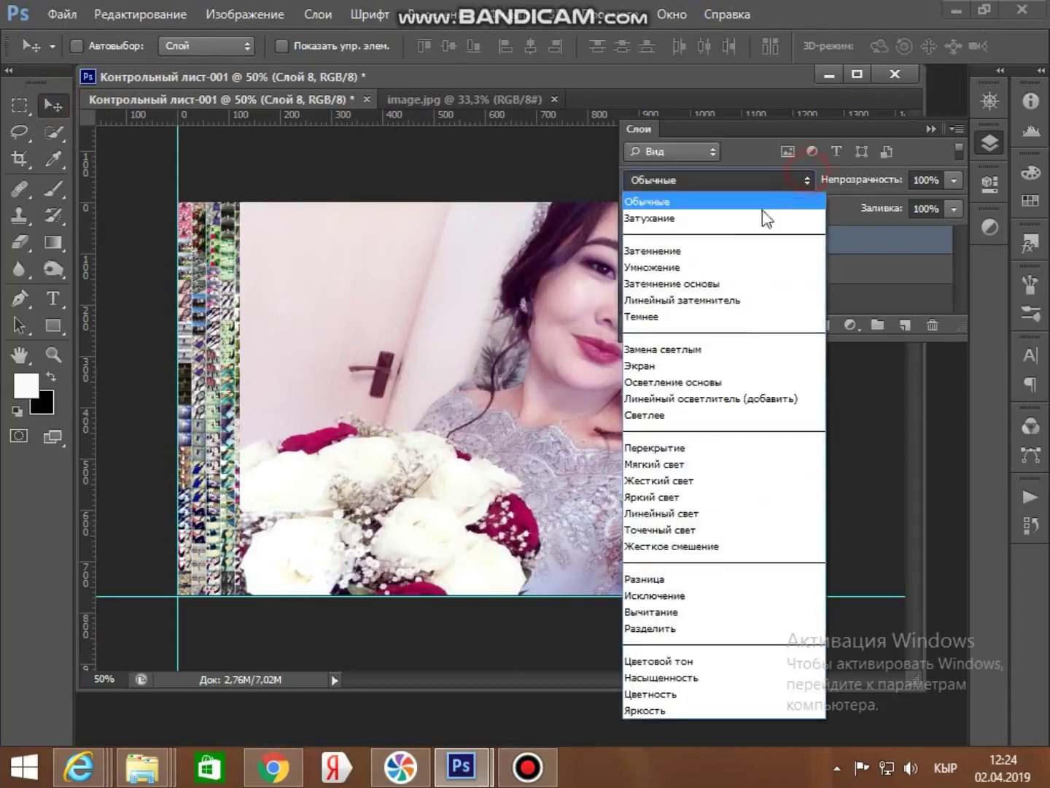
pyautogui.click(676, 464)
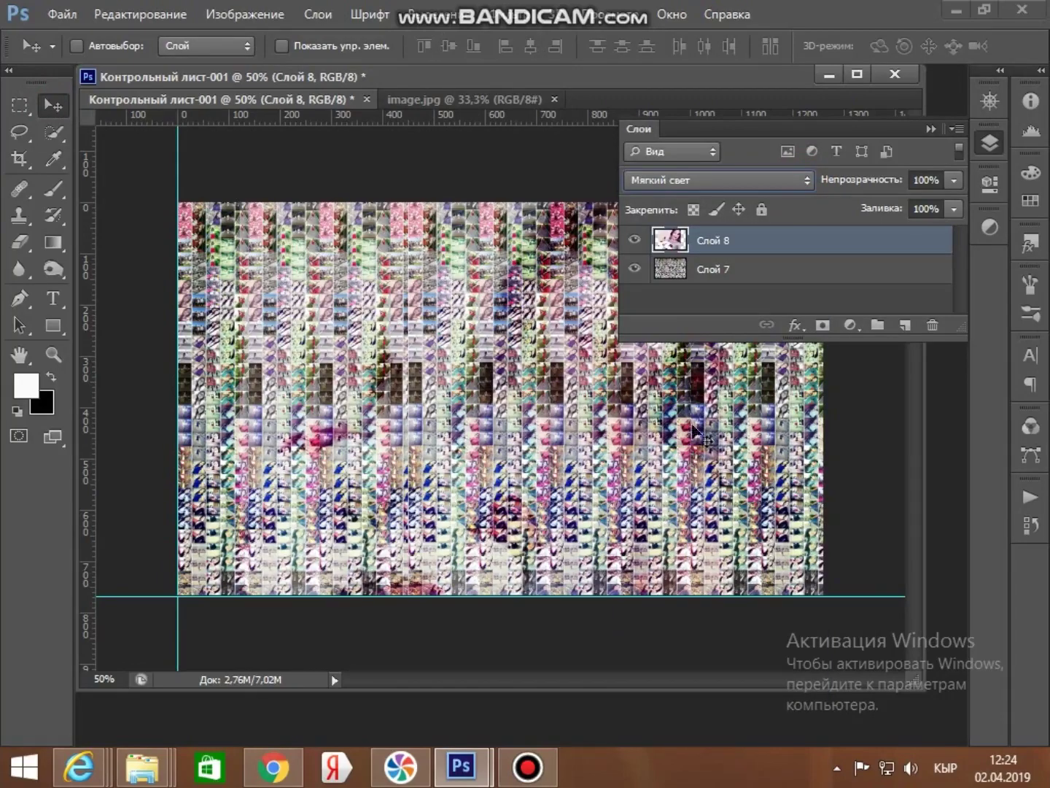
pyautogui.click(804, 179)
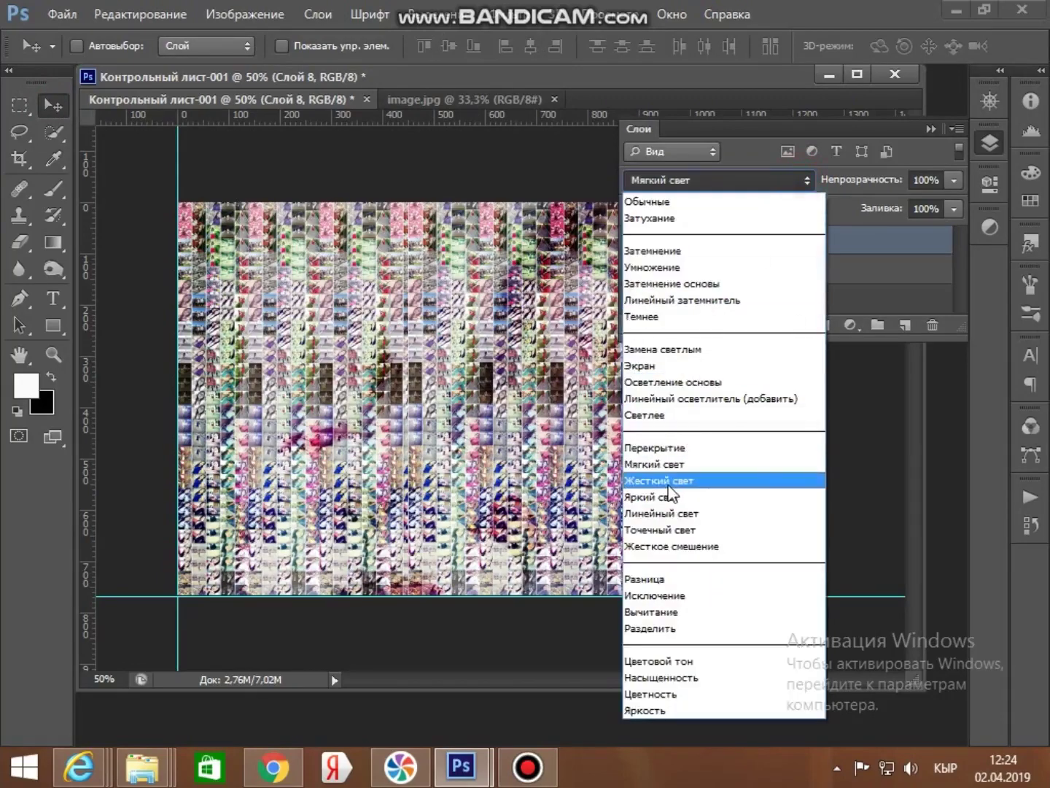
pyautogui.click(668, 481)
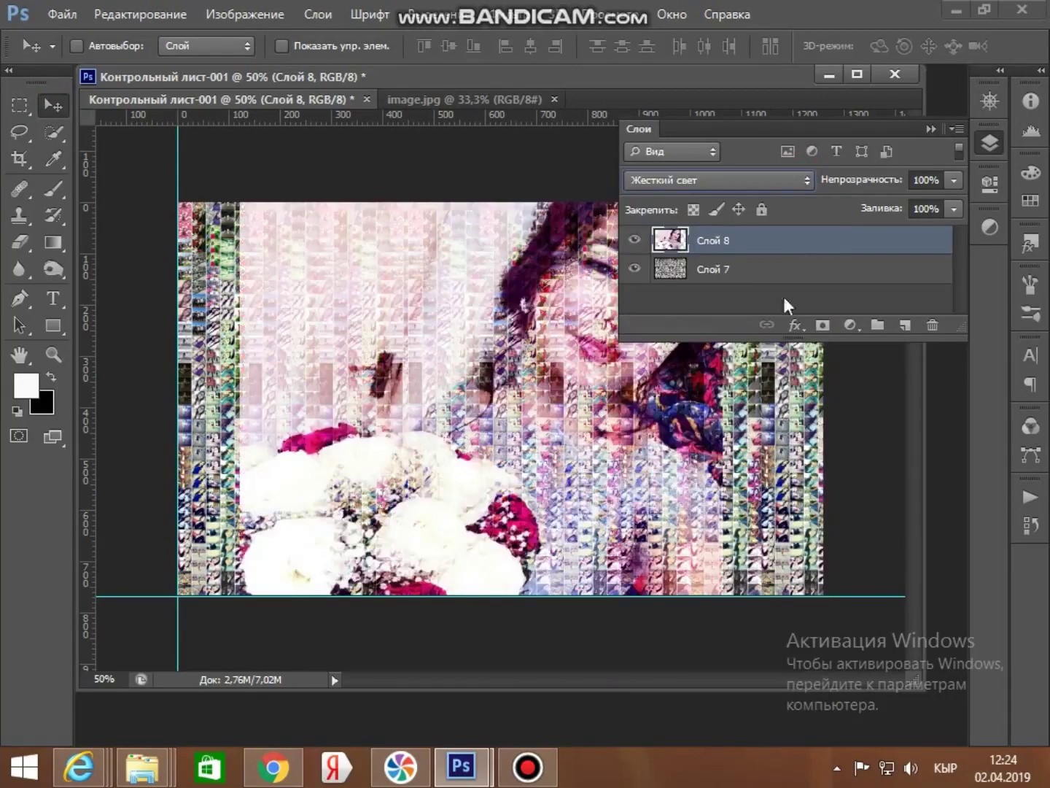
pyautogui.click(805, 182)
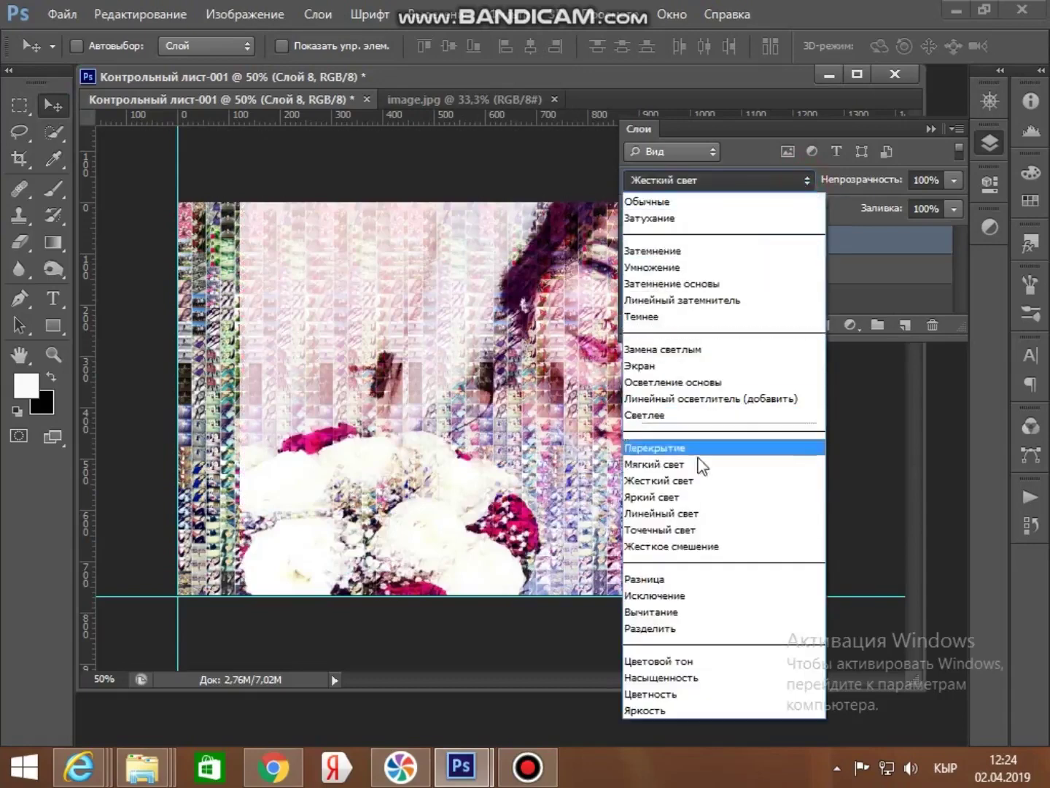
pyautogui.click(174, 172)
pyautogui.click(929, 130)
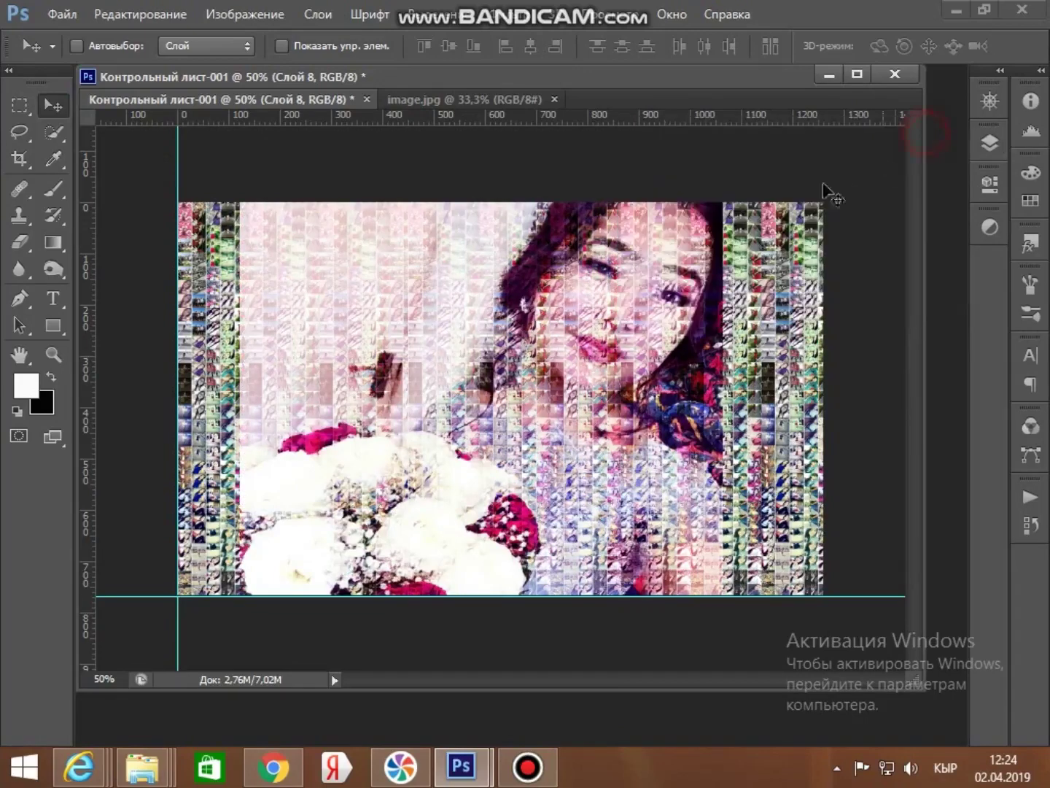
# Step: Erase the photo's background around the woman and above the bouquet with a soft 127 px Eraser at 53% opacity
pyautogui.click(23, 248)
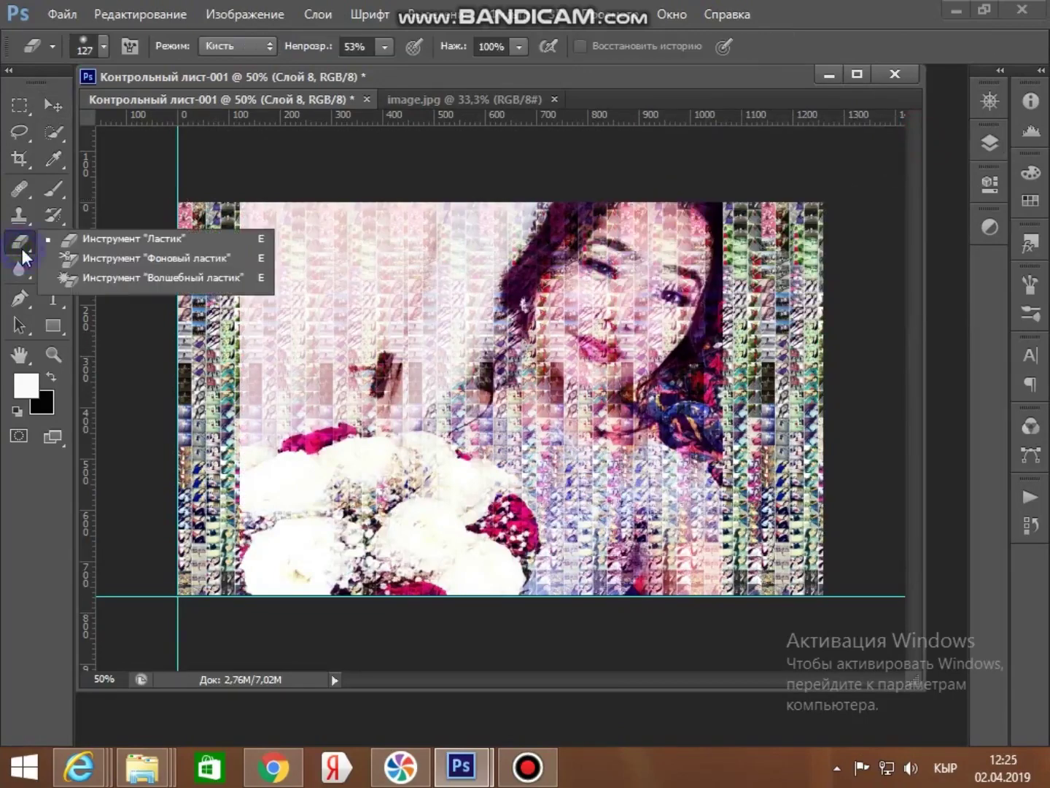
pyautogui.click(78, 245)
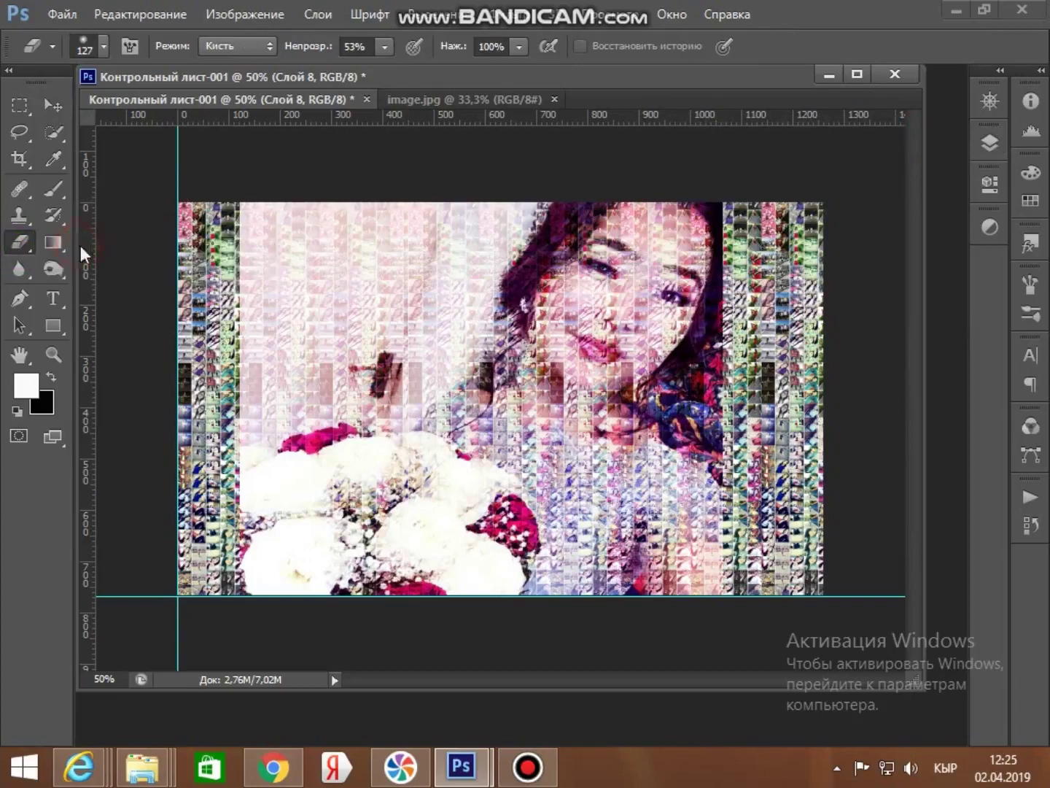
pyautogui.click(107, 47)
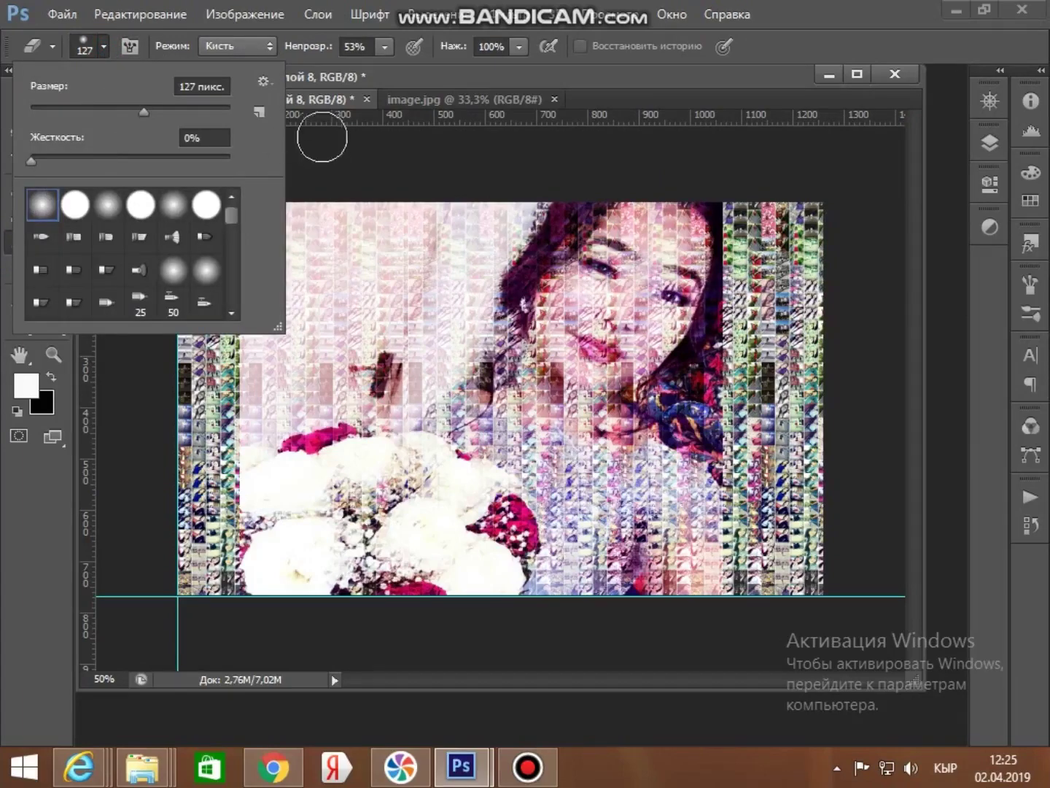
pyautogui.click(384, 48)
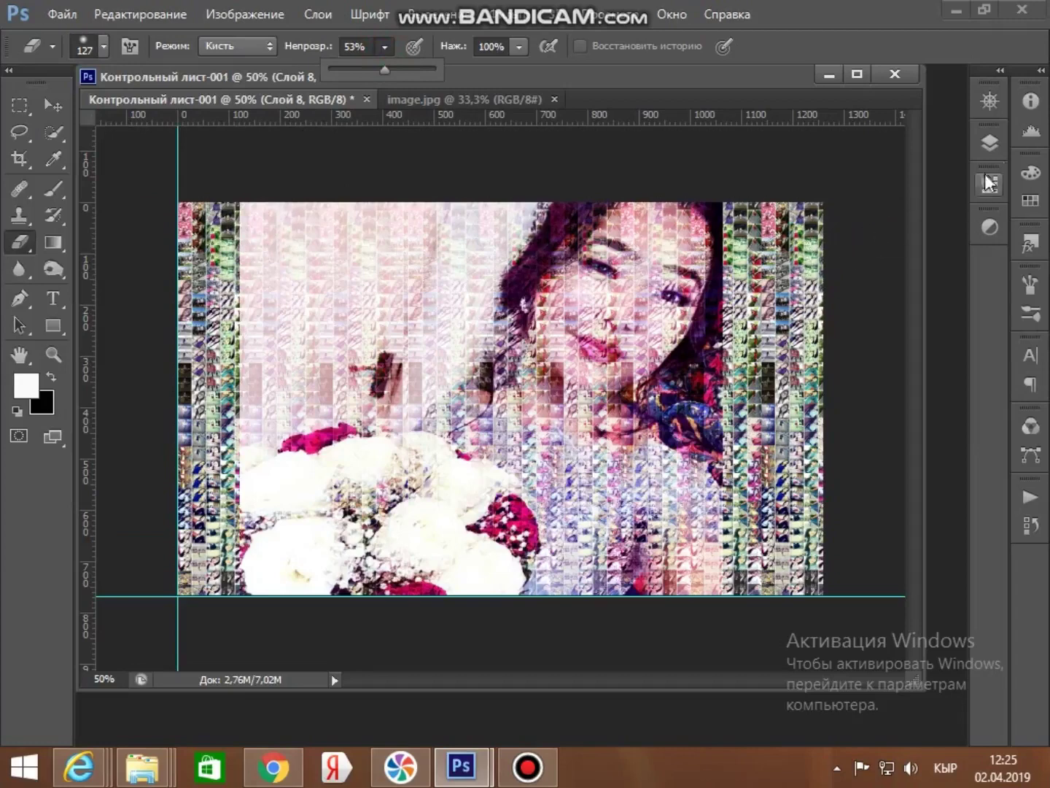
pyautogui.click(990, 142)
pyautogui.click(713, 243)
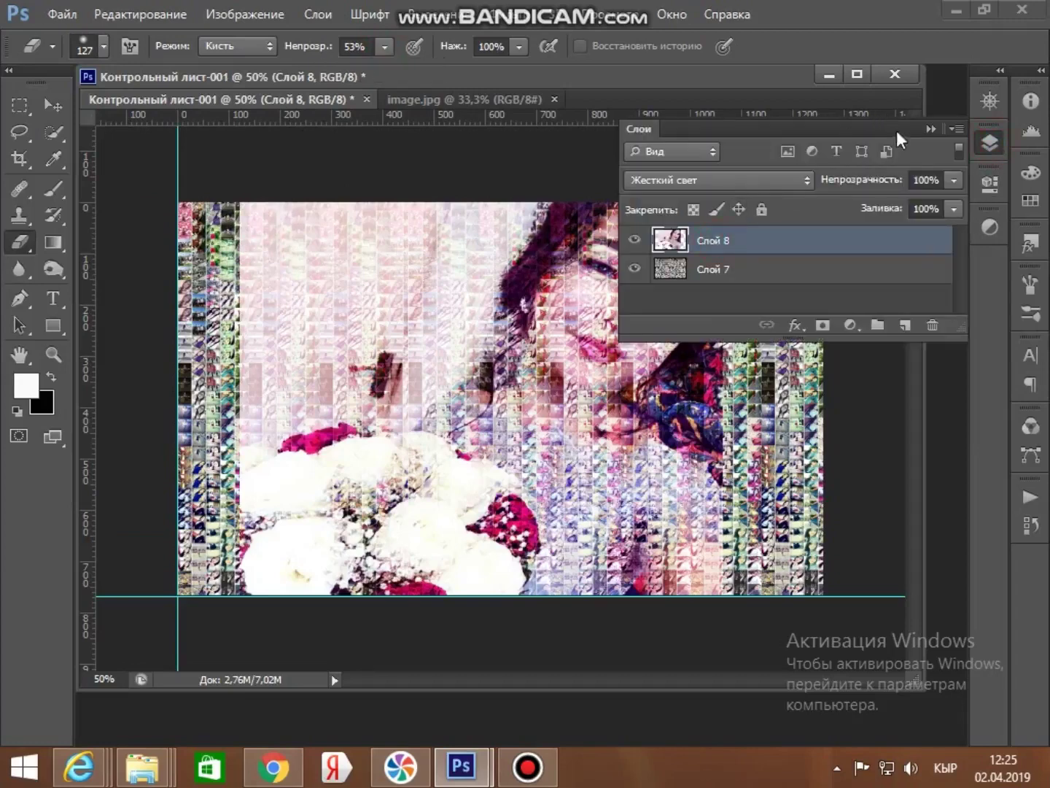
pyautogui.click(922, 129)
pyautogui.moveTo(259, 208)
pyautogui.mouseDown()
pyautogui.moveTo(235, 243)
pyautogui.moveTo(254, 227)
pyautogui.moveTo(284, 238)
pyautogui.moveTo(309, 305)
pyautogui.moveTo(260, 371)
pyautogui.moveTo(244, 421)
pyautogui.moveTo(365, 388)
pyautogui.moveTo(410, 386)
pyautogui.moveTo(421, 397)
pyautogui.moveTo(376, 394)
pyautogui.moveTo(459, 345)
pyautogui.moveTo(486, 275)
pyautogui.moveTo(470, 261)
pyautogui.moveTo(528, 207)
pyautogui.moveTo(279, 288)
pyautogui.moveTo(311, 246)
pyautogui.moveTo(219, 264)
pyautogui.moveTo(211, 256)
pyautogui.moveTo(217, 307)
pyautogui.moveTo(262, 338)
pyautogui.moveTo(293, 330)
pyautogui.moveTo(337, 344)
pyautogui.moveTo(350, 366)
pyautogui.moveTo(424, 380)
pyautogui.moveTo(458, 344)
pyautogui.moveTo(448, 370)
pyautogui.moveTo(444, 346)
pyautogui.moveTo(491, 330)
pyautogui.moveTo(463, 360)
pyautogui.moveTo(416, 371)
pyautogui.moveTo(371, 398)
pyautogui.moveTo(366, 388)
pyautogui.moveTo(704, 408)
pyautogui.moveTo(743, 475)
pyautogui.moveTo(717, 364)
pyautogui.moveTo(744, 256)
pyautogui.moveTo(733, 220)
pyautogui.moveTo(749, 348)
pyautogui.moveTo(699, 425)
pyautogui.moveTo(693, 420)
pyautogui.moveTo(741, 466)
pyautogui.moveTo(741, 408)
pyautogui.moveTo(718, 419)
pyautogui.moveTo(737, 369)
pyautogui.moveTo(700, 430)
pyautogui.moveTo(732, 364)
pyautogui.moveTo(697, 409)
pyautogui.moveTo(677, 405)
pyautogui.moveTo(682, 424)
pyautogui.moveTo(719, 412)
pyautogui.moveTo(728, 569)
pyautogui.mouseUp()
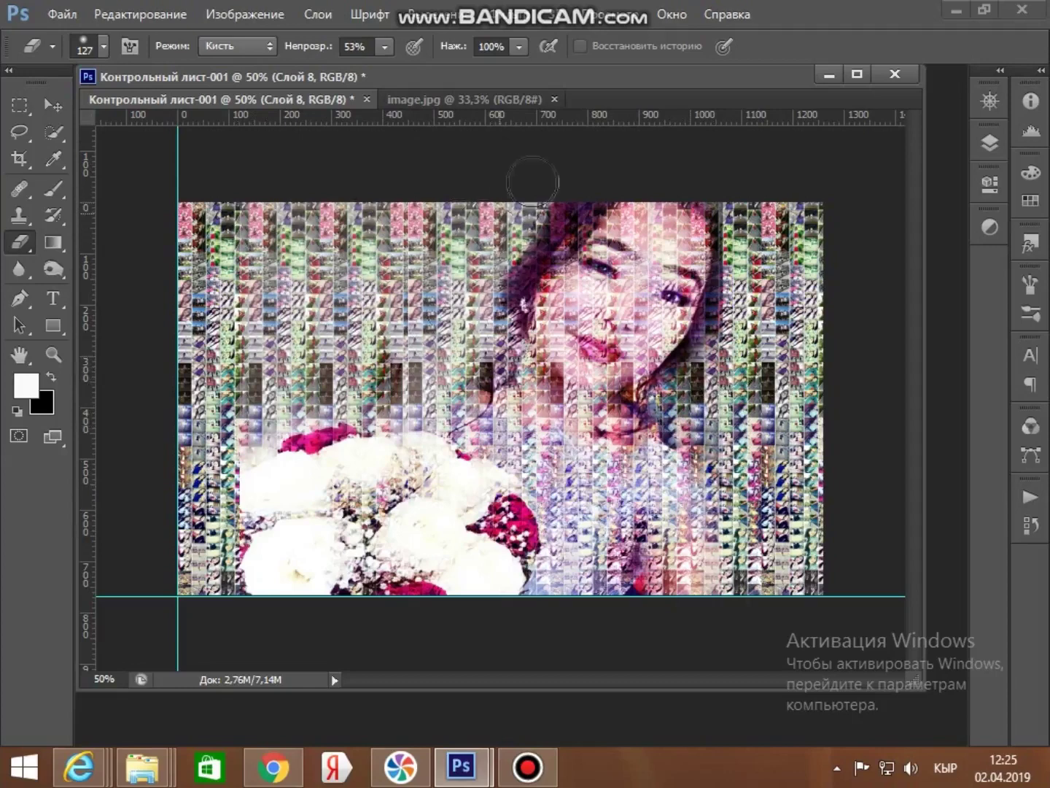
pyautogui.moveTo(281, 396)
pyautogui.mouseDown()
pyautogui.moveTo(246, 444)
pyautogui.moveTo(244, 468)
pyautogui.mouseUp()
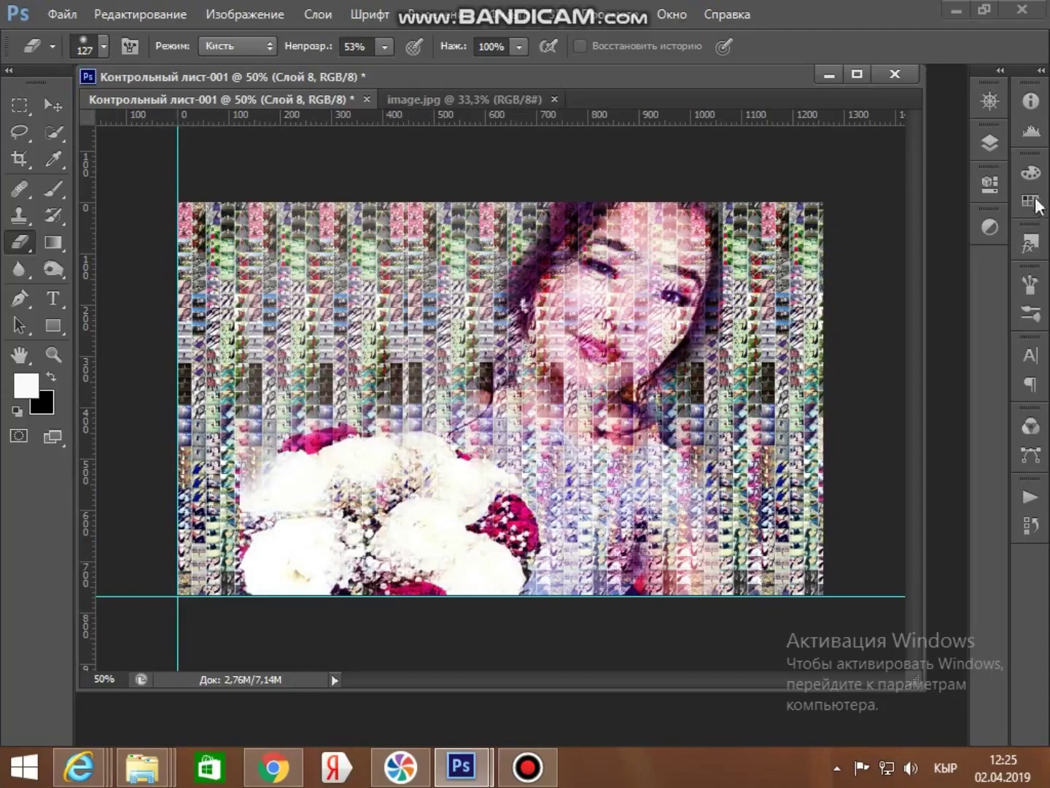
# Step: Set the photo layer Слой 8 to Normal (Обычные) blending and move the thumbnail layer Слой 7 above it
pyautogui.click(991, 141)
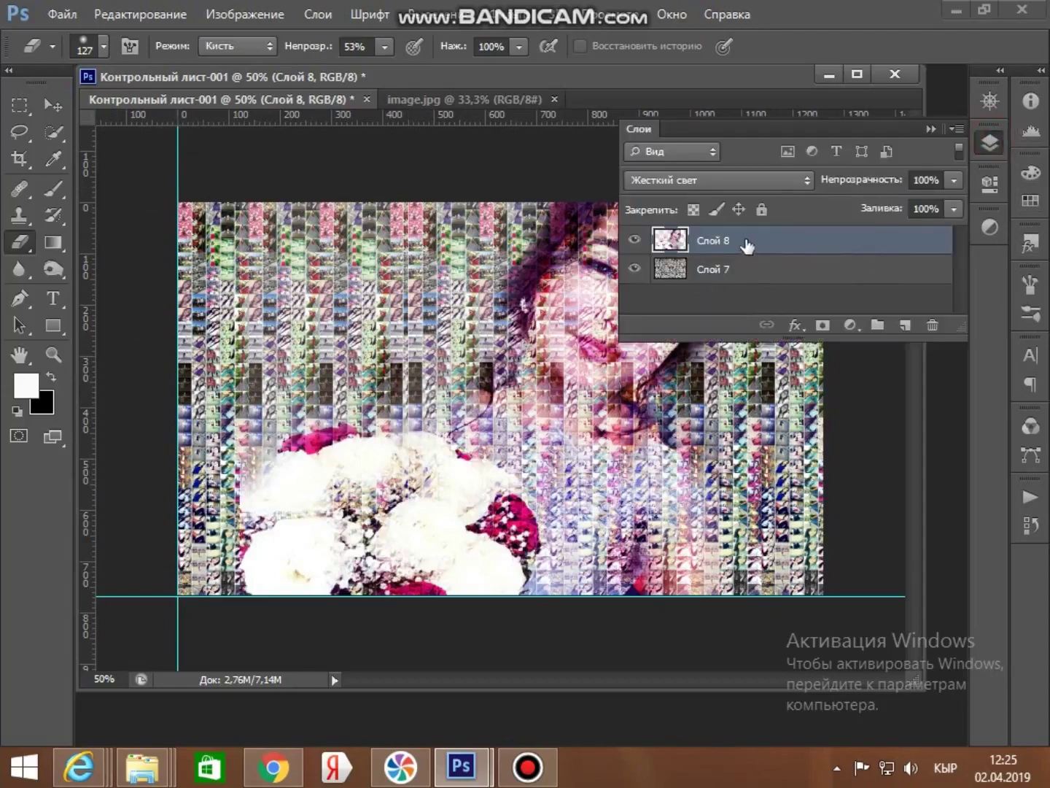
pyautogui.click(805, 180)
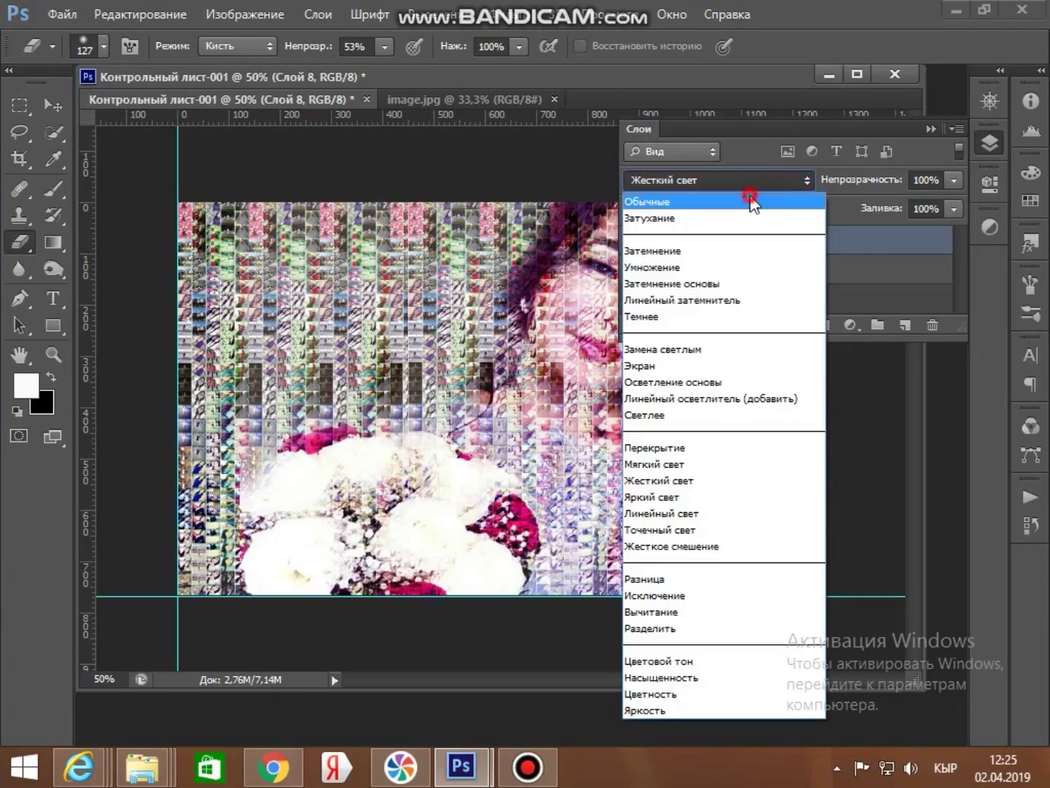
pyautogui.click(780, 200)
pyautogui.moveTo(727, 270); pyautogui.dragTo(730, 239)
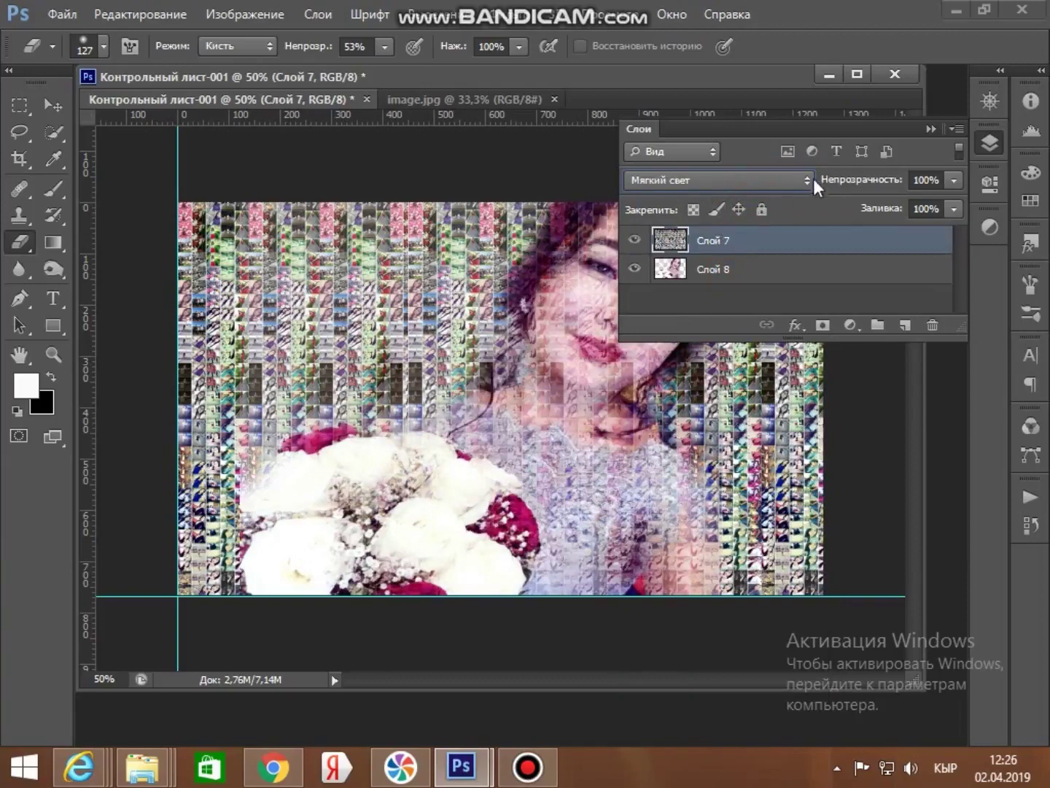
# Step: Set the blend mode of the thumbnail layer Слой 7 to Soft Light (Мягкий свет)
pyautogui.click(800, 179)
pyautogui.click(800, 179)
pyautogui.click(928, 128)
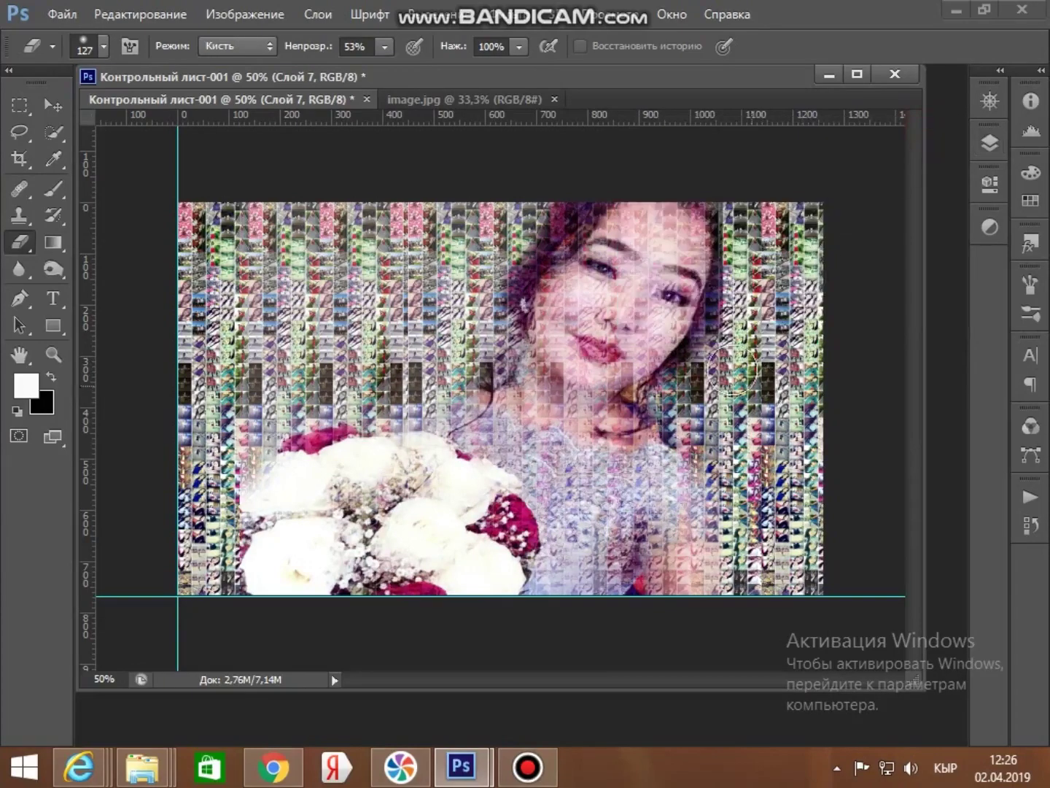
# Step: Erase the leftover photo background on Слой 8 beside the woman's shoulder and along the bouquet's outer edge with the soft 127 px Eraser
pyautogui.moveTo(715, 373)
pyautogui.mouseDown()
pyautogui.moveTo(740, 310)
pyautogui.moveTo(758, 348)
pyautogui.mouseUp()
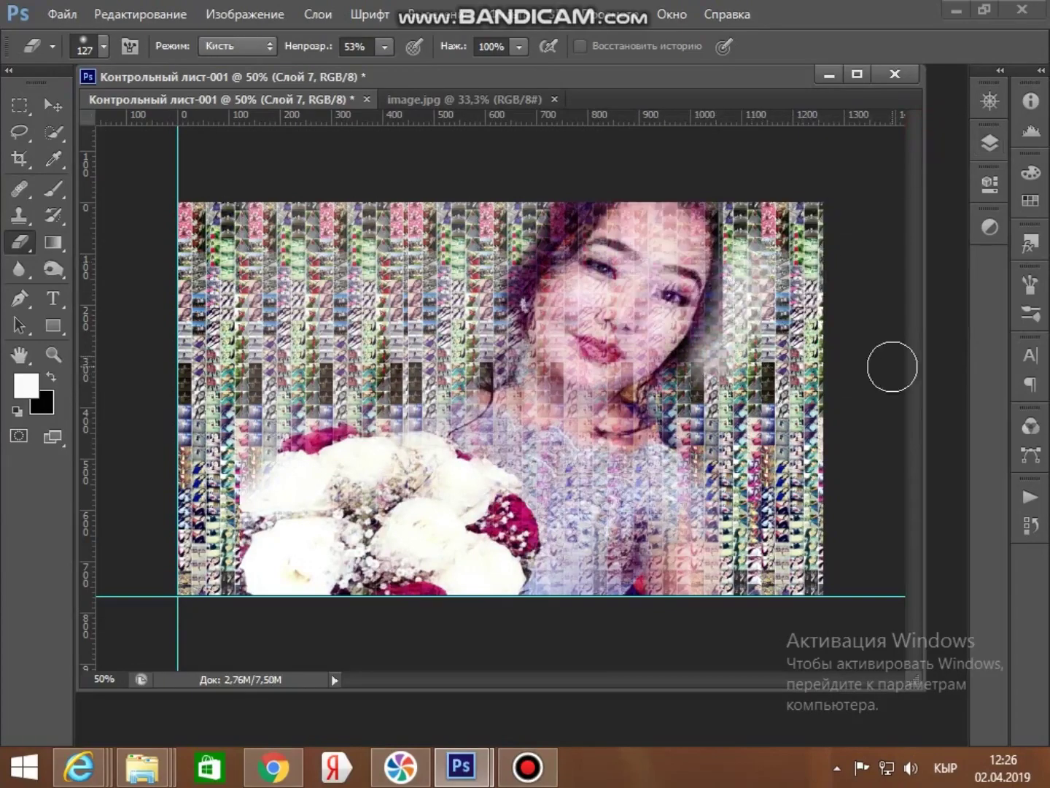
pyautogui.hotkey('ctrl', 'z')
pyautogui.click(989, 143)
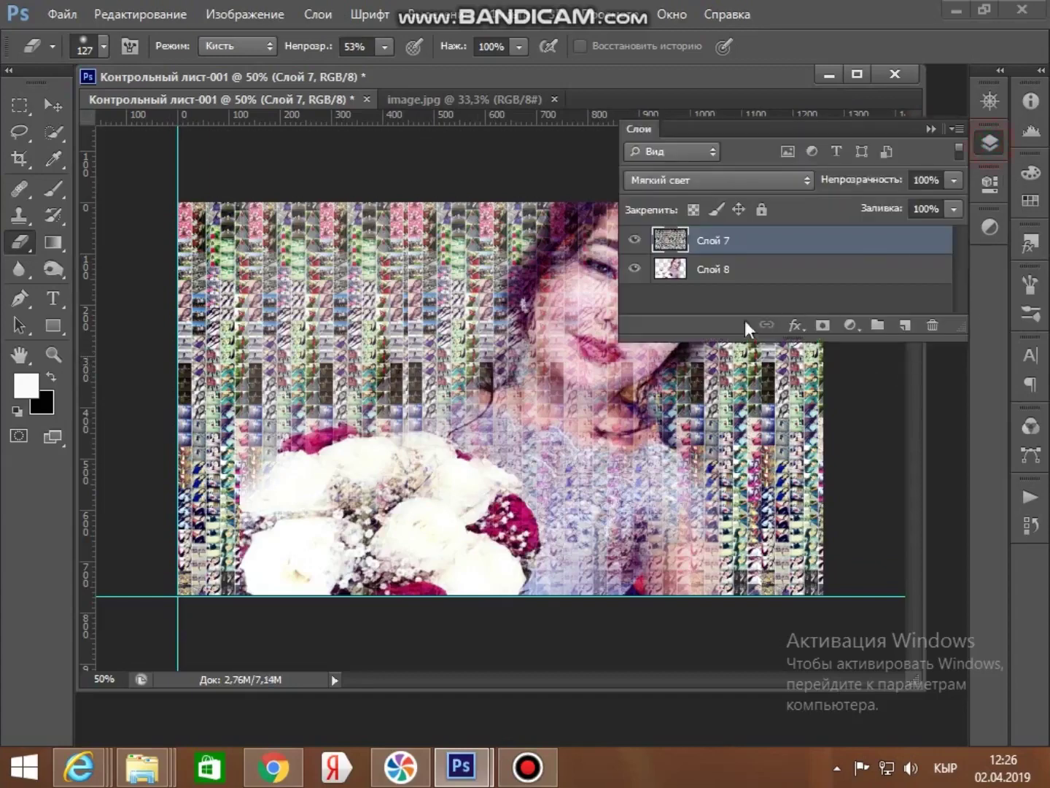
pyautogui.click(702, 266)
pyautogui.click(926, 122)
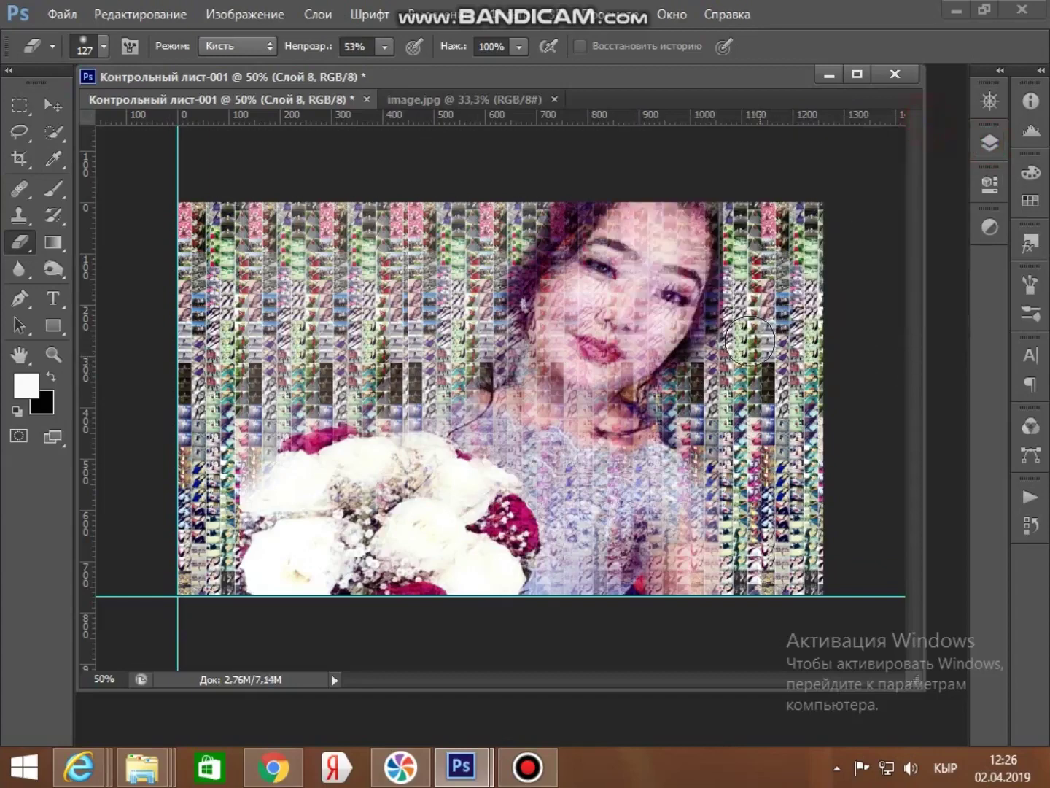
pyautogui.moveTo(691, 424)
pyautogui.mouseDown()
pyautogui.moveTo(737, 461)
pyautogui.moveTo(723, 423)
pyautogui.moveTo(745, 503)
pyautogui.moveTo(737, 476)
pyautogui.moveTo(720, 555)
pyautogui.mouseUp()
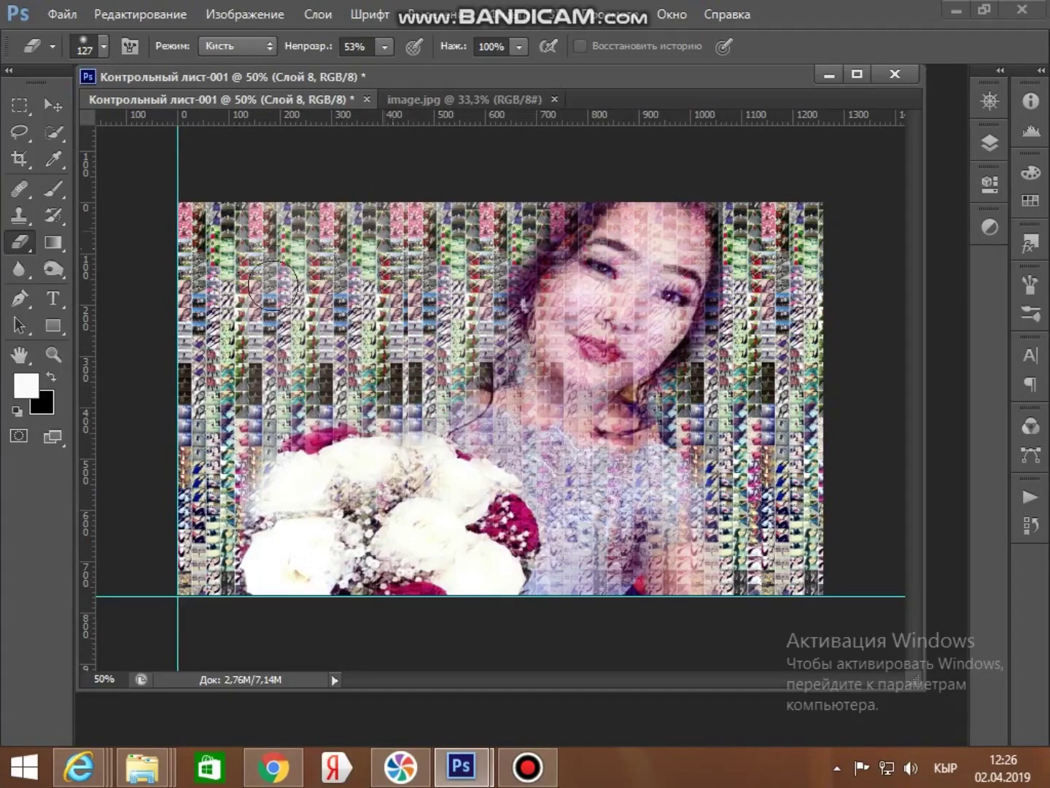
# Step: Duplicate the photo layer Слой 8 and move the copy above the thumbnail layer Слой 7
pyautogui.click(988, 143)
pyautogui.moveTo(893, 283); pyautogui.dragTo(905, 325)
pyautogui.moveTo(790, 279); pyautogui.dragTo(814, 241)
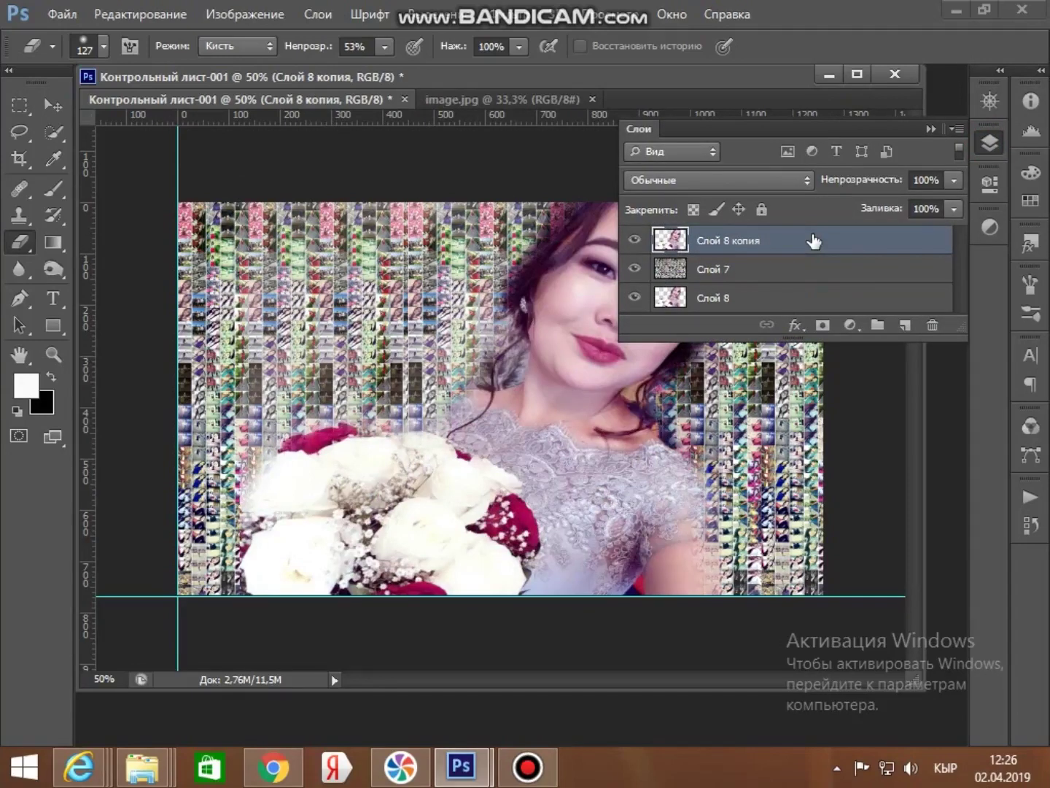
# Step: Set the blend mode of the duplicated photo layer to Overlay (Перекрытие)
pyautogui.click(808, 176)
pyautogui.click(662, 445)
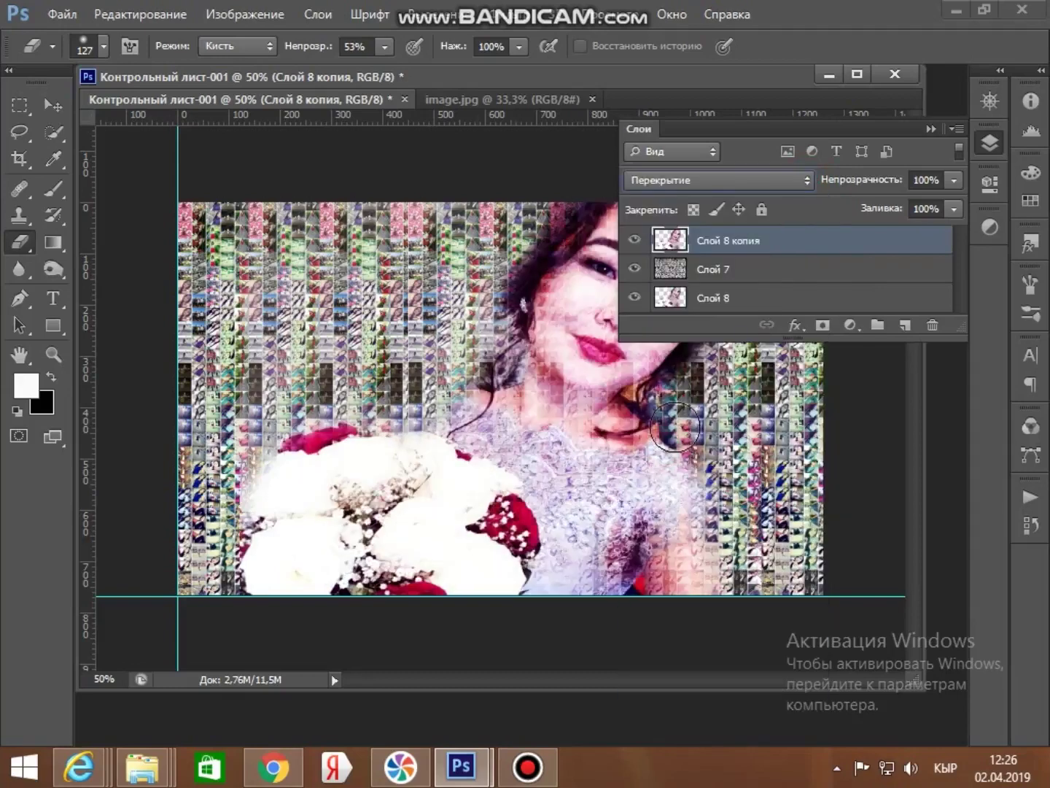
pyautogui.click(931, 128)
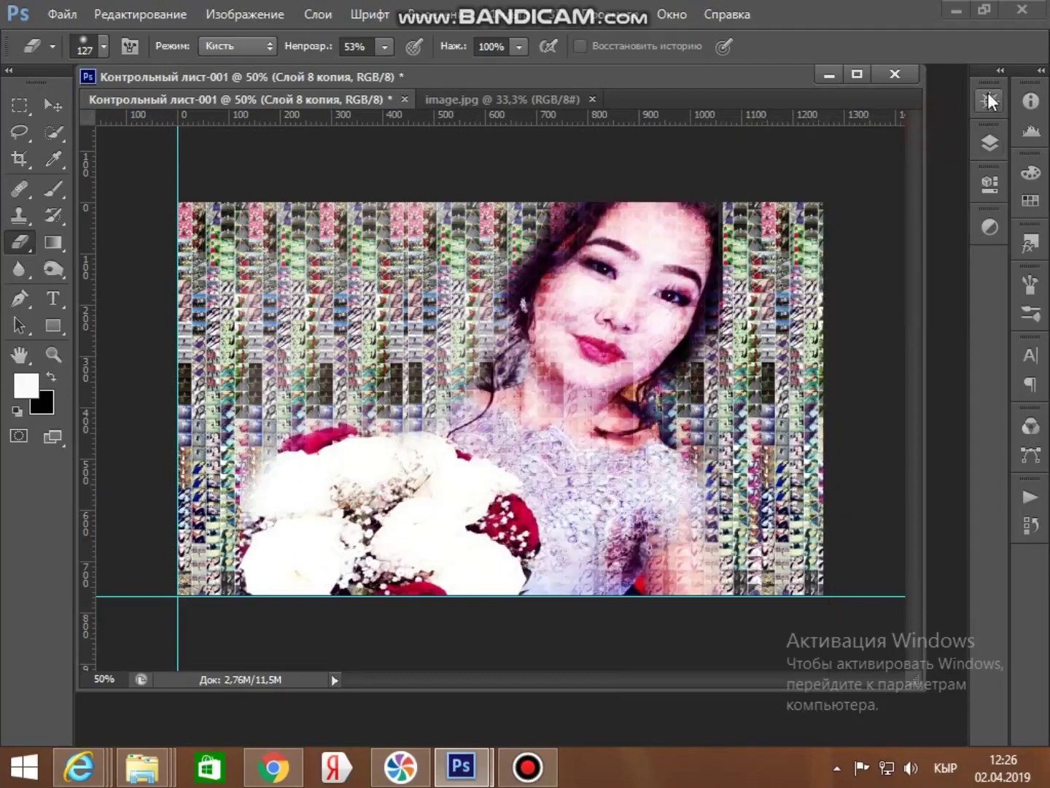